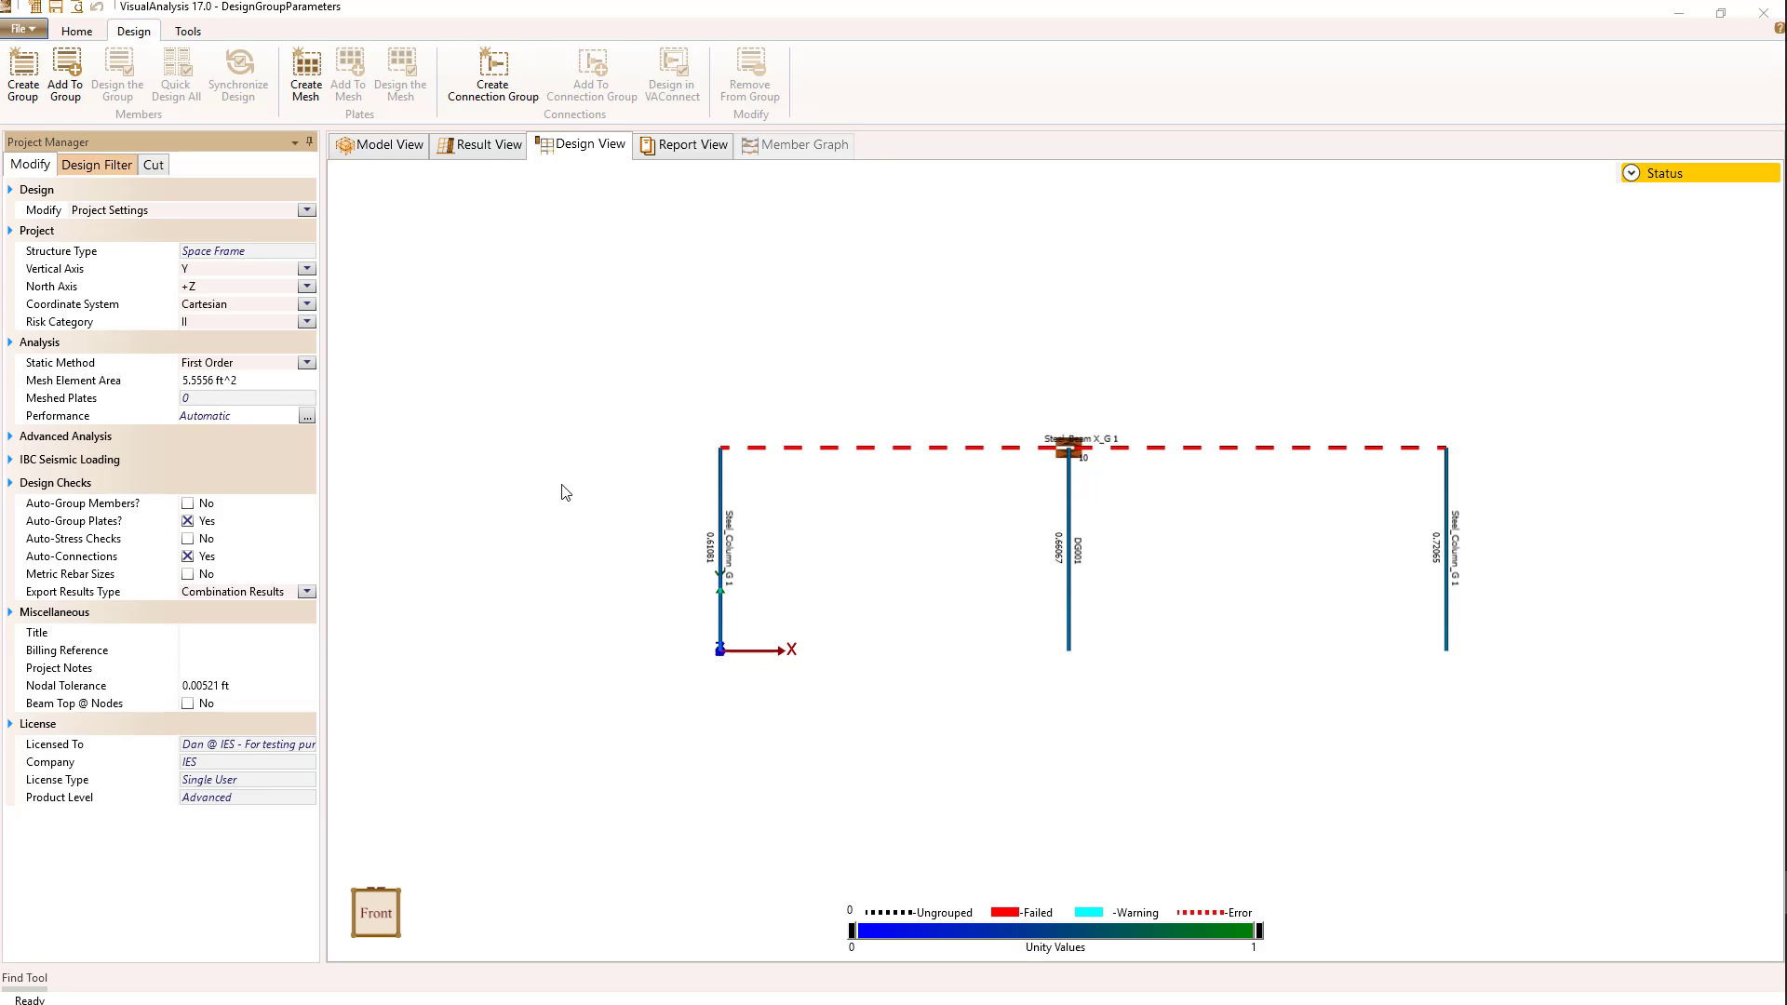
# - Inspect the left column, middle column DG001 and top beam design groups, clearing each selection
pyautogui.click(720, 512)
pyautogui.click(700, 519)
pyautogui.click(1068, 558)
pyautogui.click(868, 523)
pyautogui.click(877, 448)
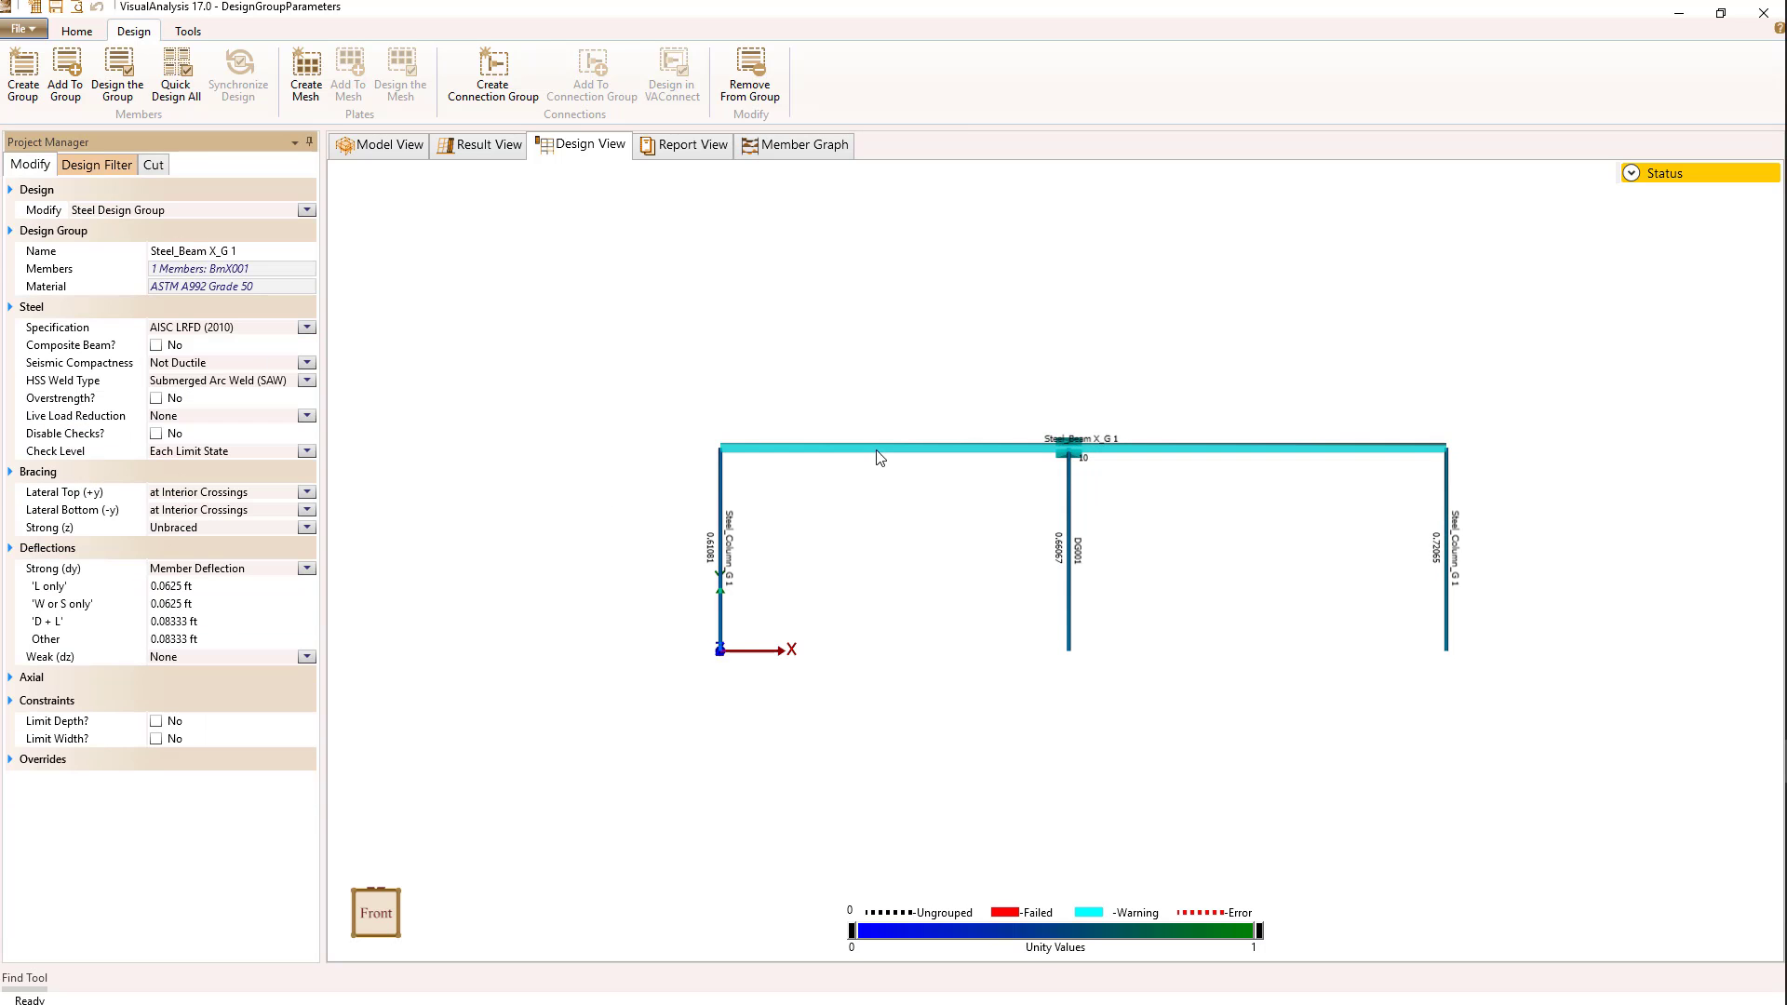
pyautogui.click(642, 361)
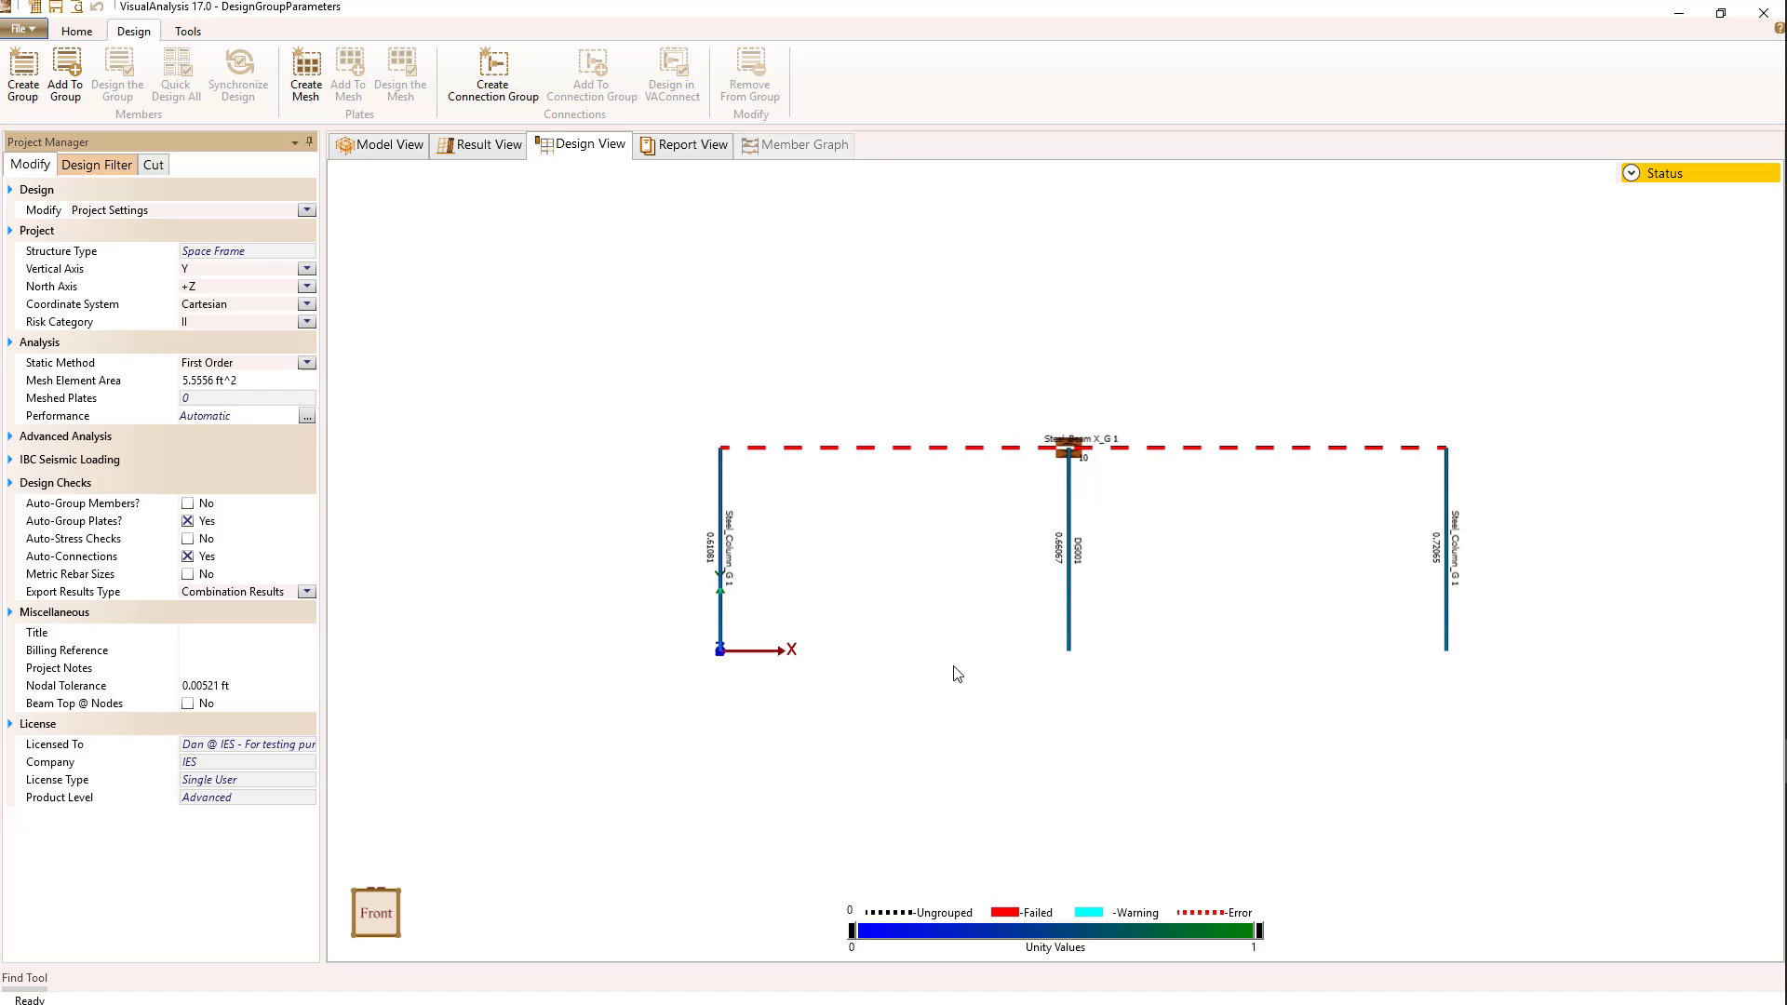
pyautogui.click(882, 448)
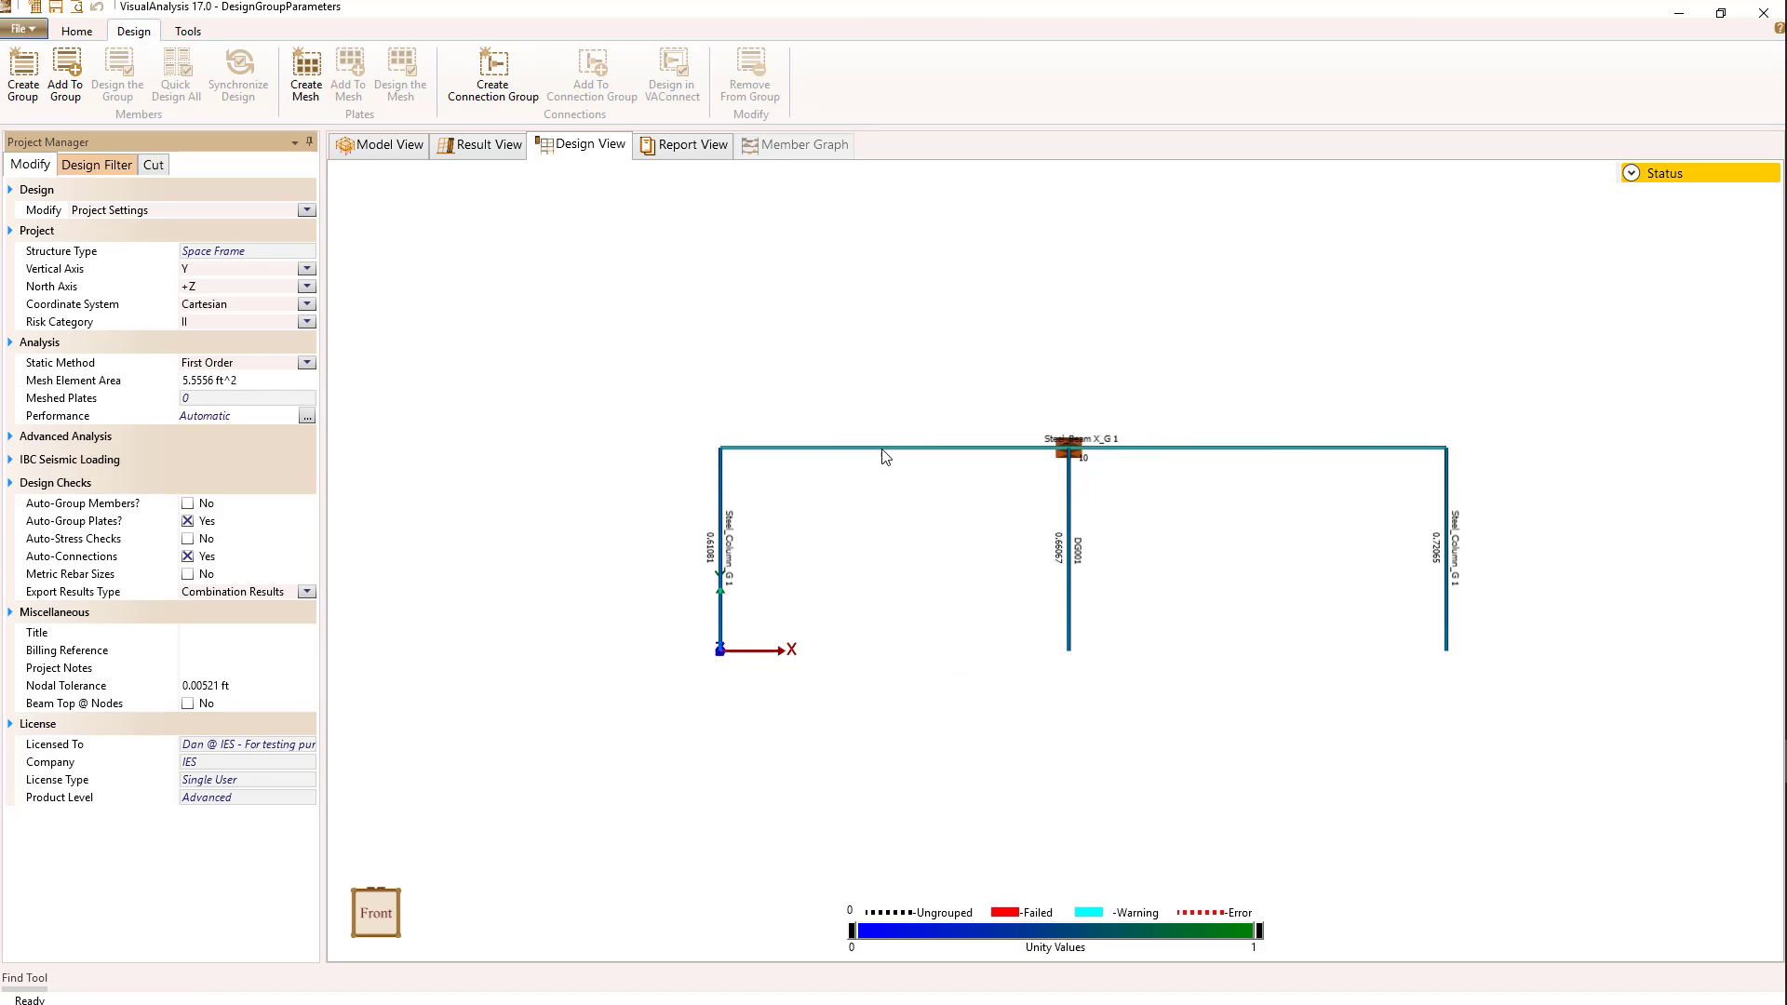
pyautogui.click(884, 476)
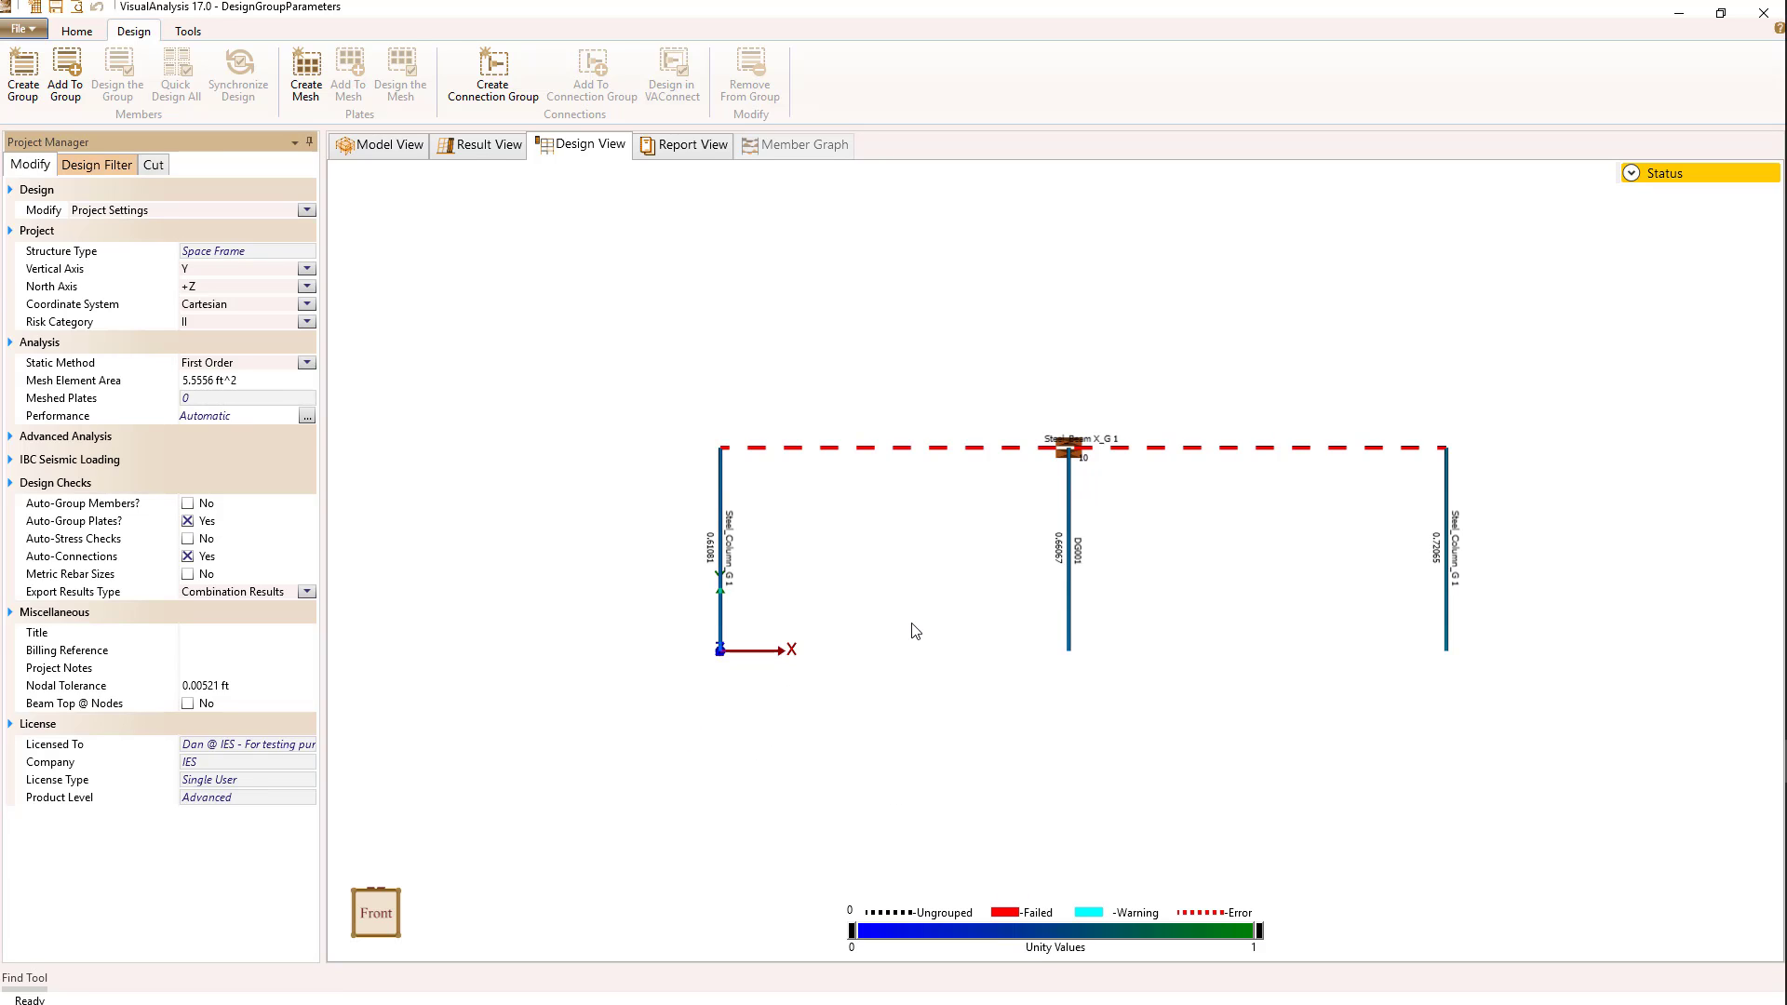
# - Turn on Fly-by Information and show the design properties of the top beam BmX001's group
pyautogui.click(97, 172)
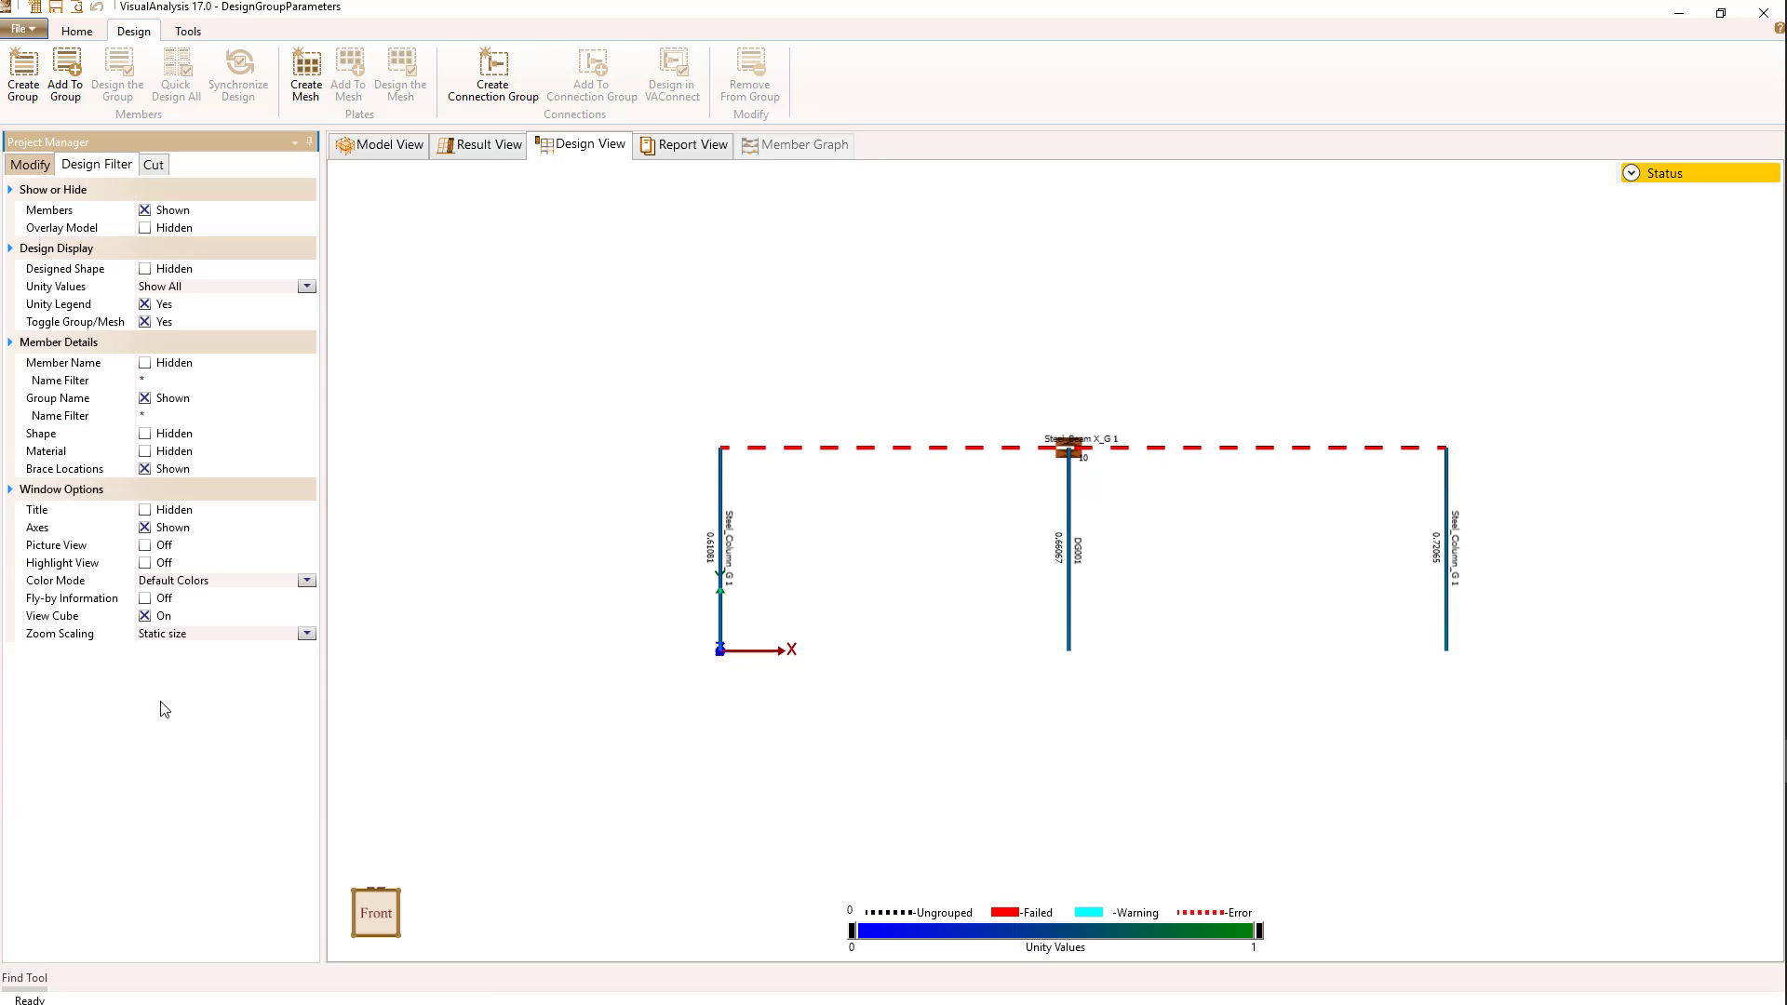
pyautogui.click(144, 598)
pyautogui.moveTo(889, 450)
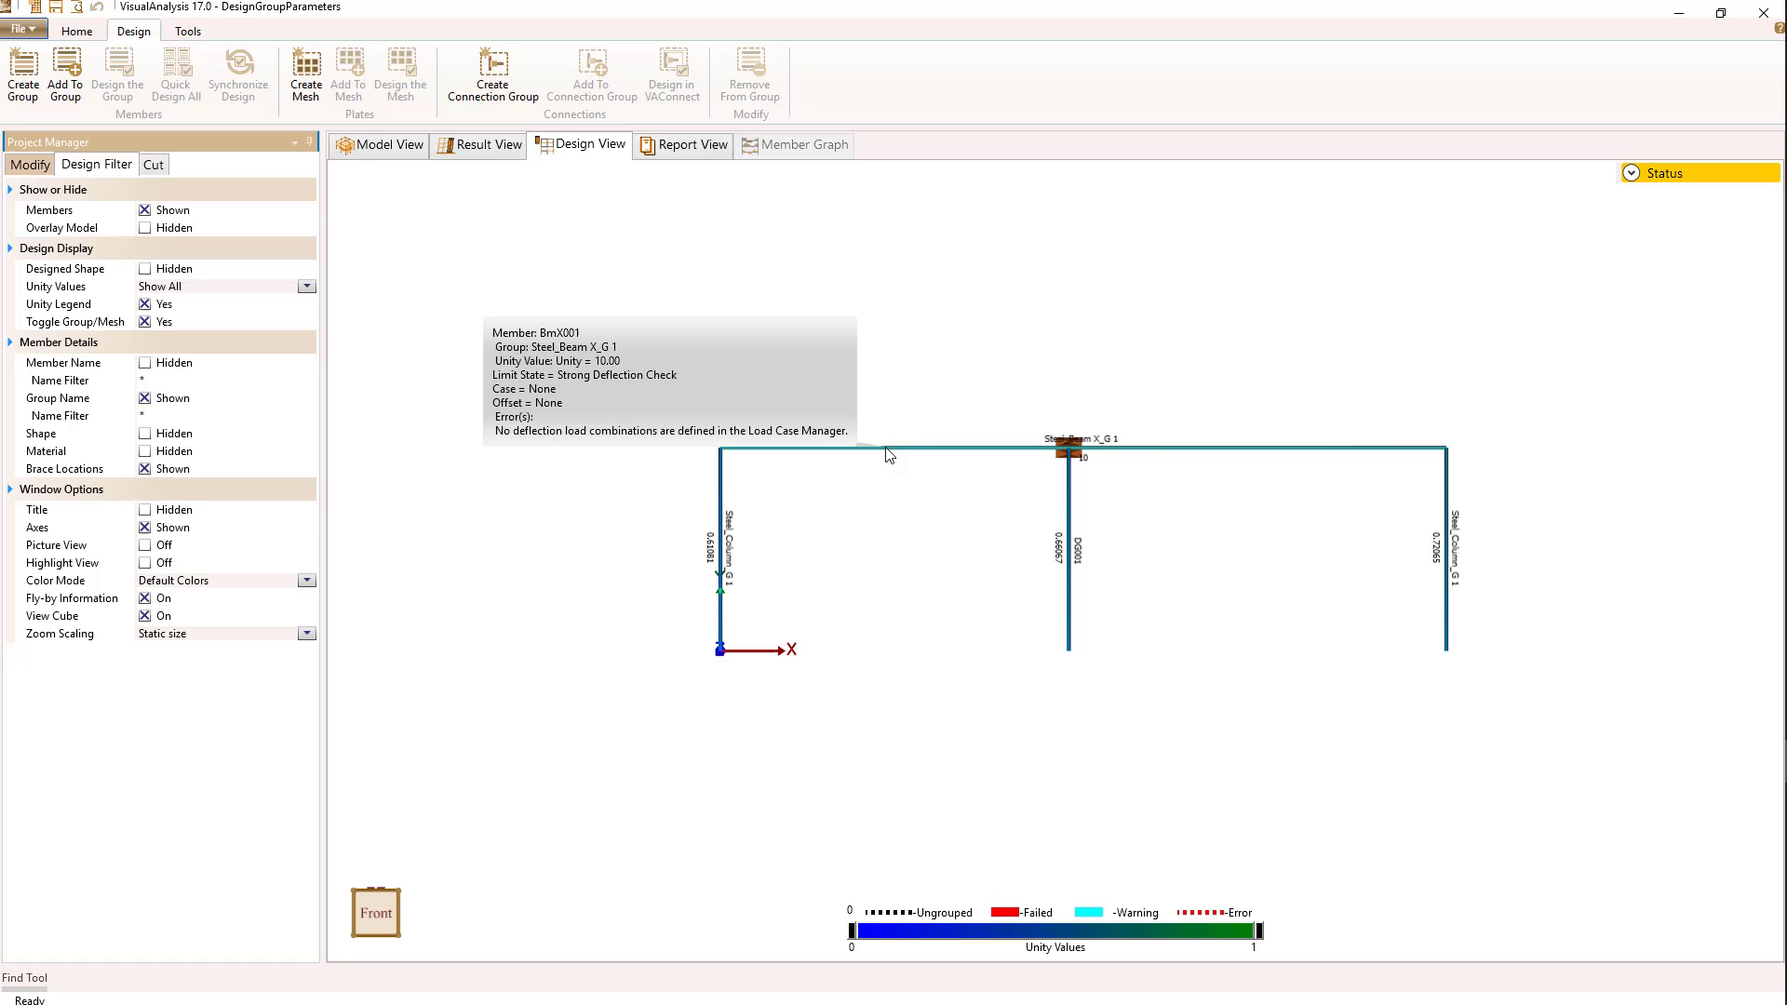
pyautogui.click(890, 450)
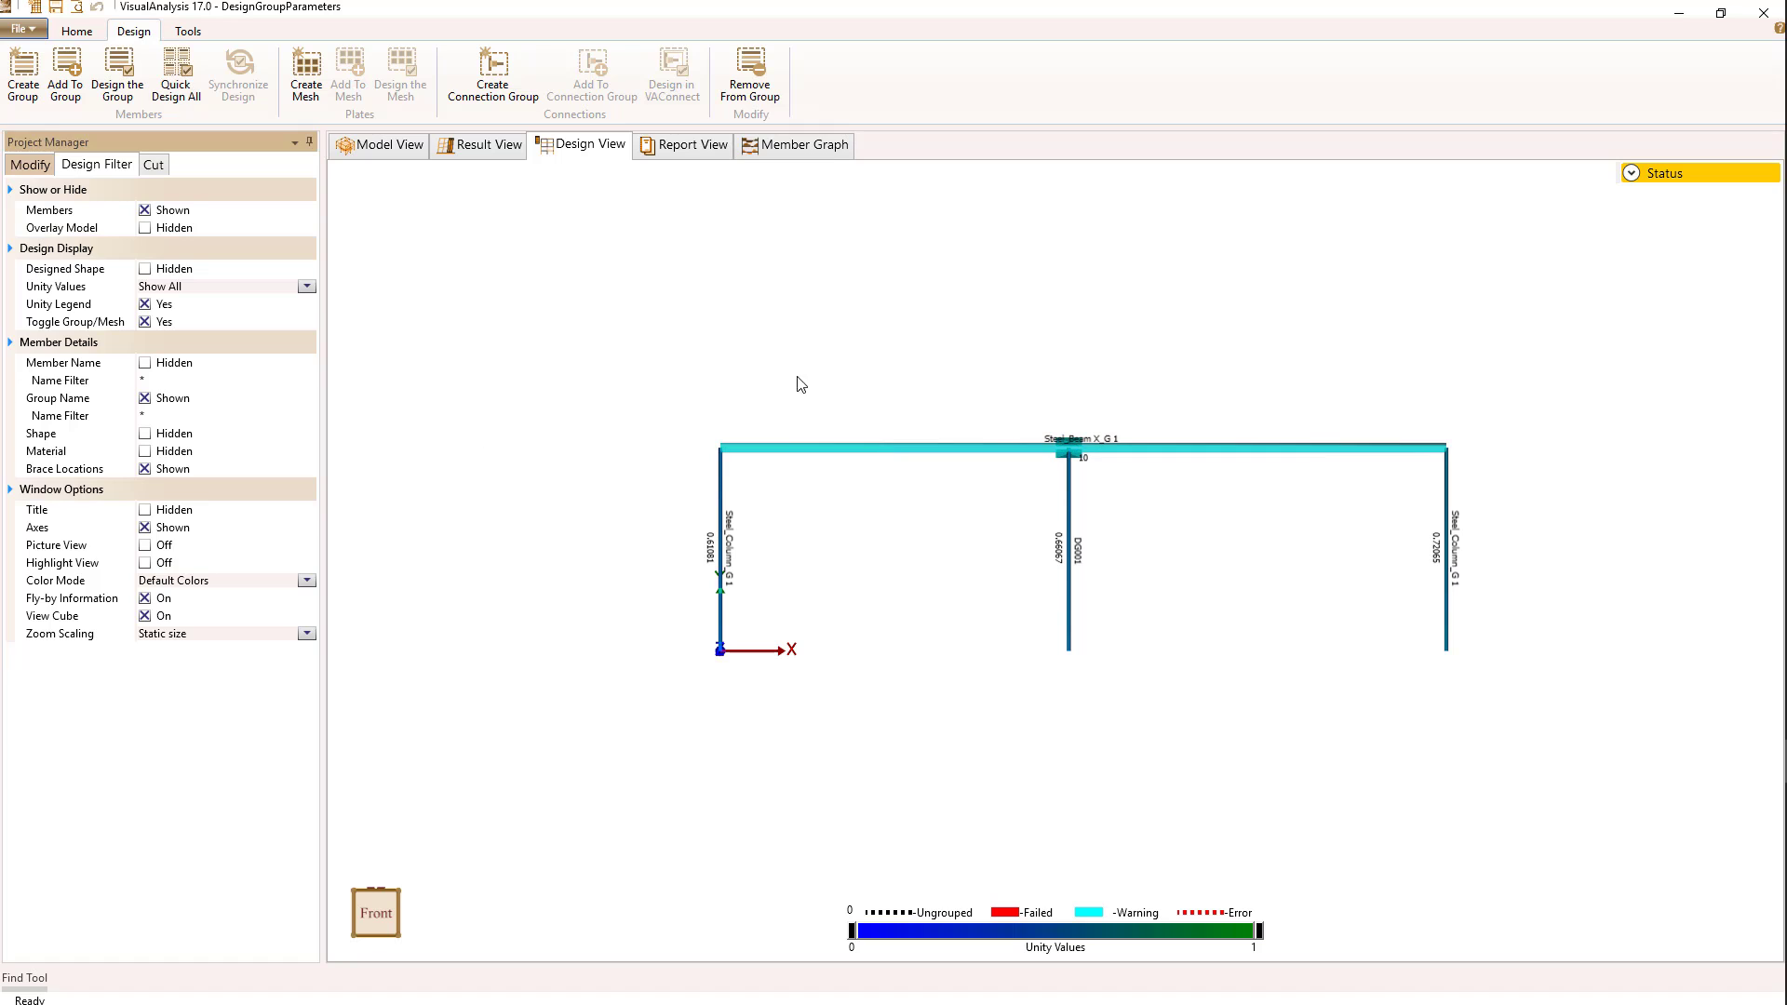
pyautogui.click(29, 165)
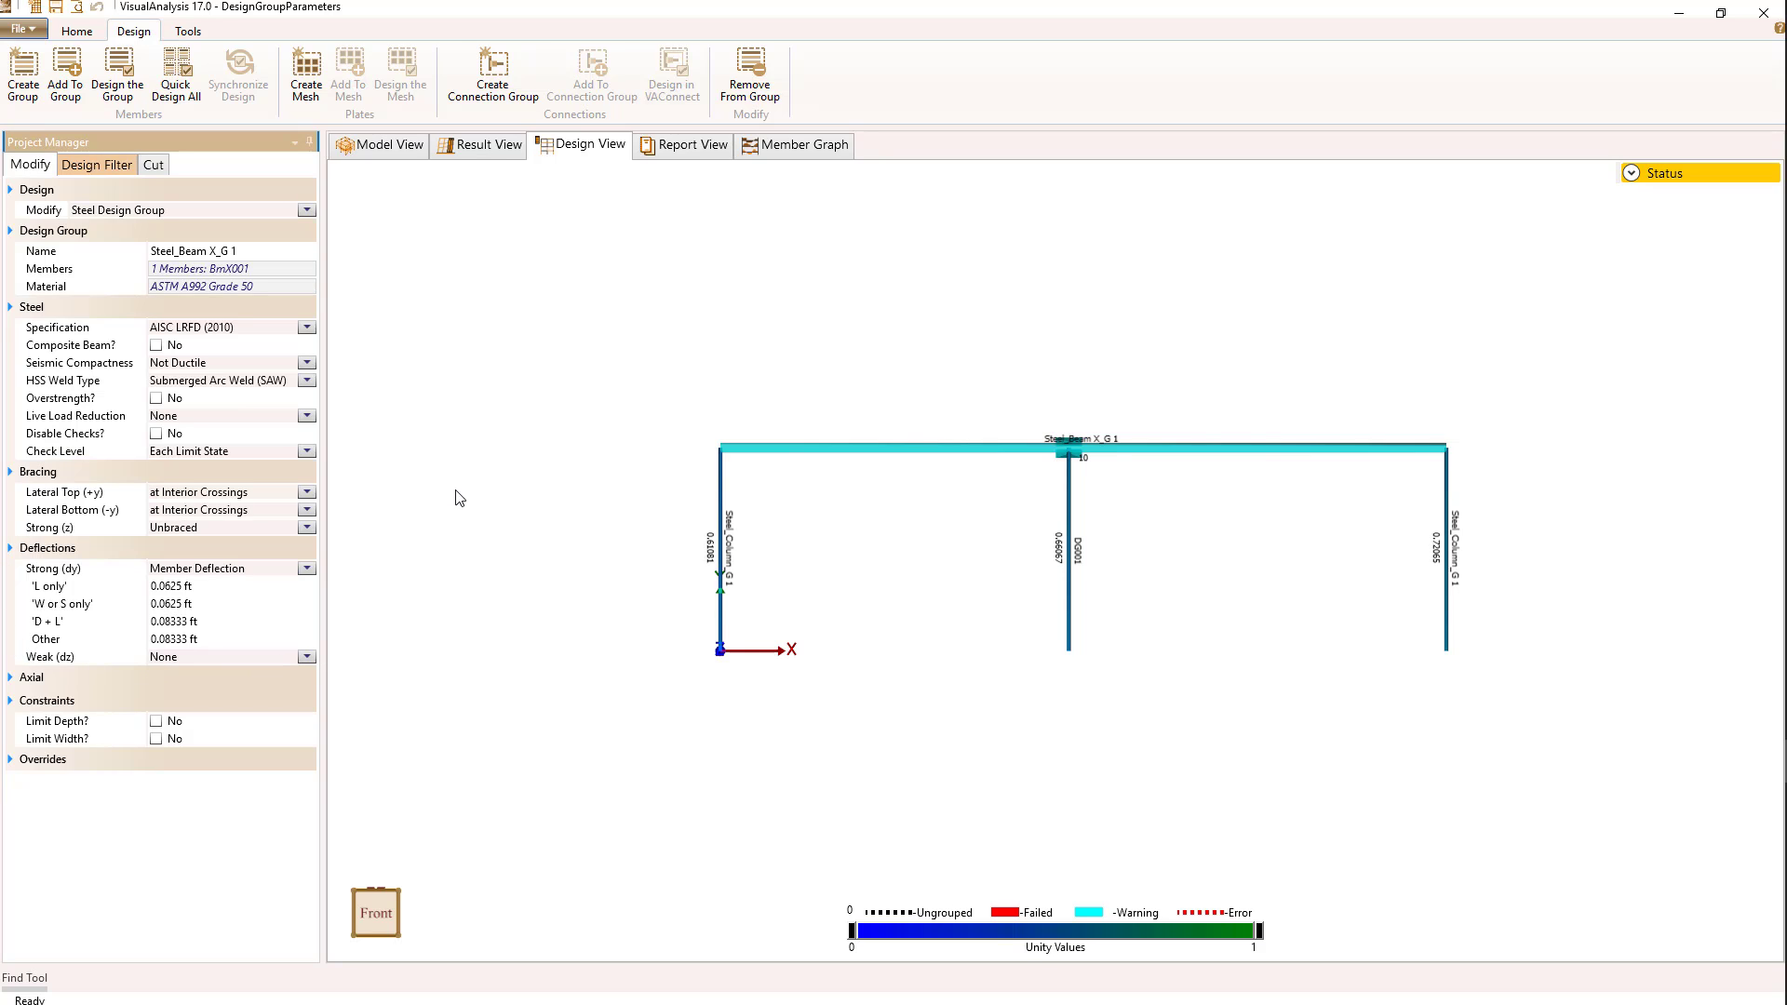
# - Check the Steel_Column_G 1 group's Live Load Reduction choices, leave it at None, and deselect
pyautogui.click(478, 435)
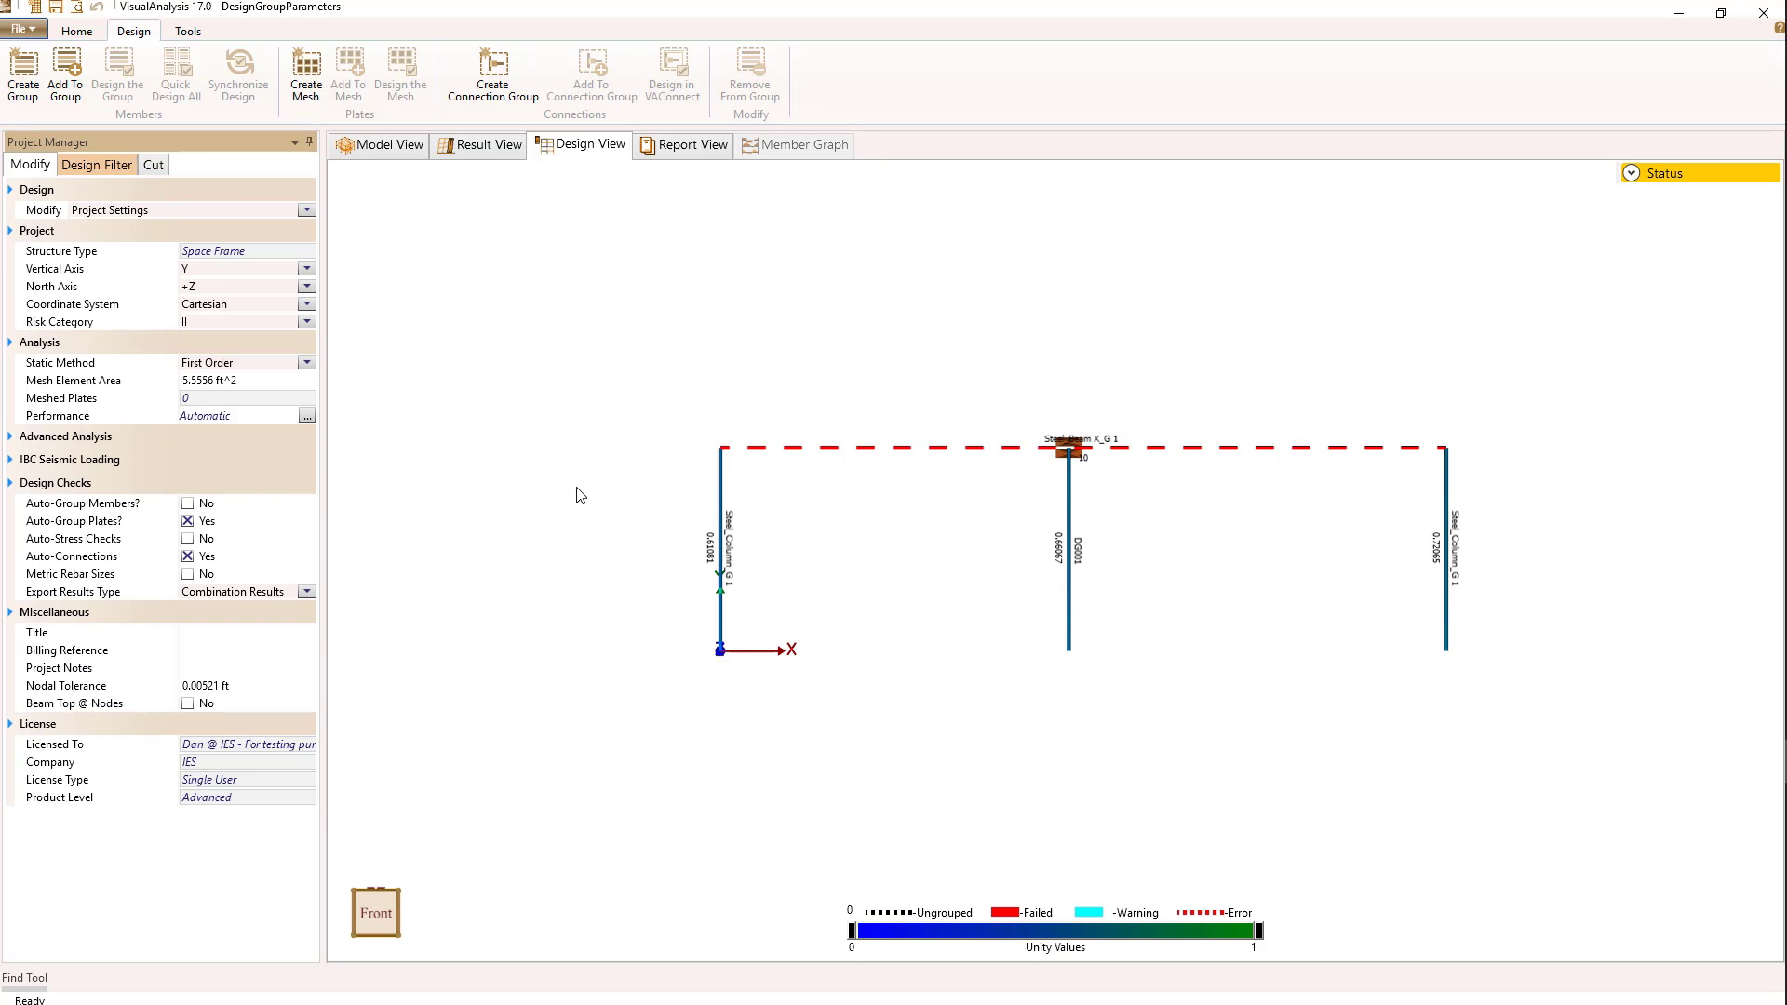
pyautogui.click(722, 531)
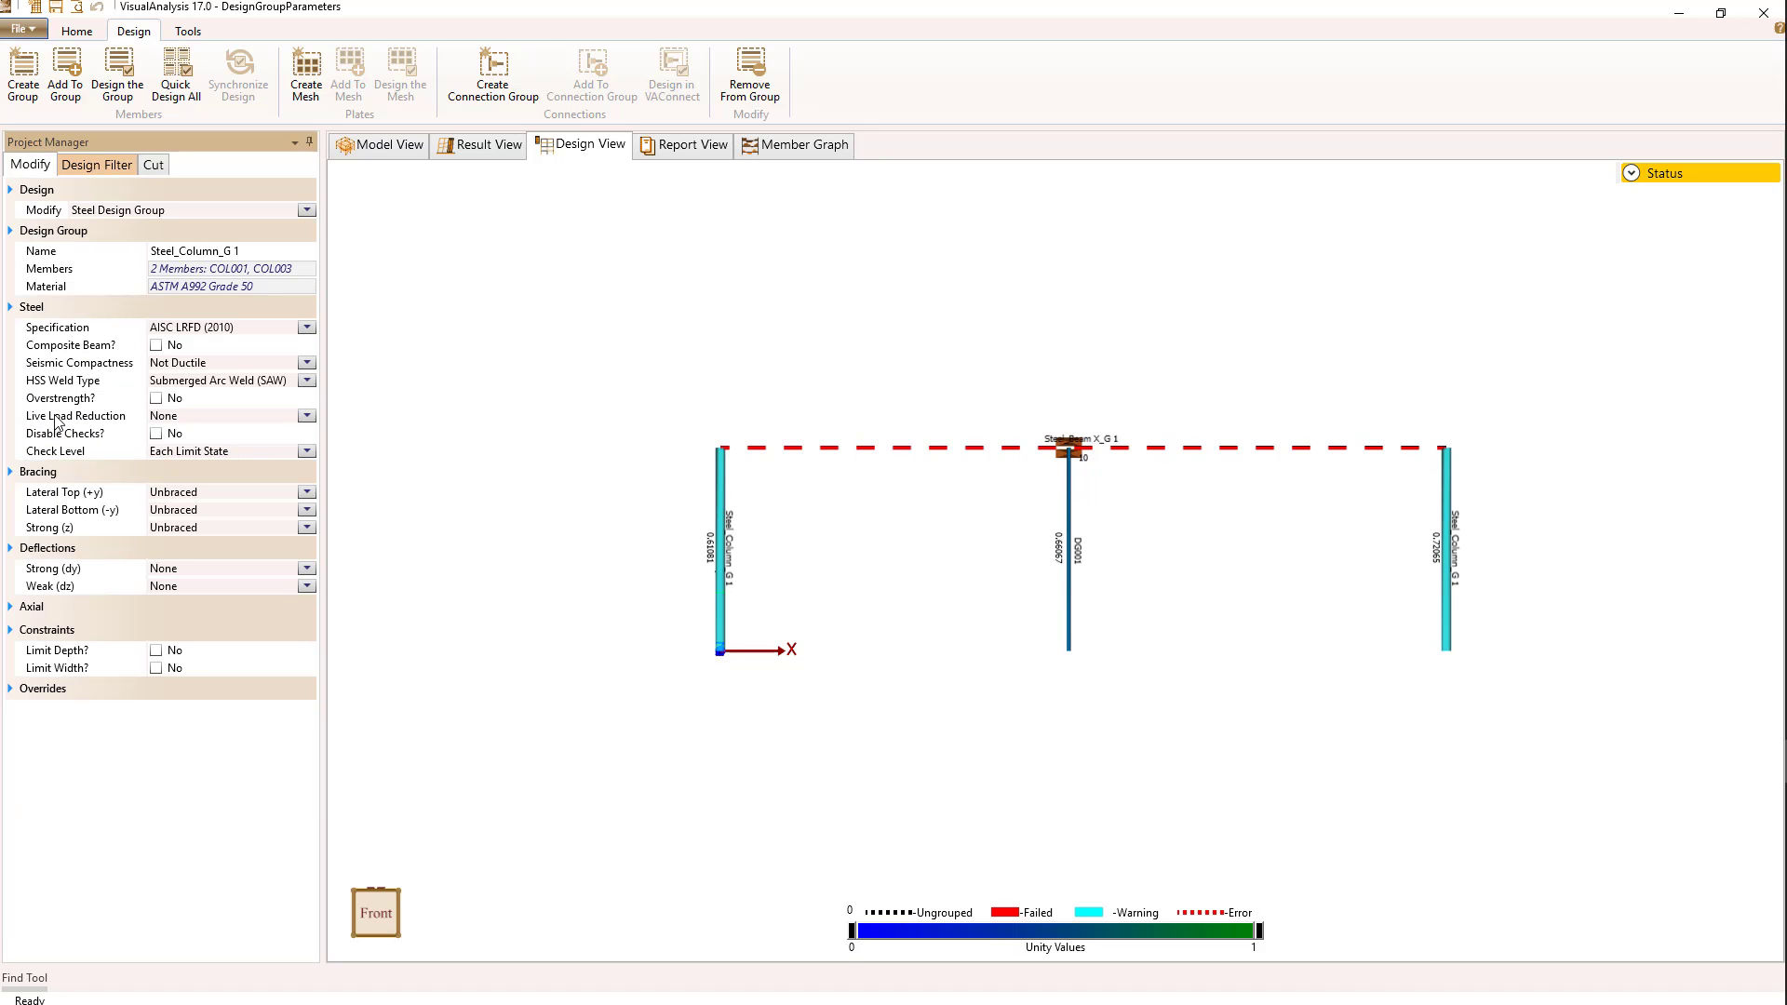
pyautogui.moveTo(55, 418)
pyautogui.click(306, 416)
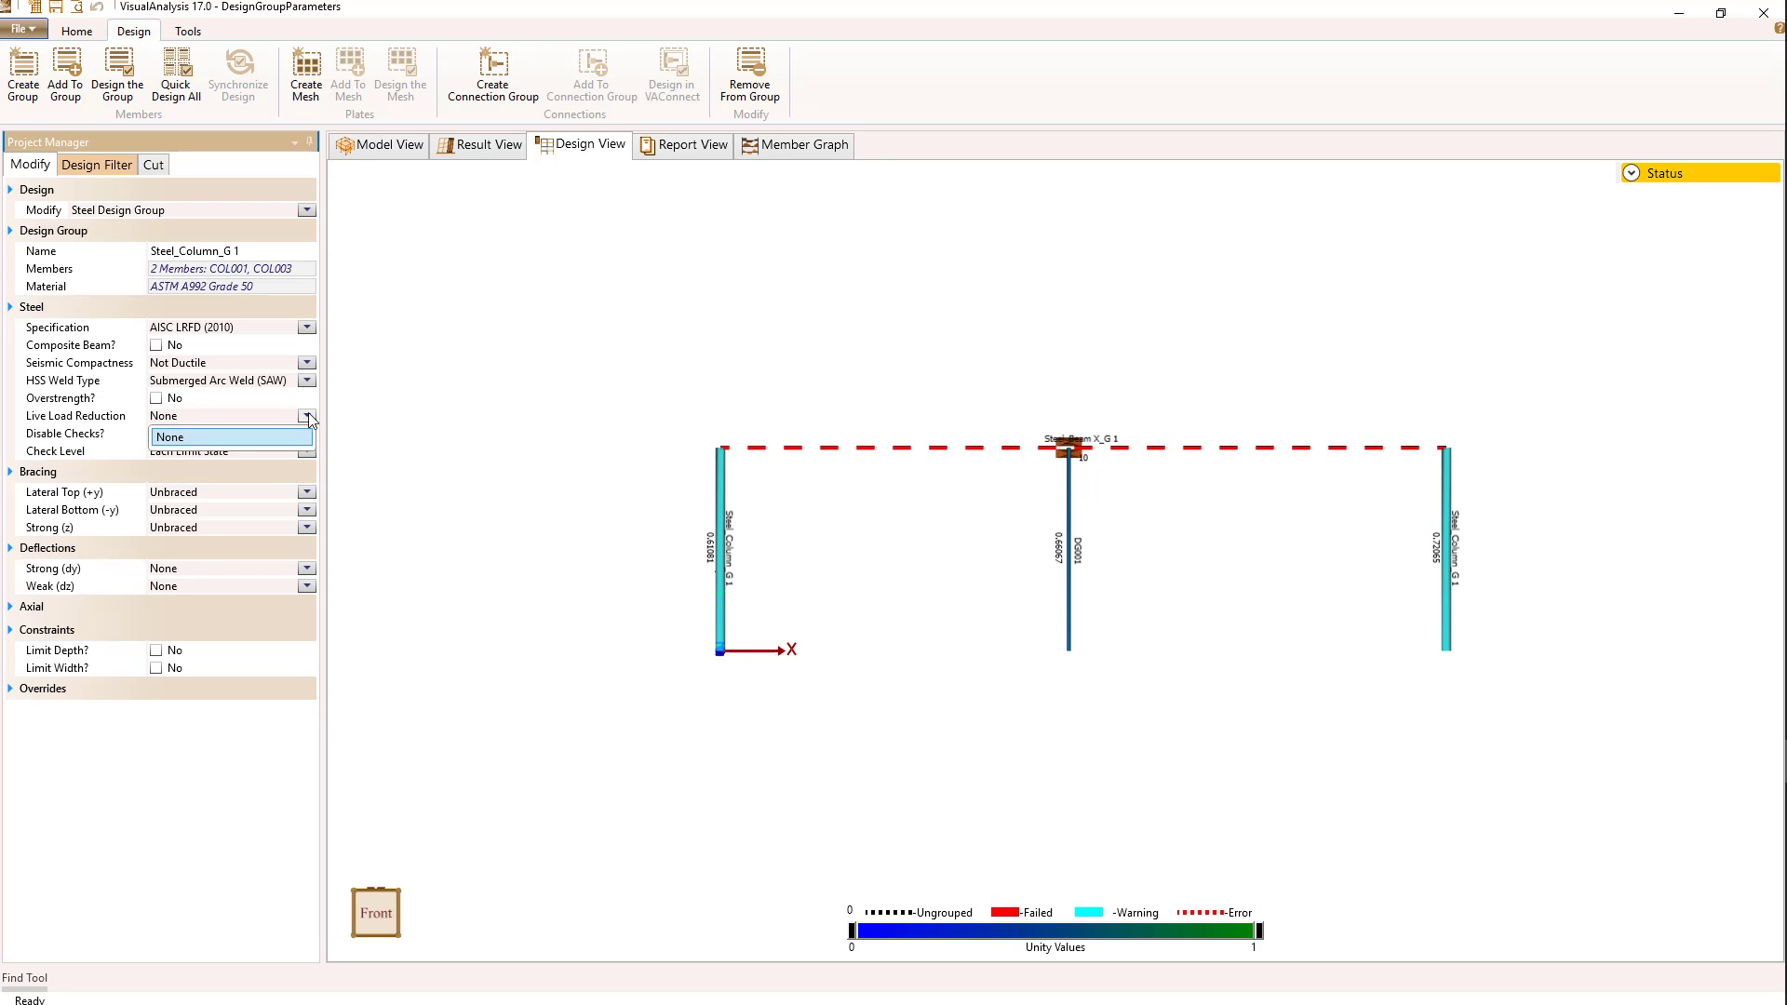
pyautogui.click(673, 426)
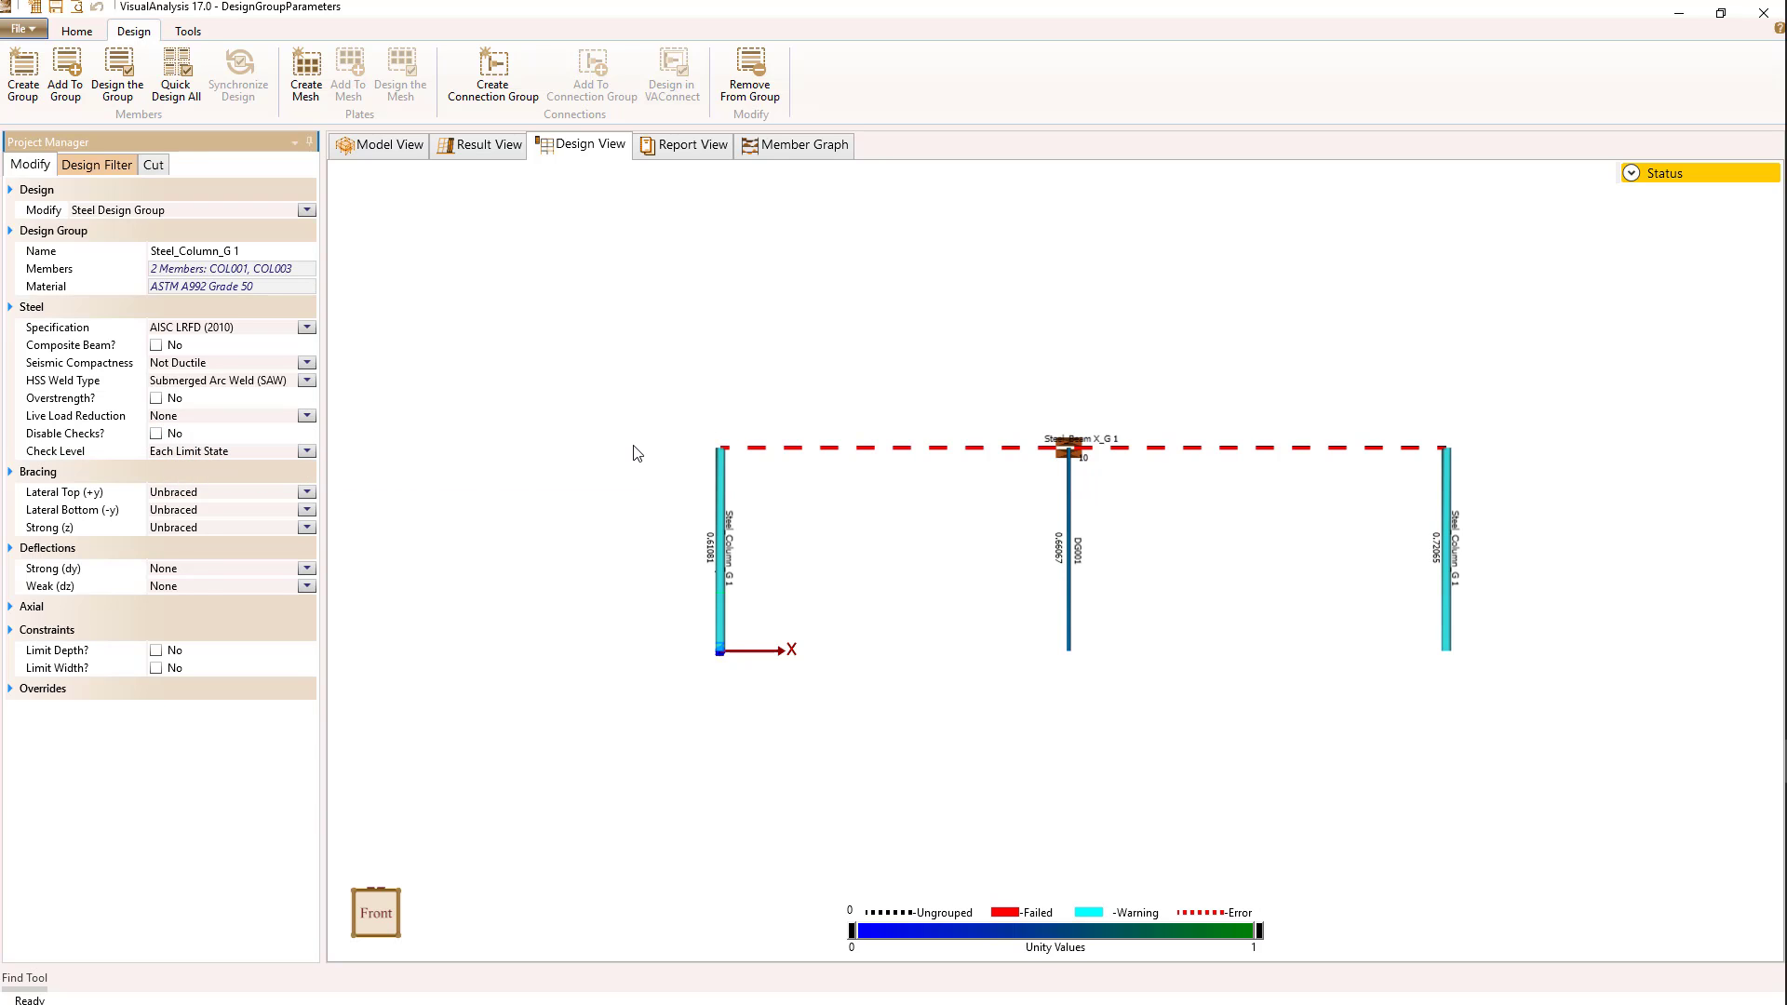
pyautogui.click(642, 503)
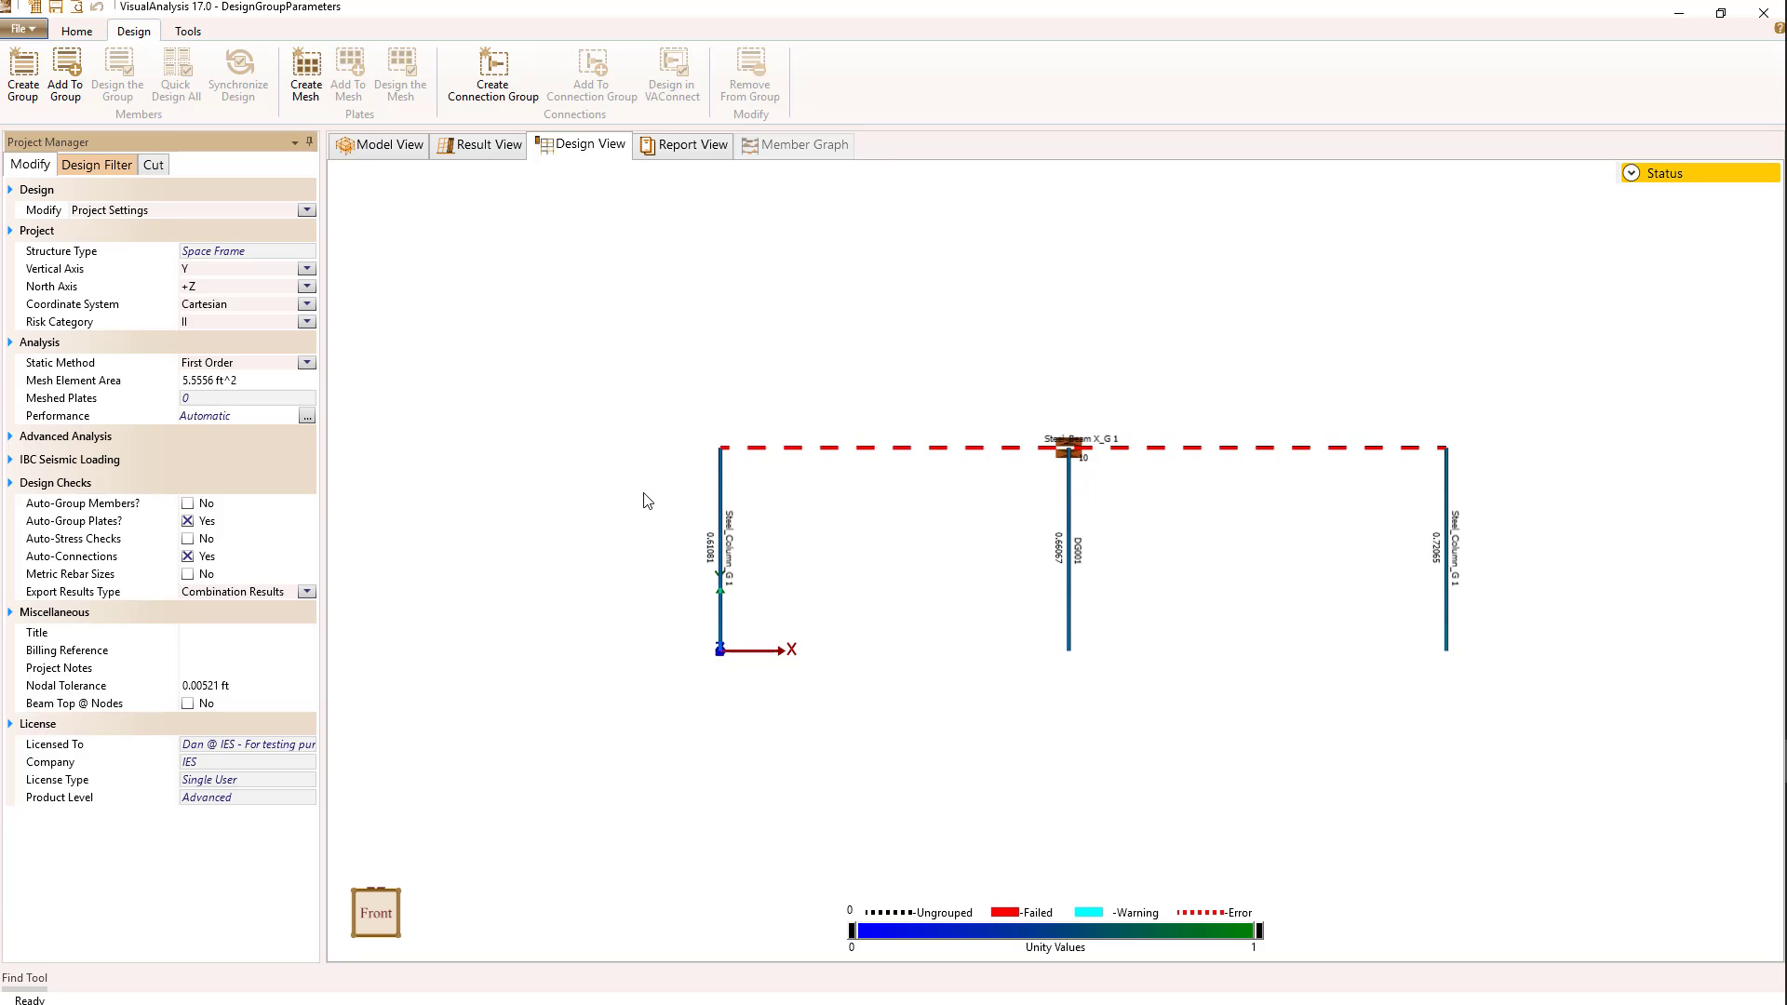
# - In the loaded model view, add Deflection Checks to the Load Case Manager's building codes
pyautogui.click(366, 146)
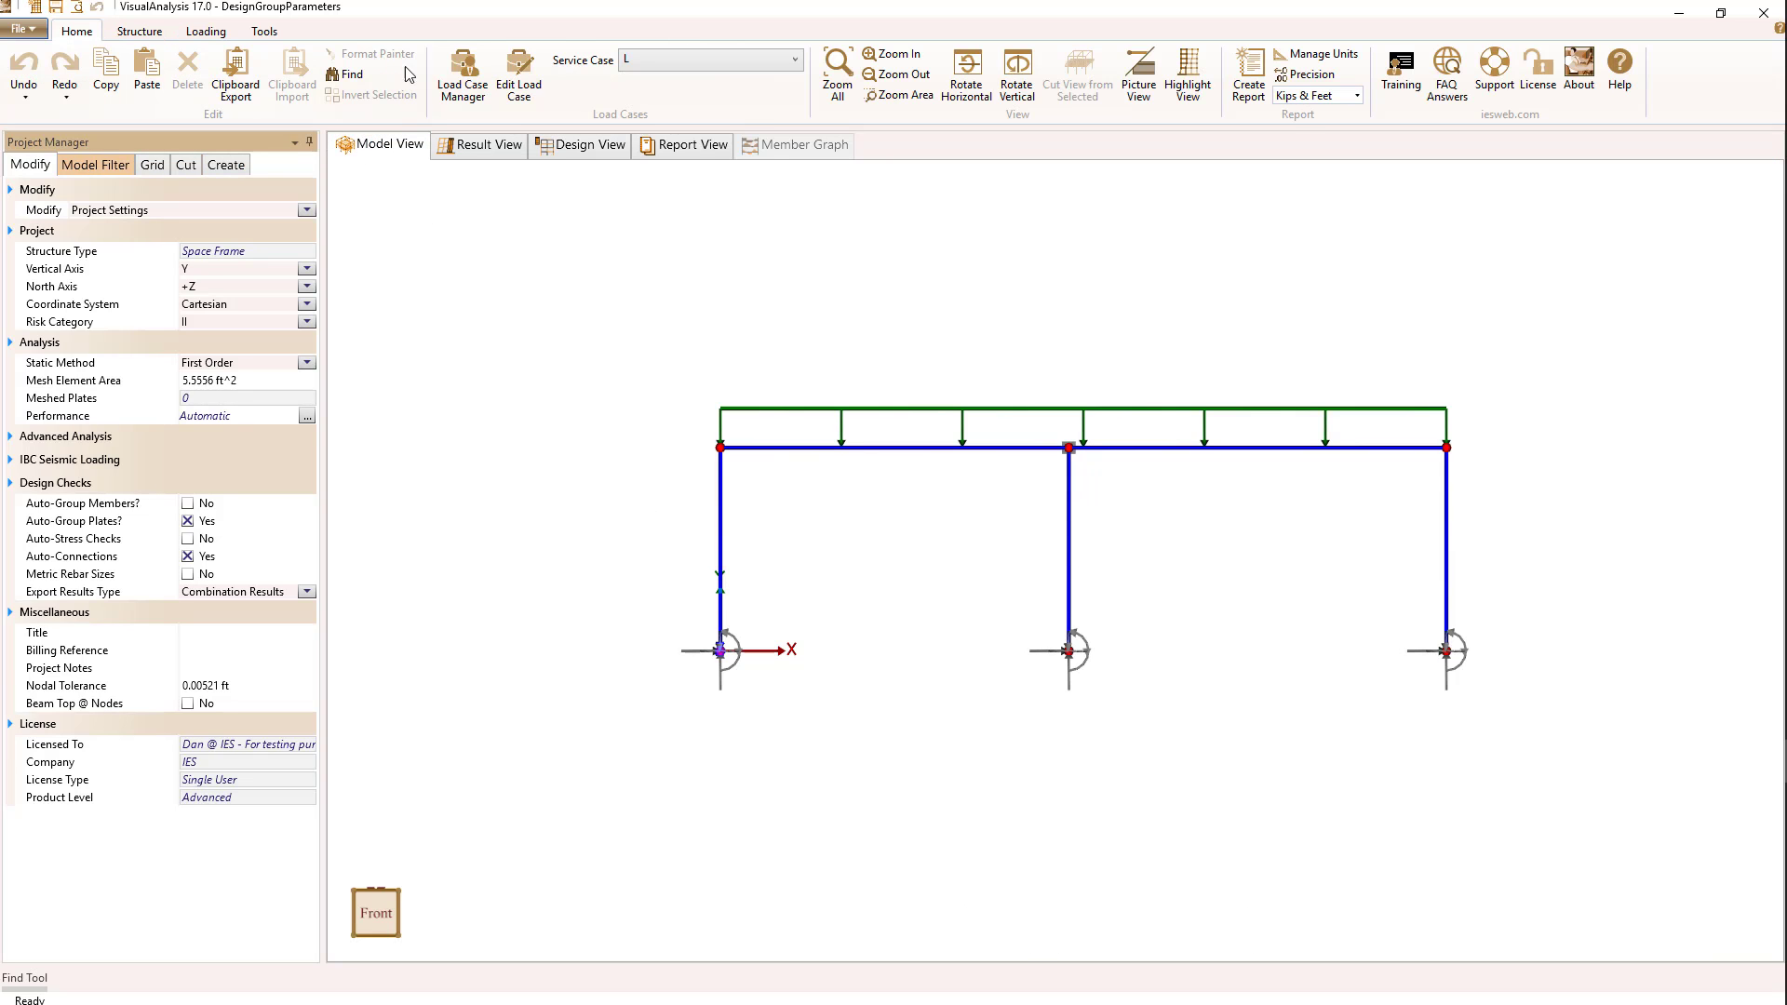
pyautogui.click(451, 90)
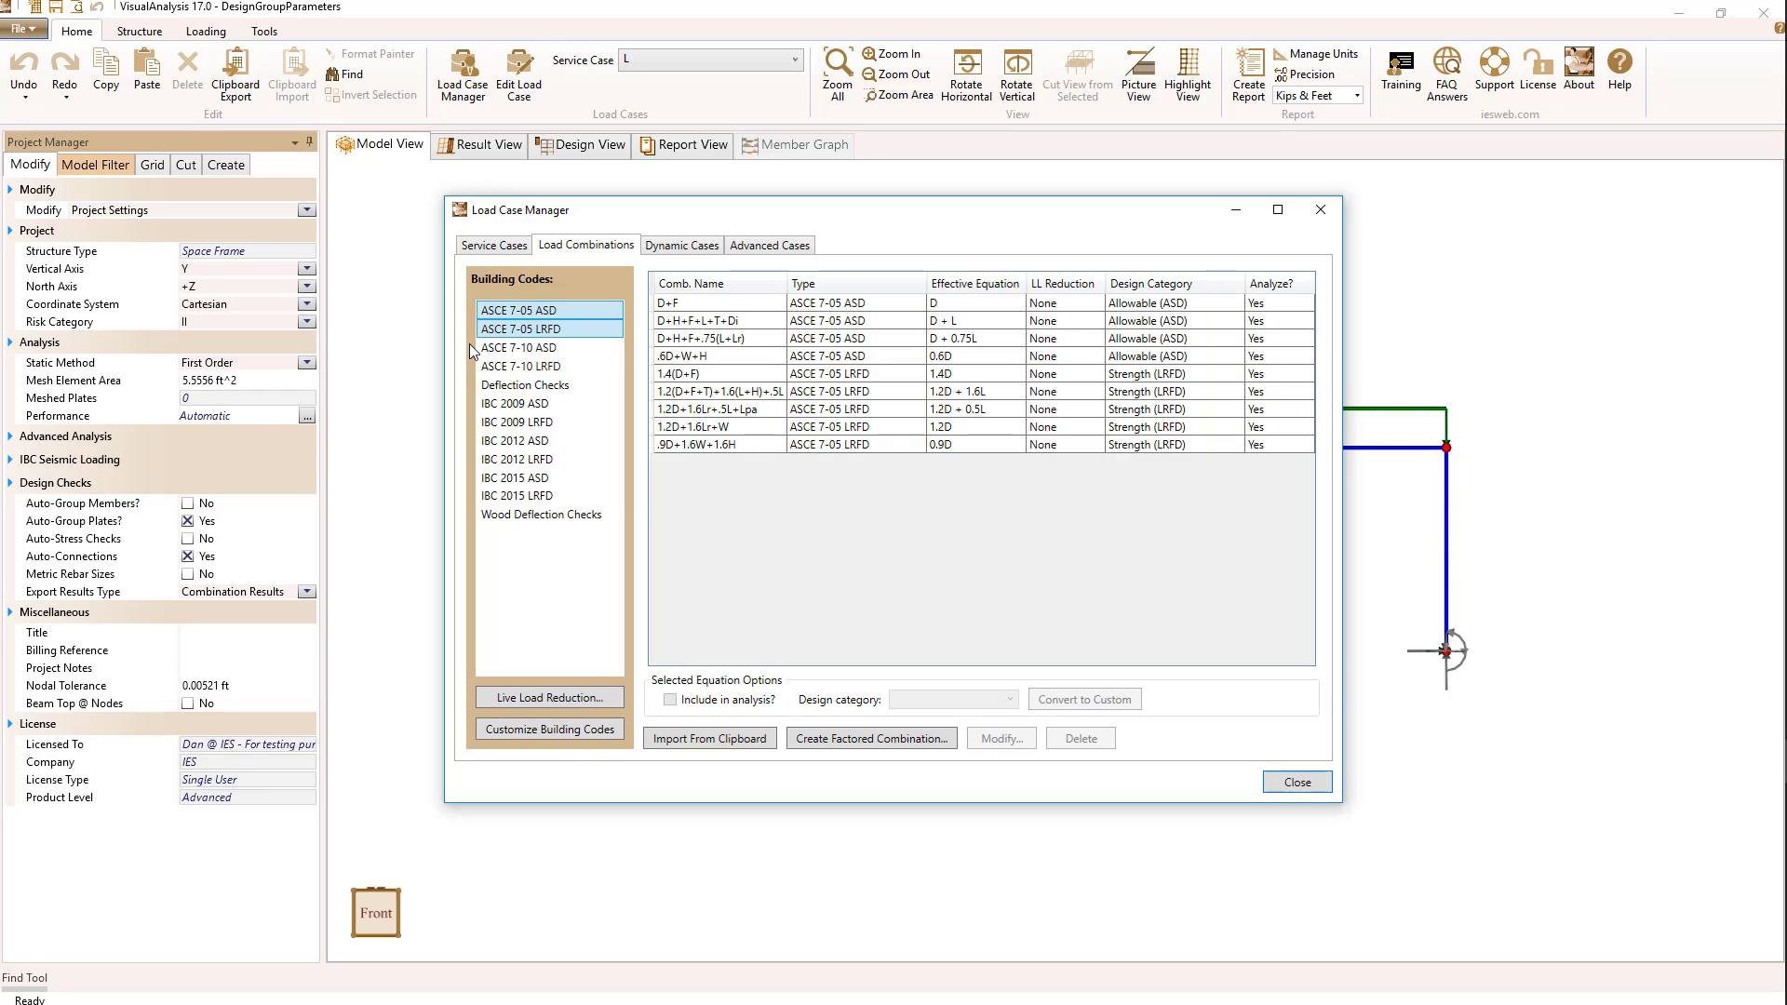
pyautogui.click(605, 246)
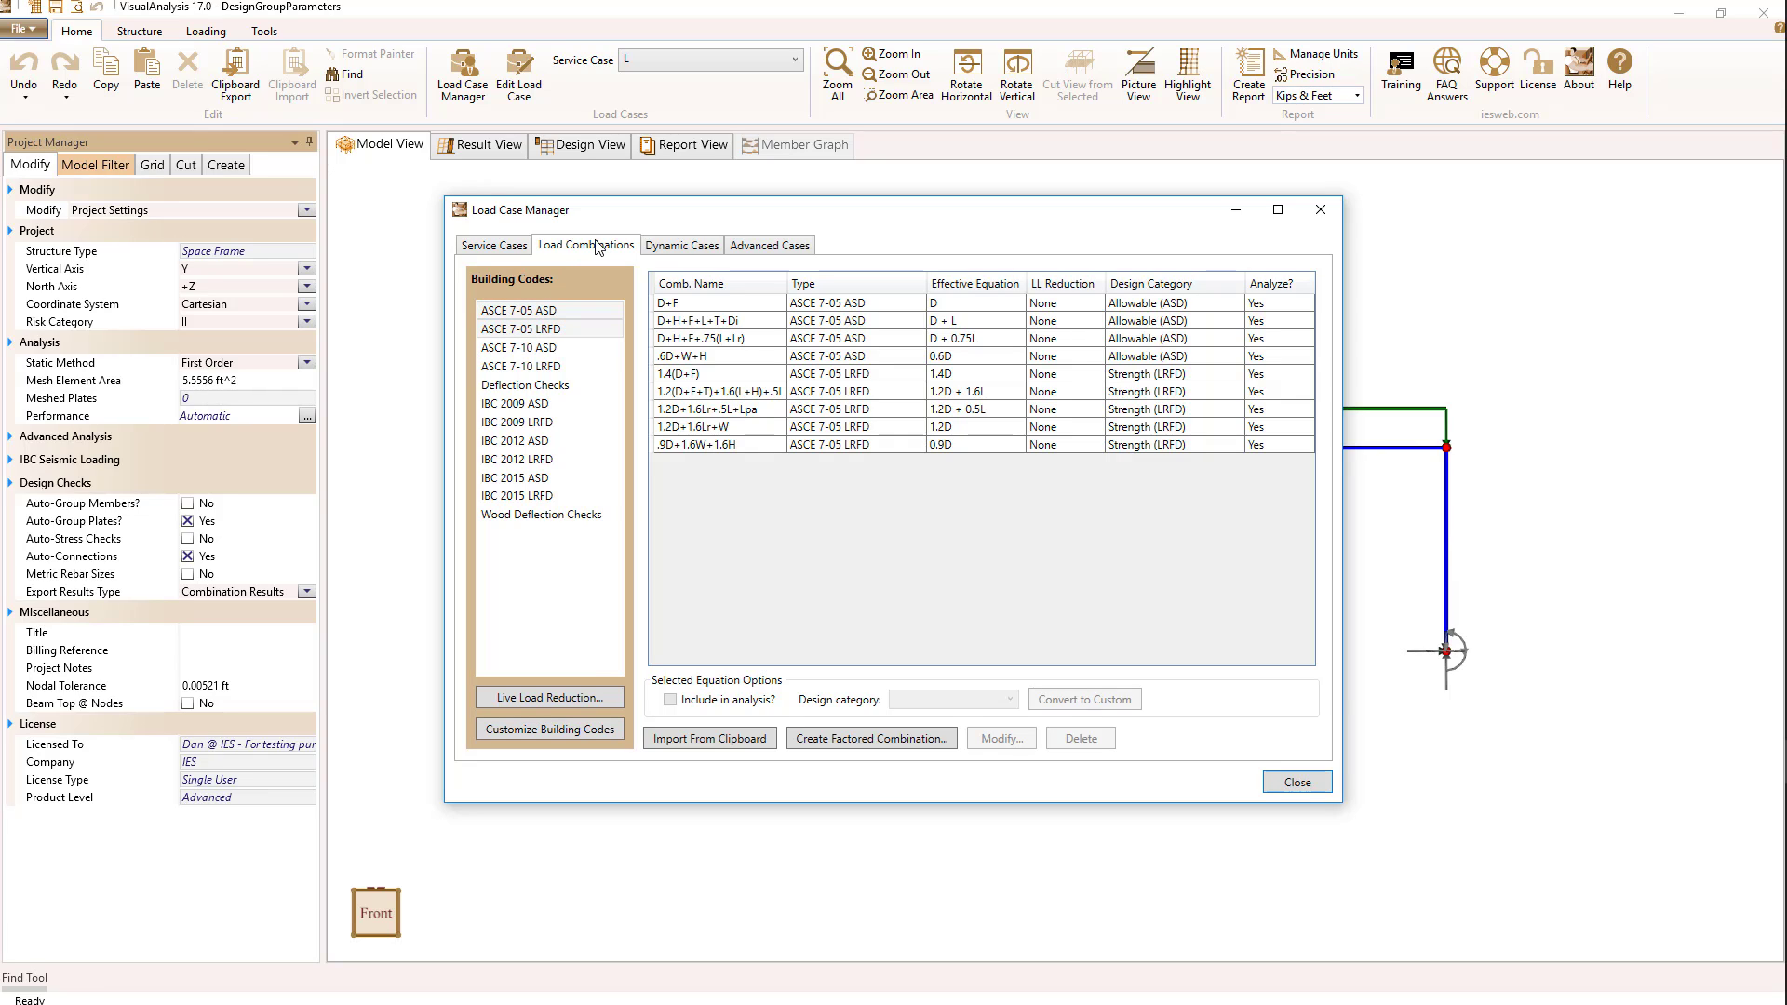
pyautogui.keyDown('ctrl'); pyautogui.click(503, 385); pyautogui.keyUp('ctrl')
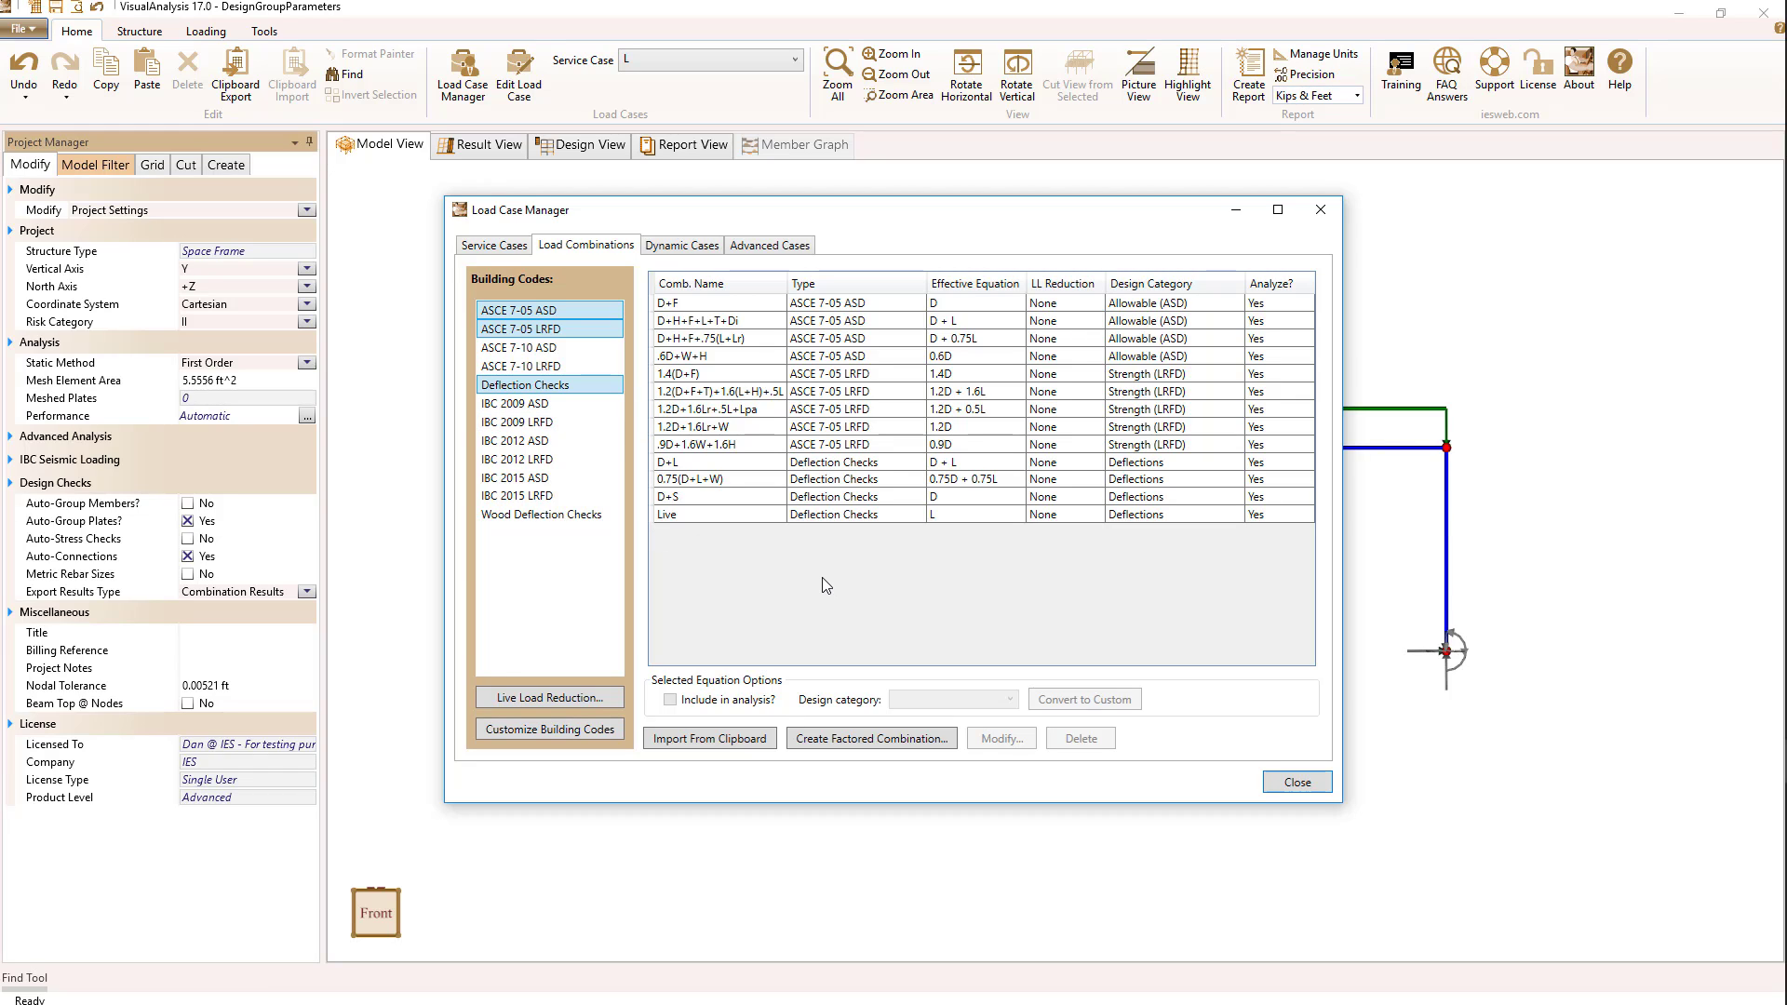
# - Enable the 25% Reduction live load reduction factor and confirm it
pyautogui.click(539, 703)
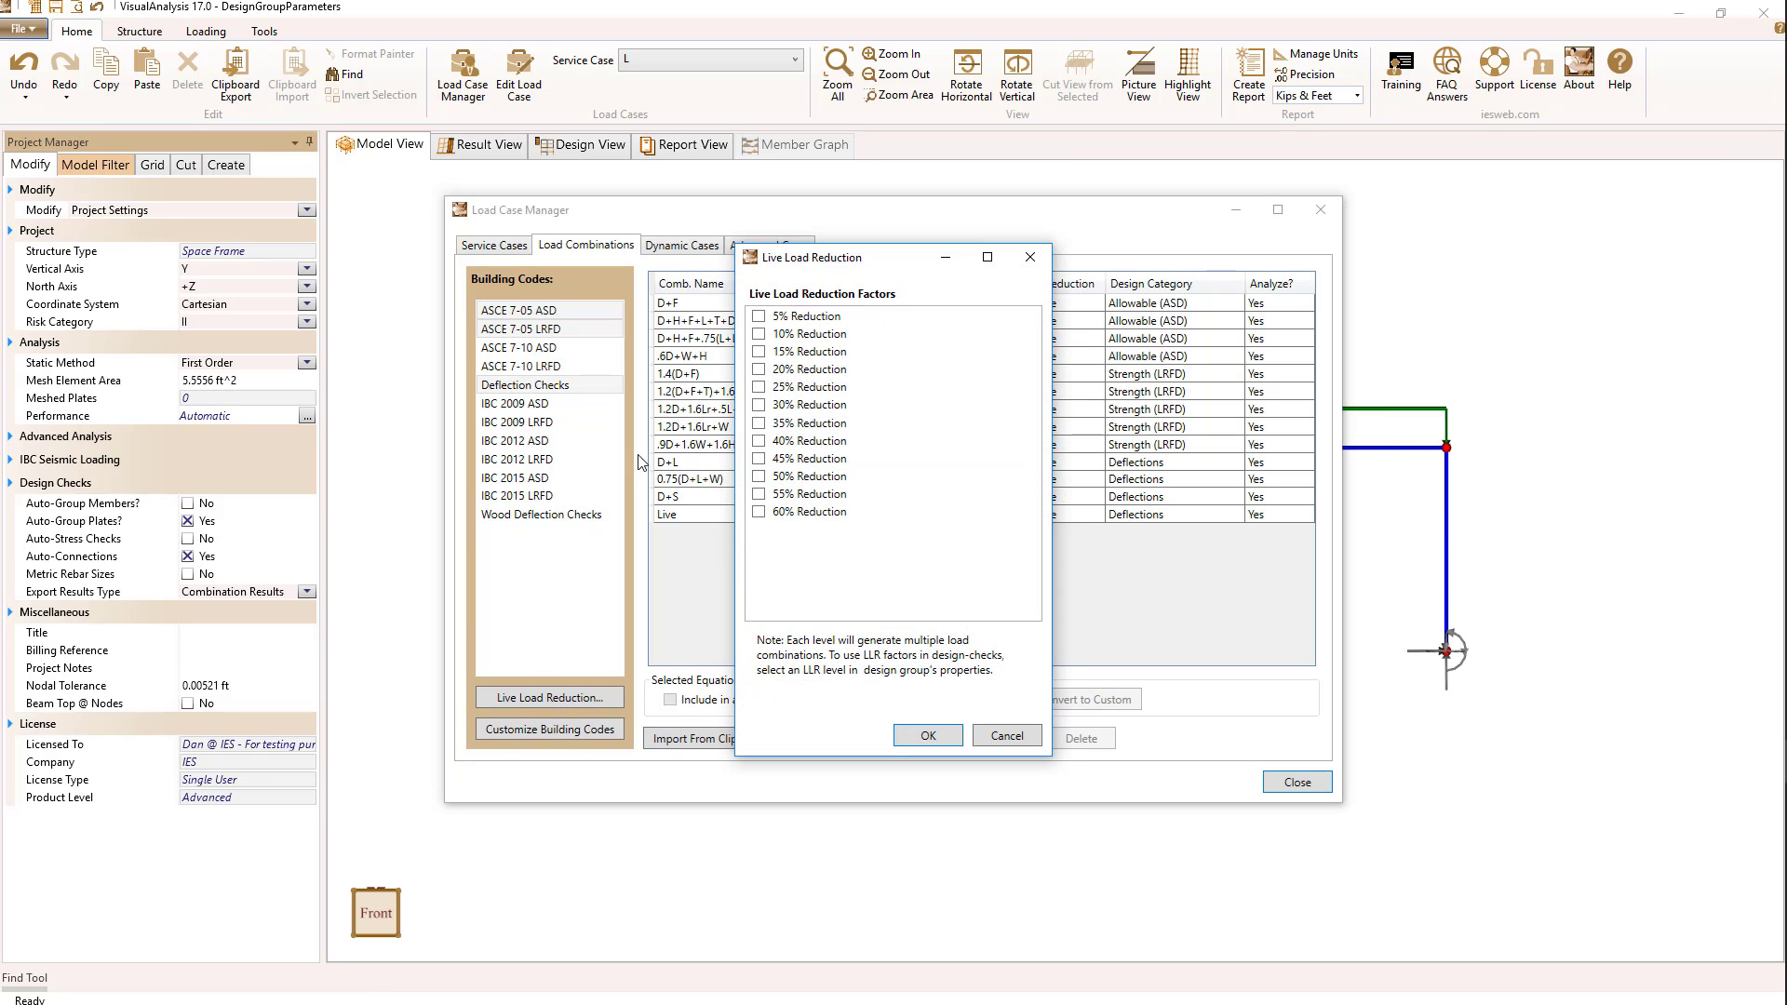
pyautogui.click(759, 388)
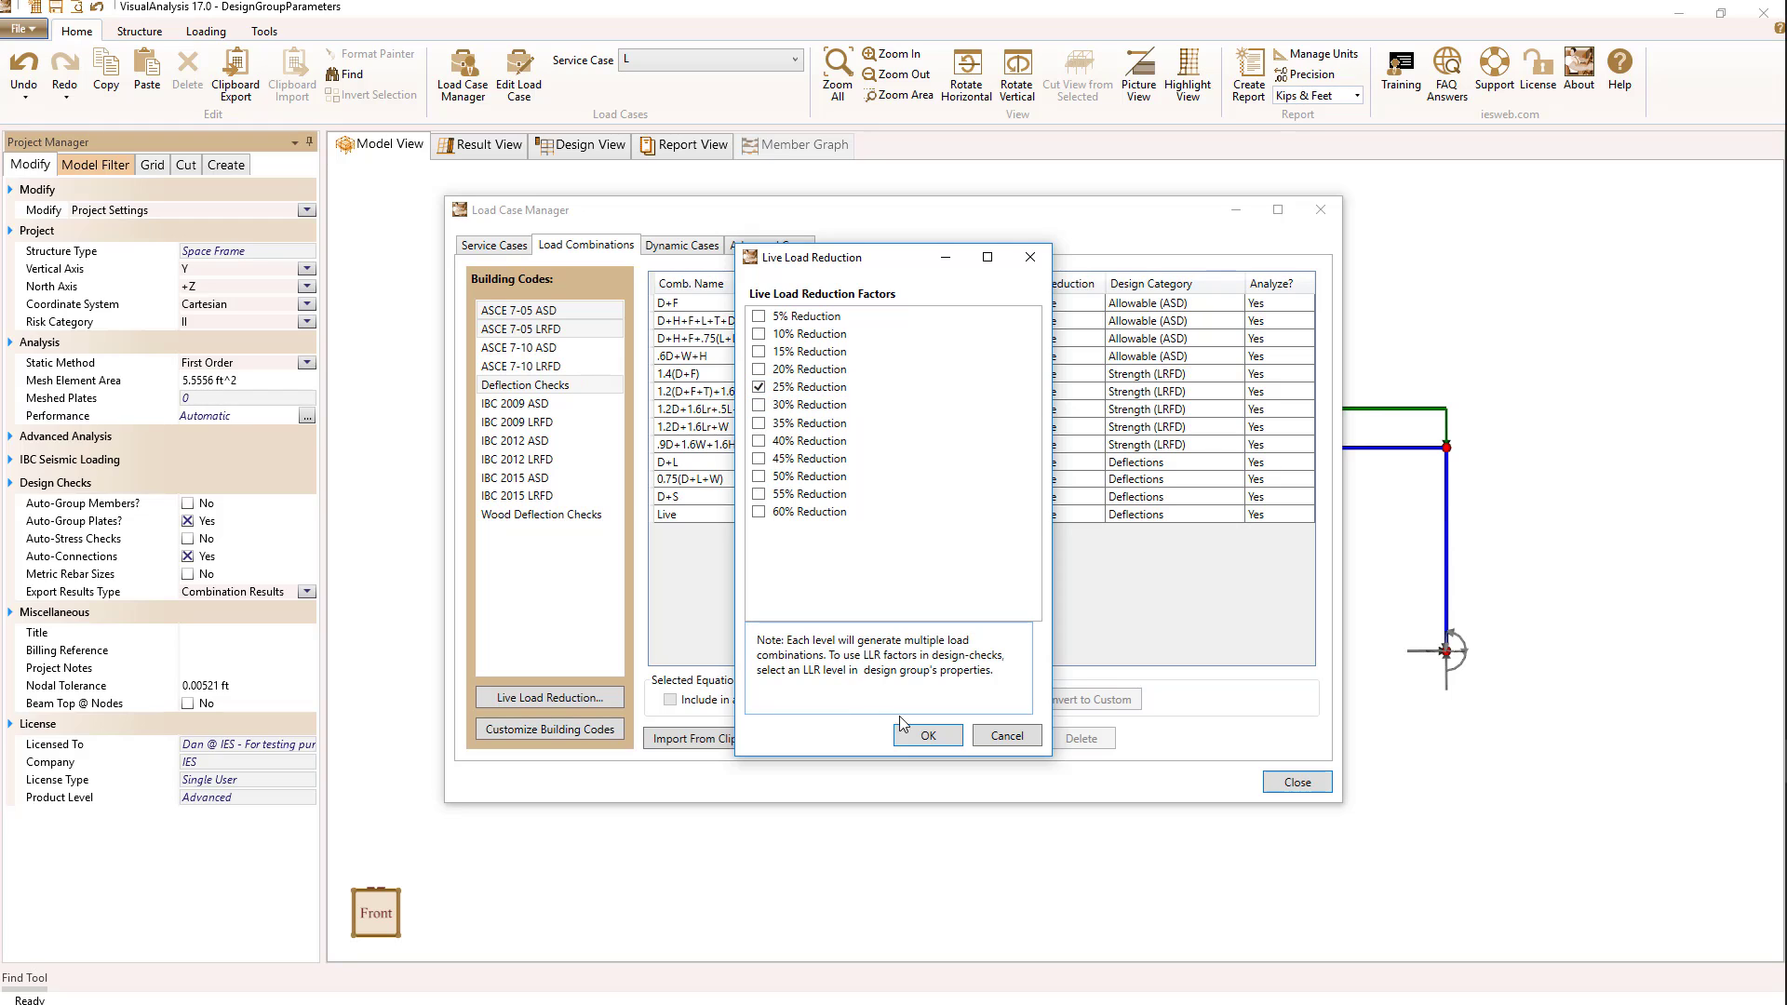
pyautogui.click(921, 735)
# - Close the Load Case Manager and view the design results, where the top beam fails at unity 2.20
pyautogui.click(1297, 782)
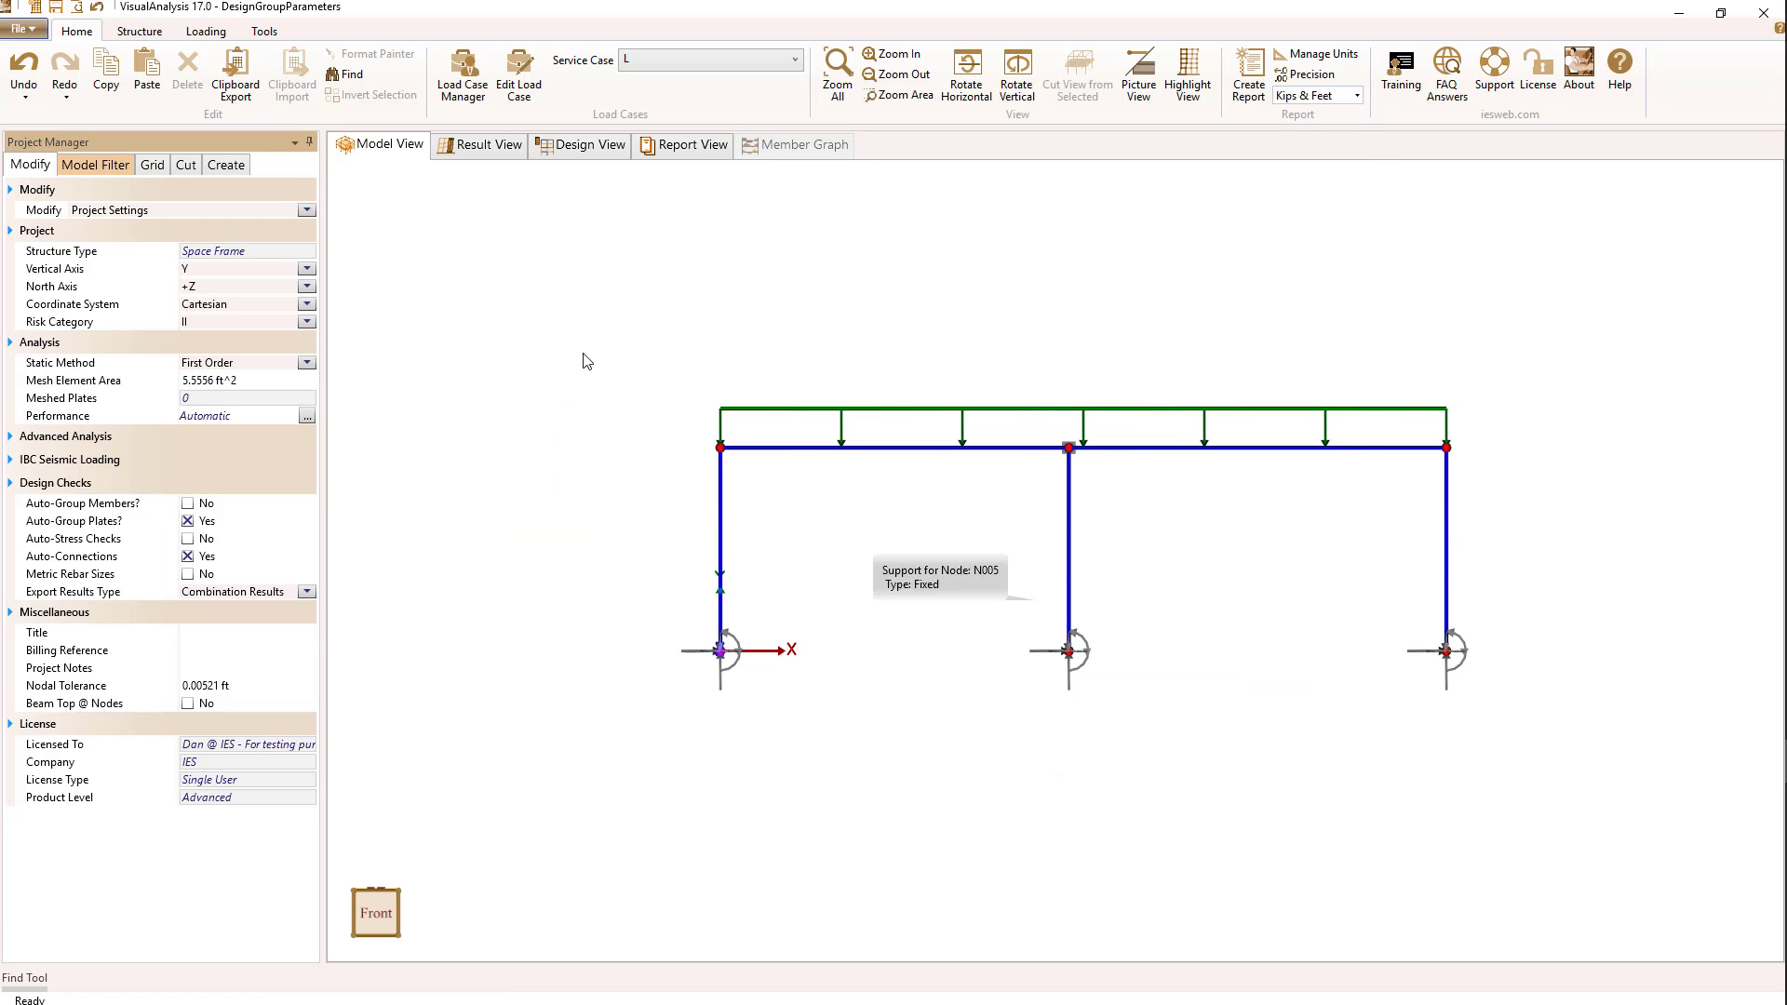
pyautogui.click(540, 151)
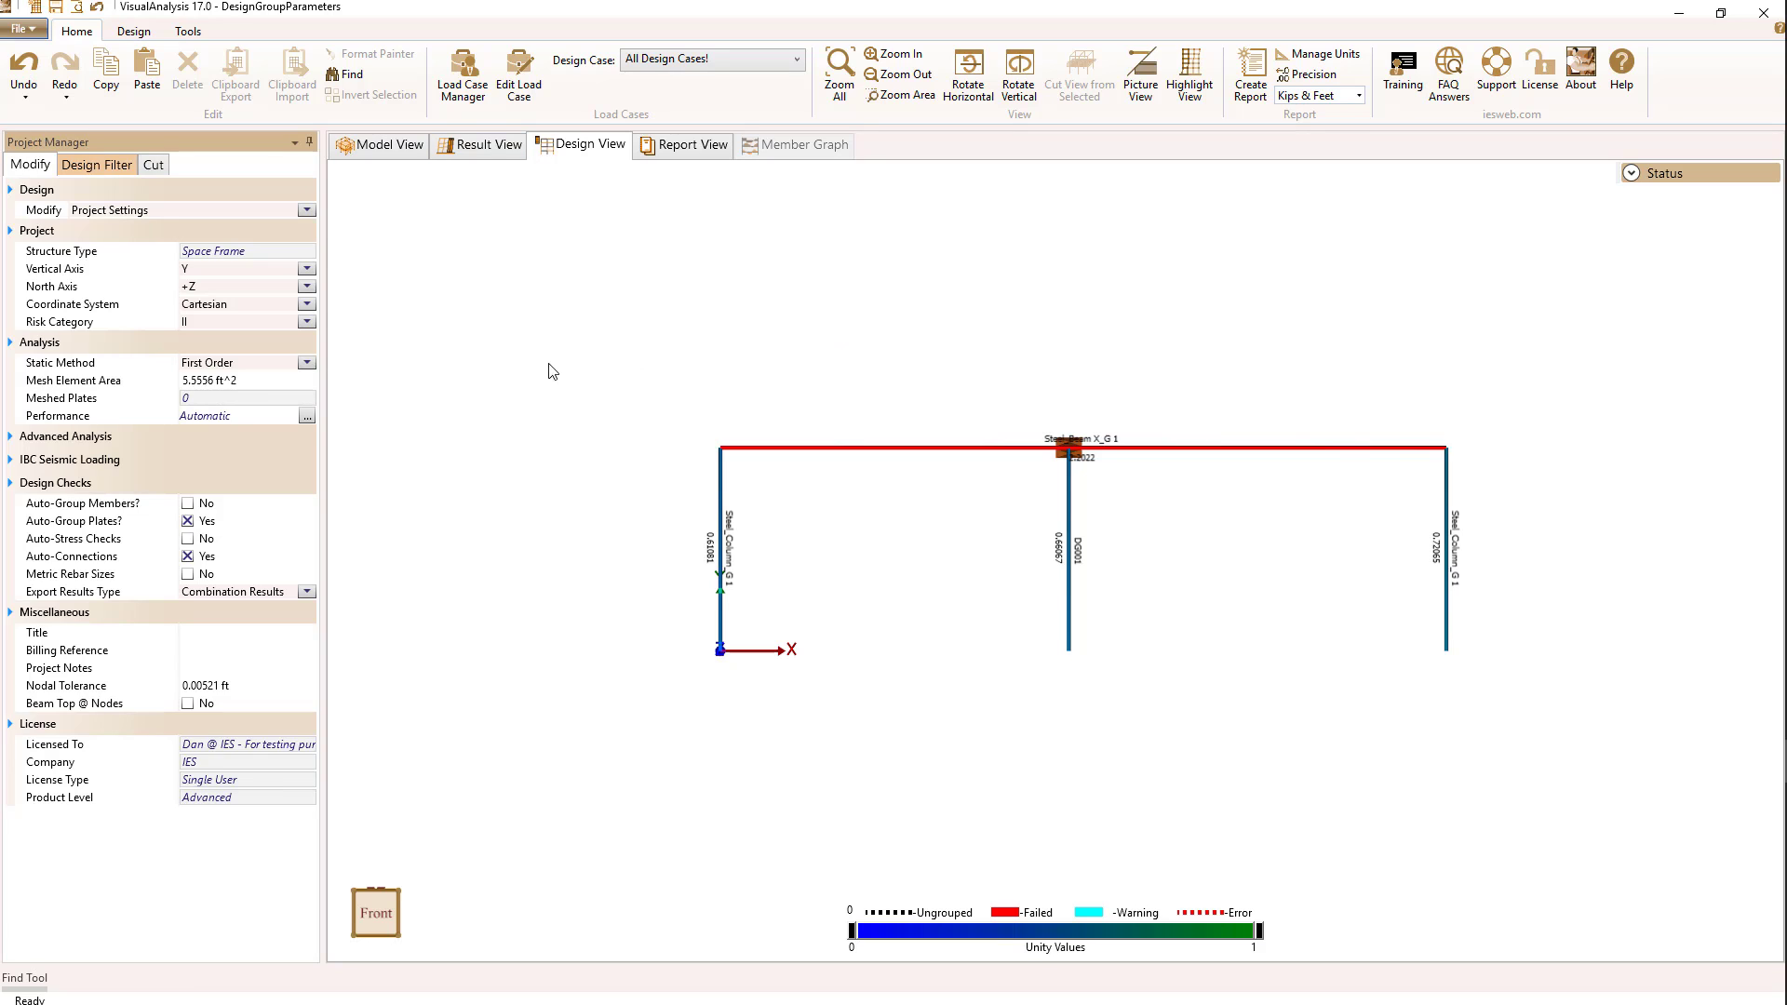
pyautogui.moveTo(943, 455)
# - Set the Steel_Column_G 1 group's Live Load Reduction to 25% and deselect the columns
pyautogui.click(721, 584)
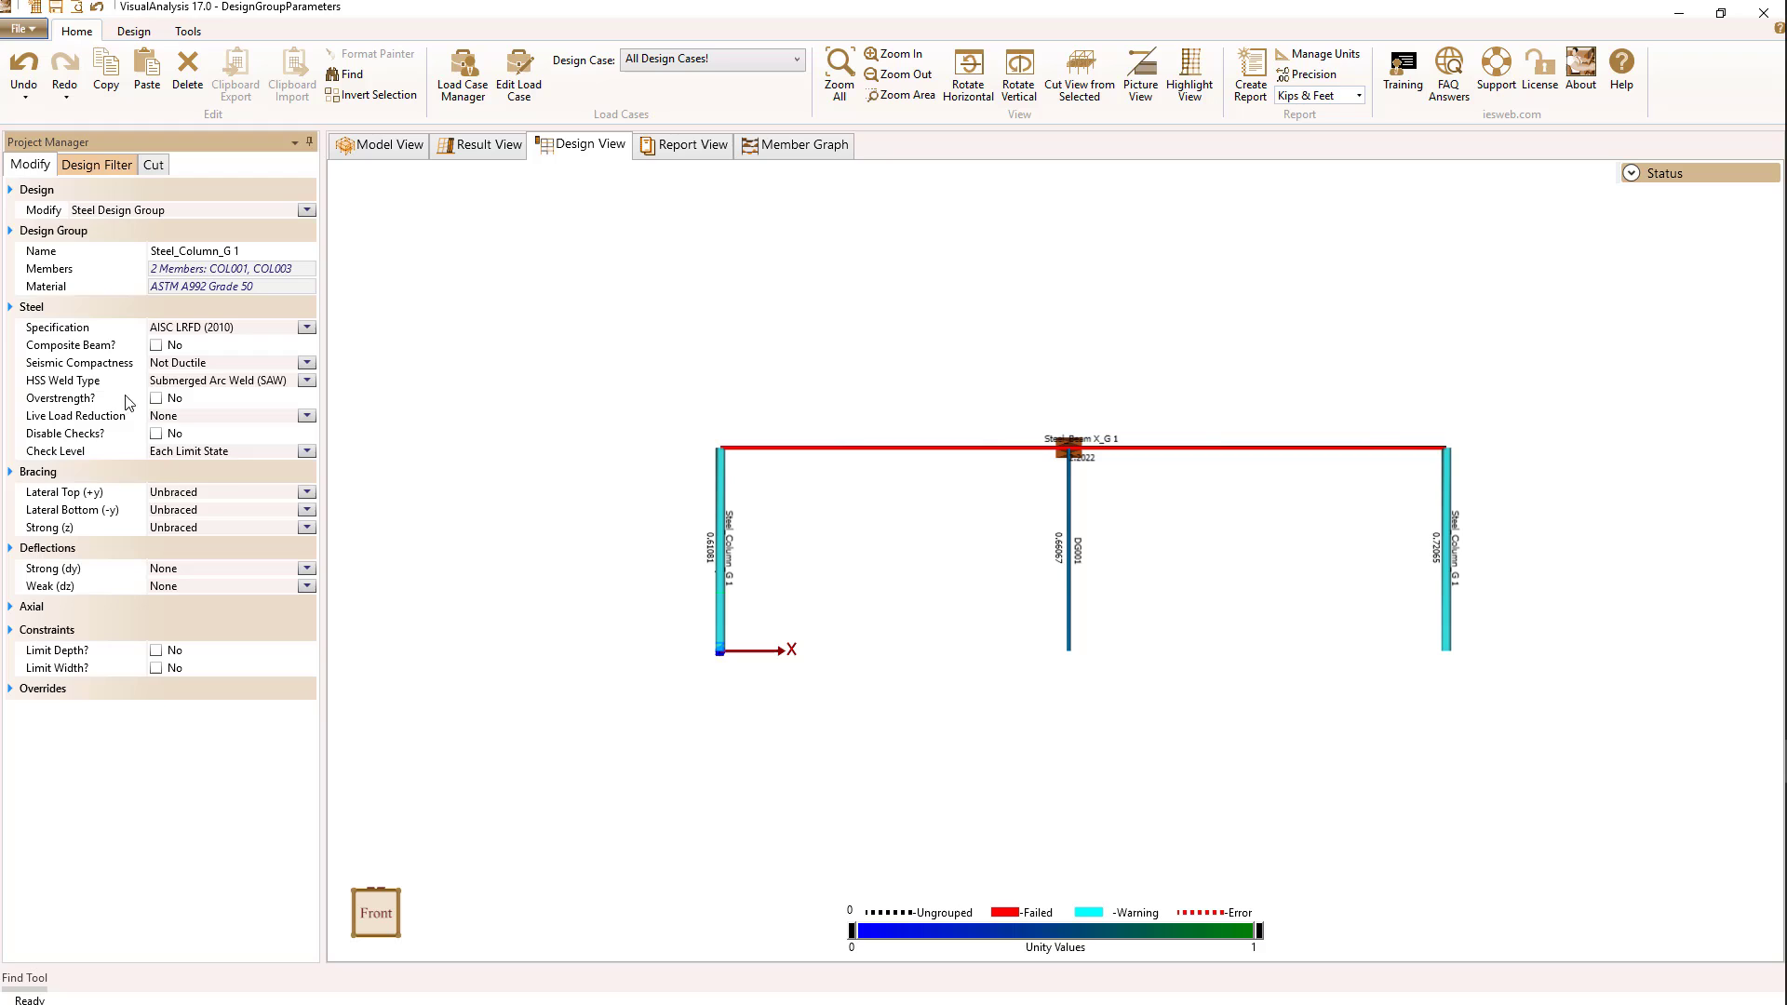
pyautogui.click(307, 415)
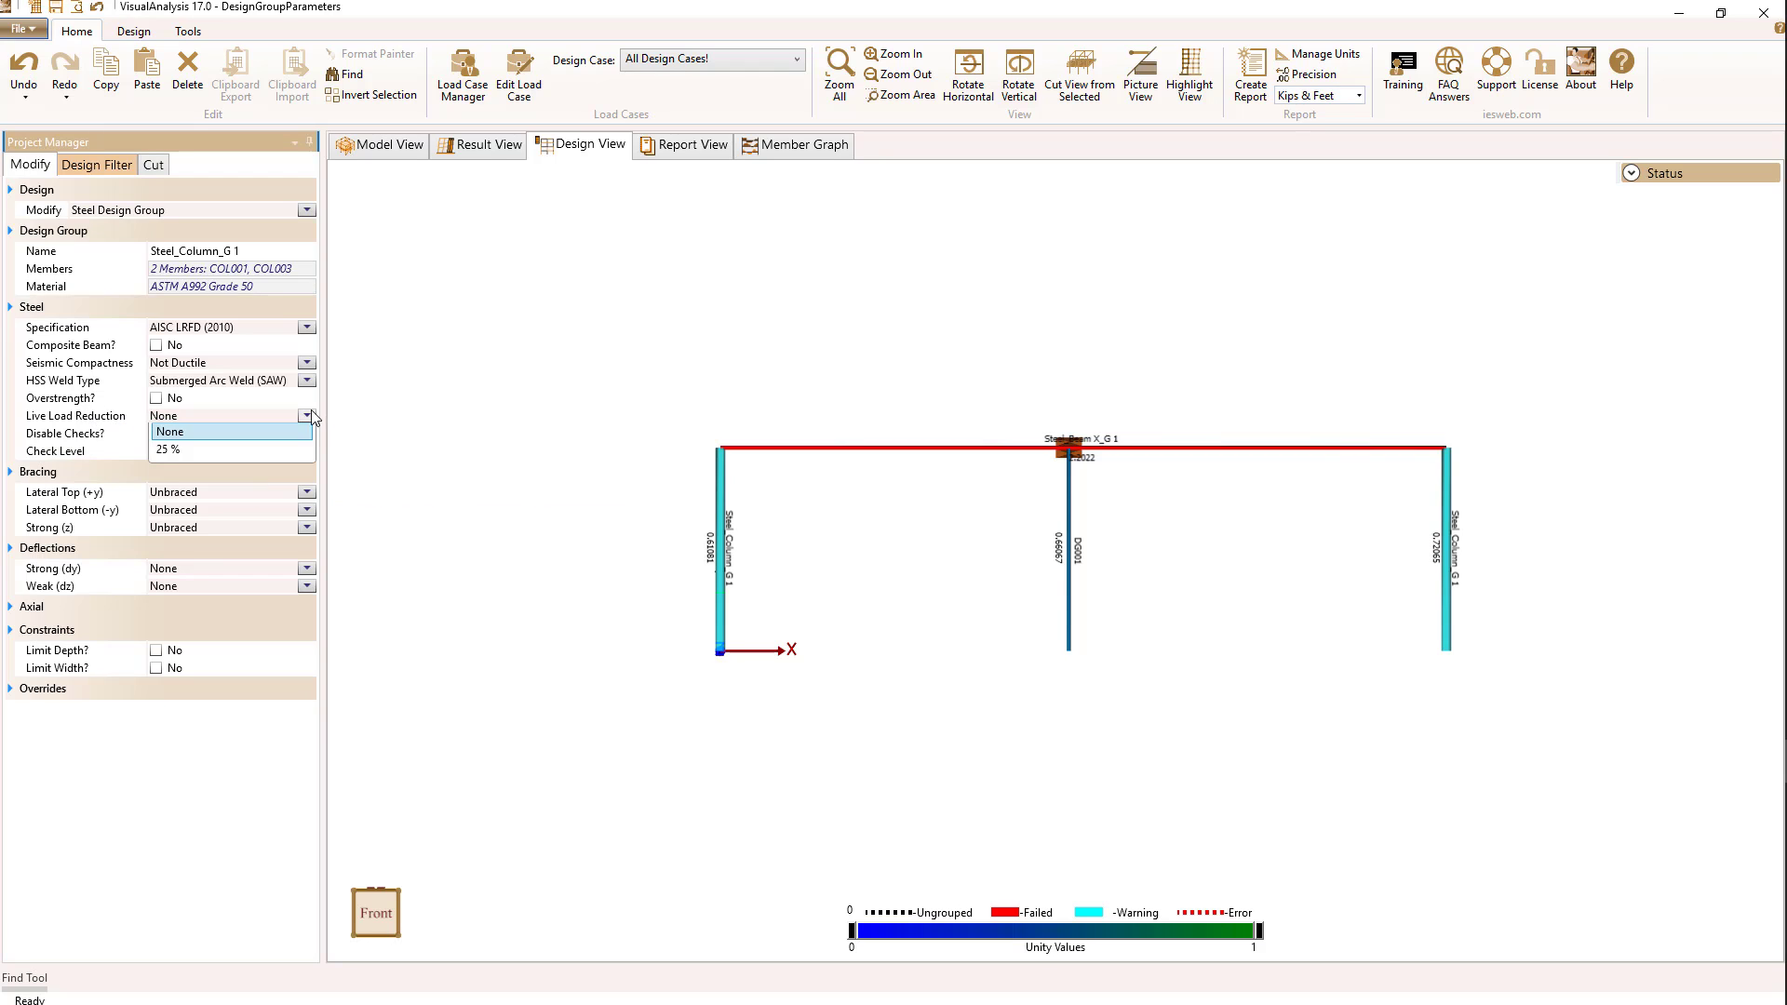
pyautogui.click(188, 455)
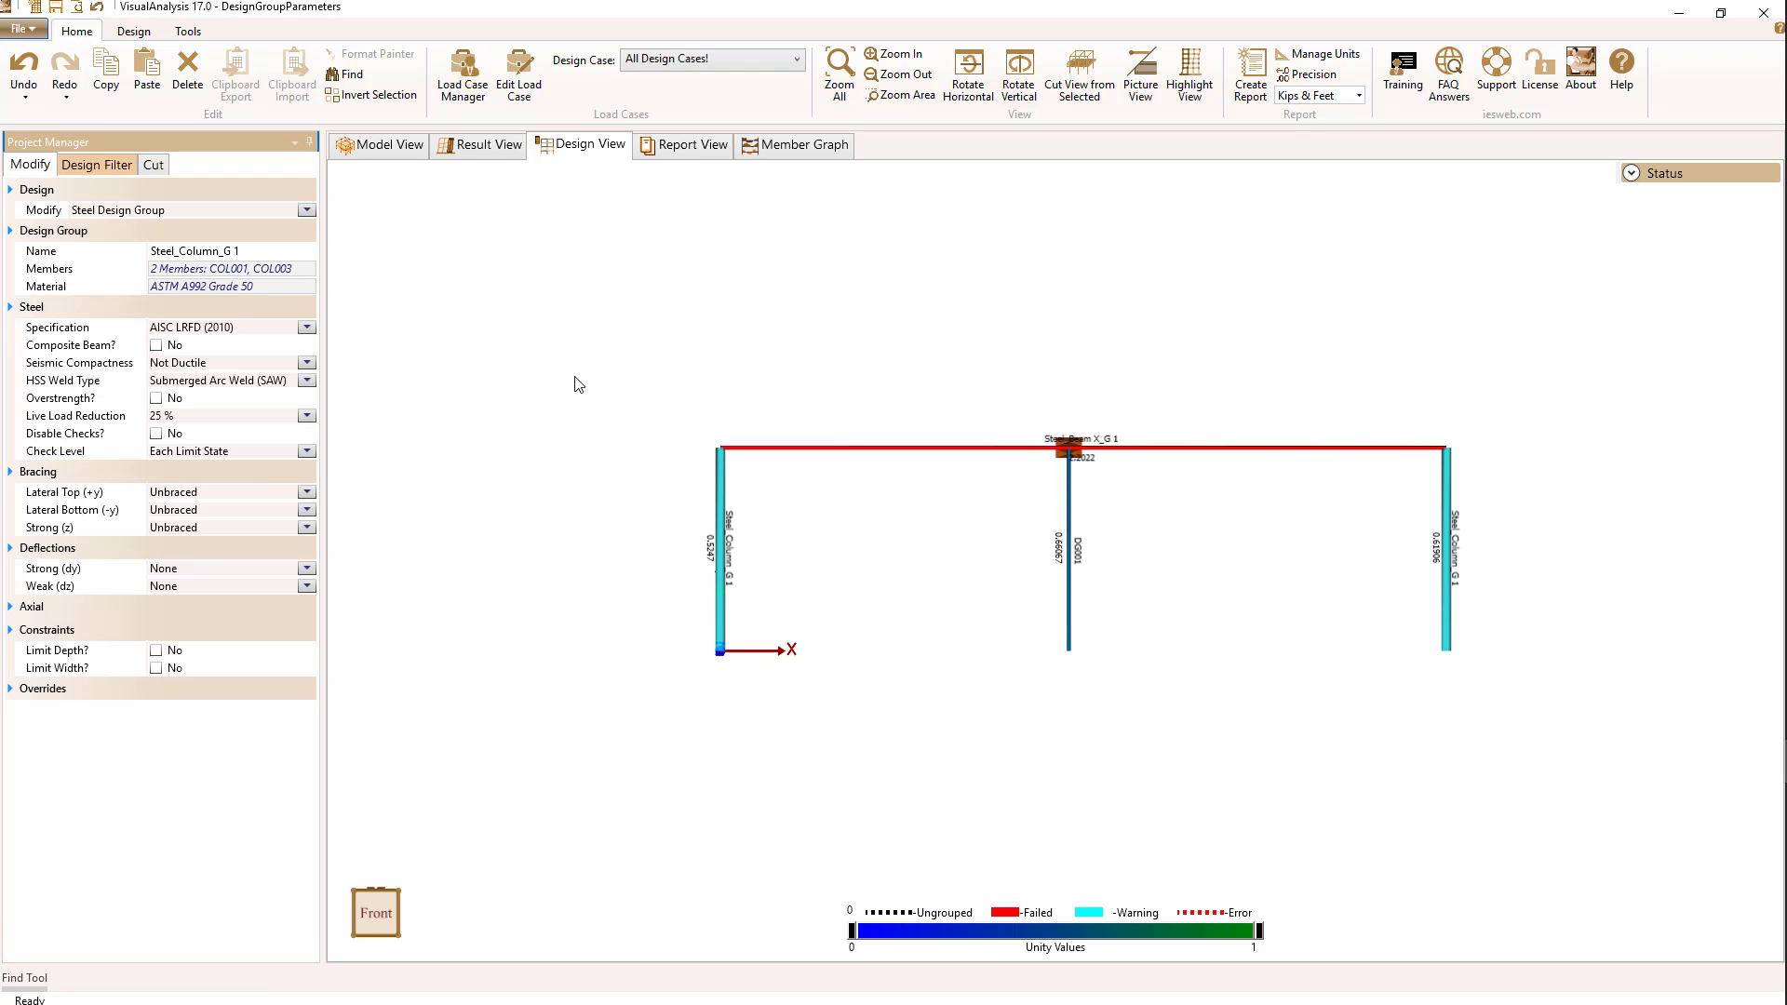
pyautogui.click(569, 379)
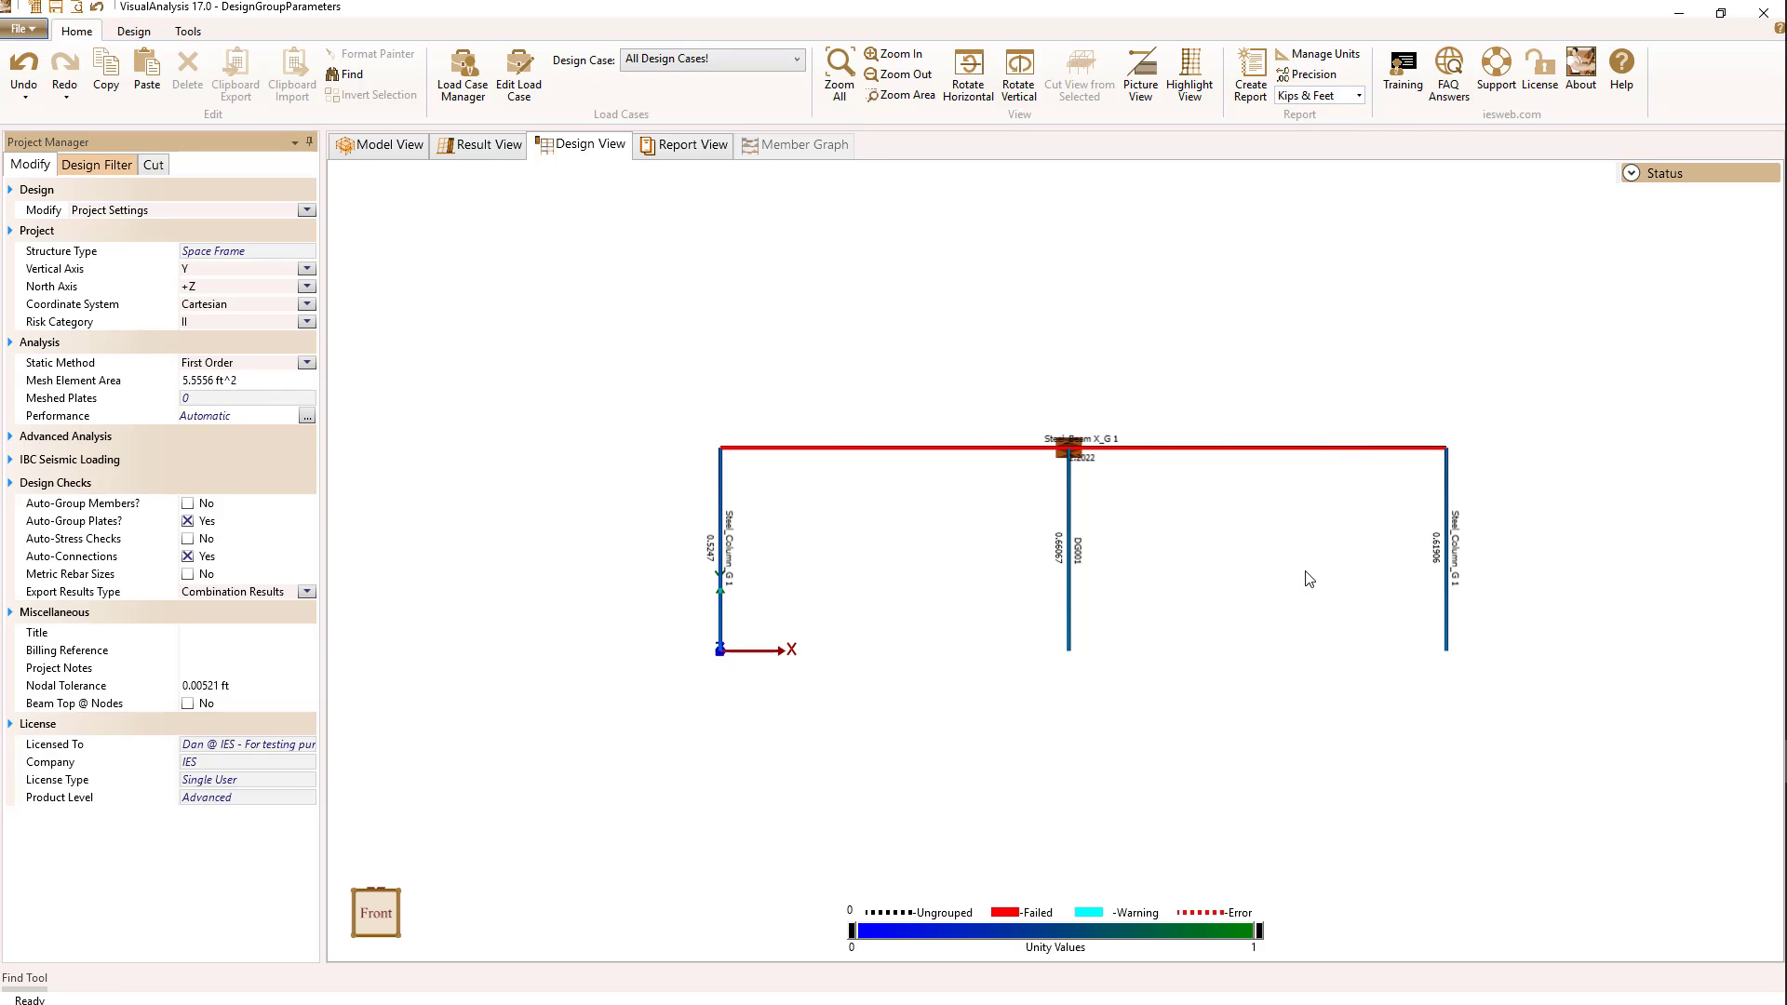
# - Select the top beam's Steel_Beam X_G 1 group and switch to the Design ribbon
pyautogui.click(1242, 450)
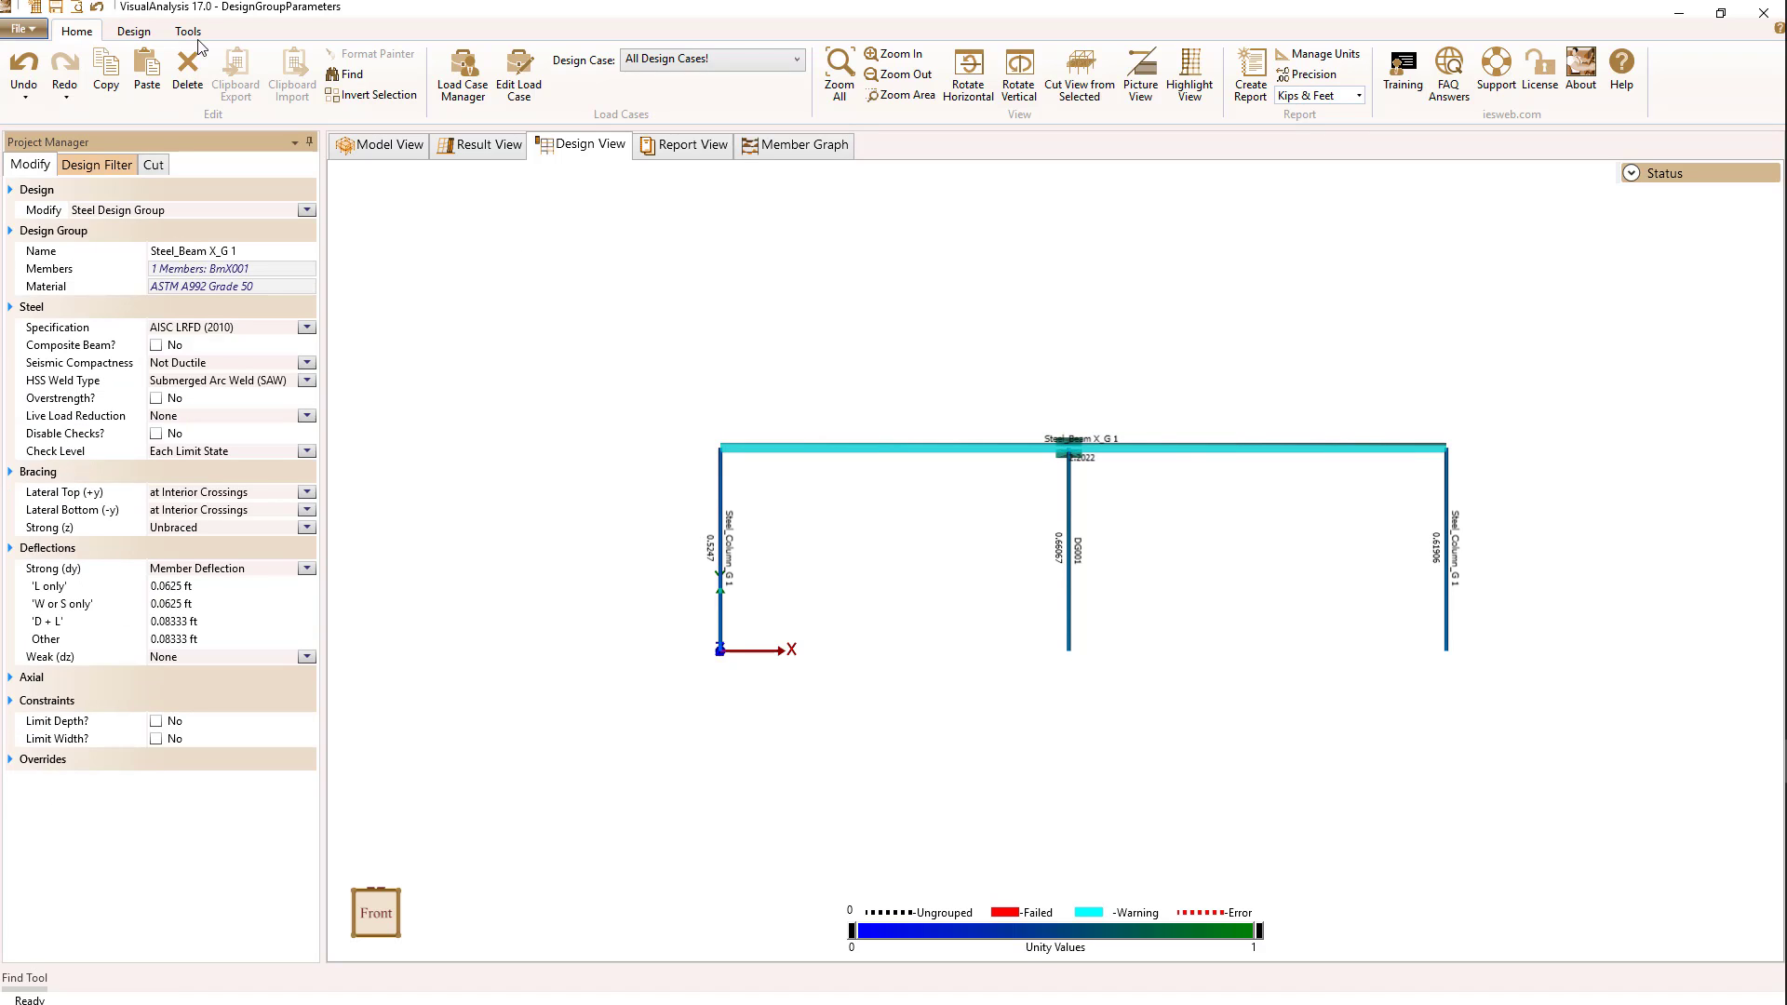
pyautogui.click(131, 33)
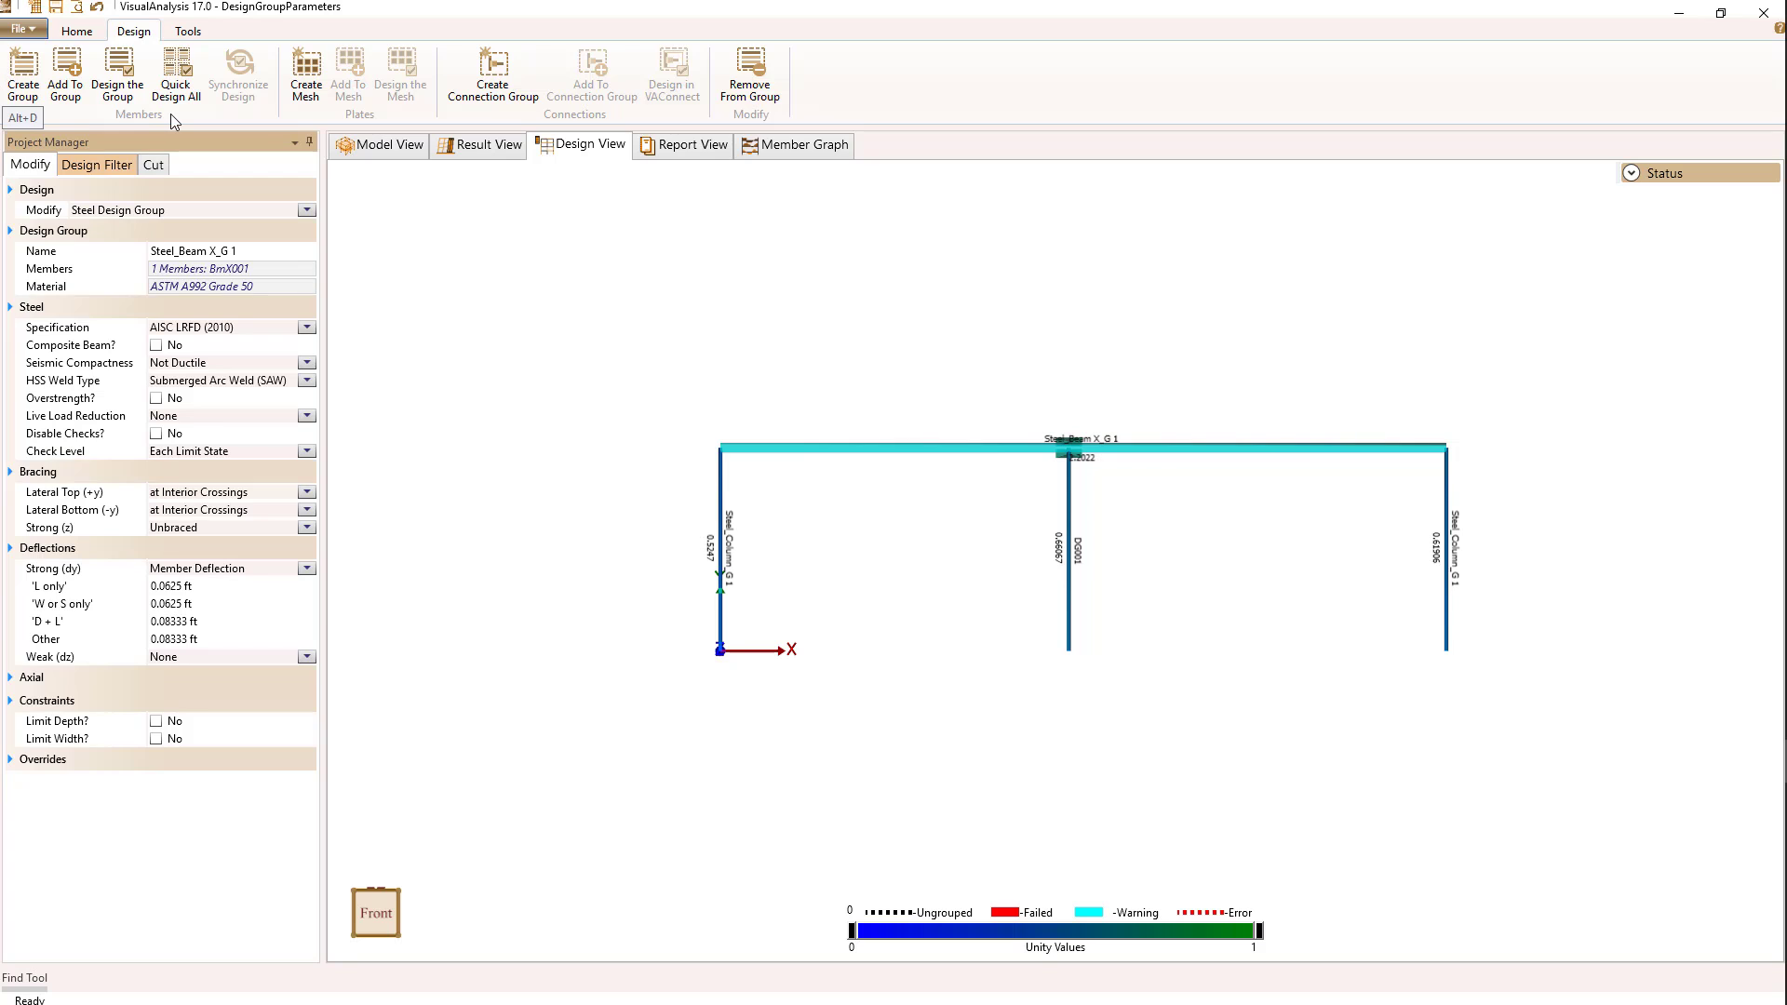
# - Open Design the Group for the beam group, reposition the dialog, and keep the Database search type
pyautogui.click(126, 73)
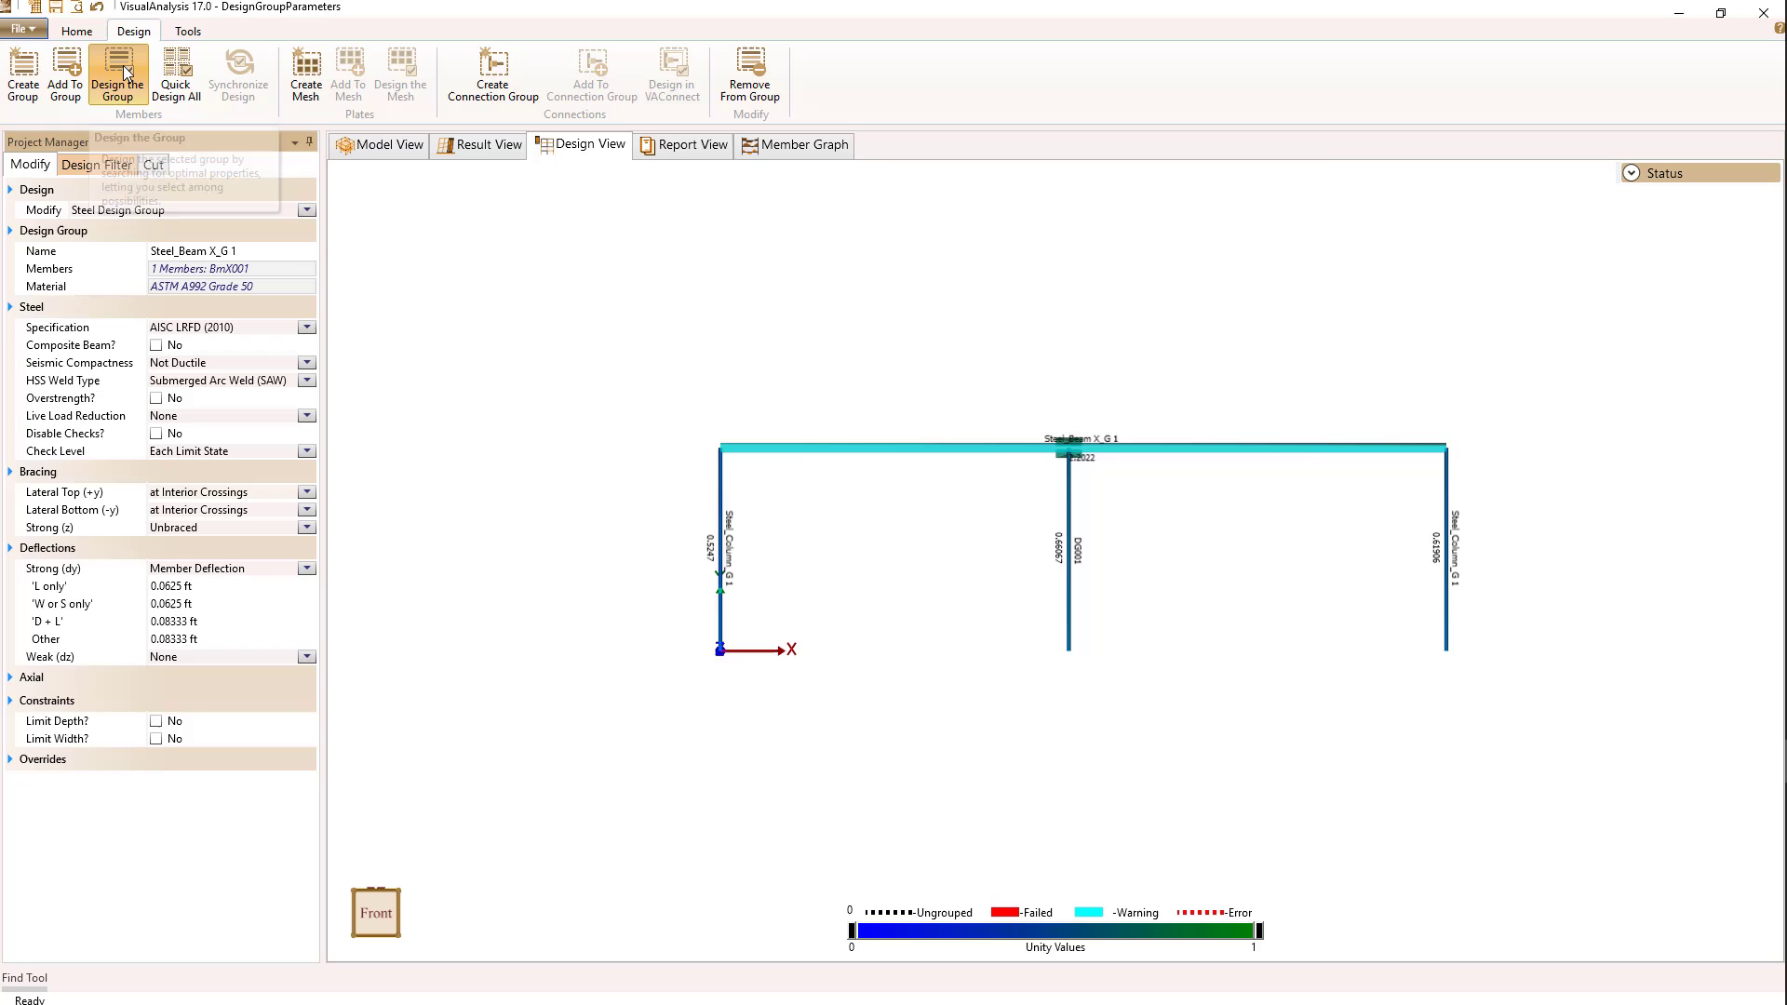
pyautogui.moveTo(804, 333); pyautogui.dragTo(808, 306)
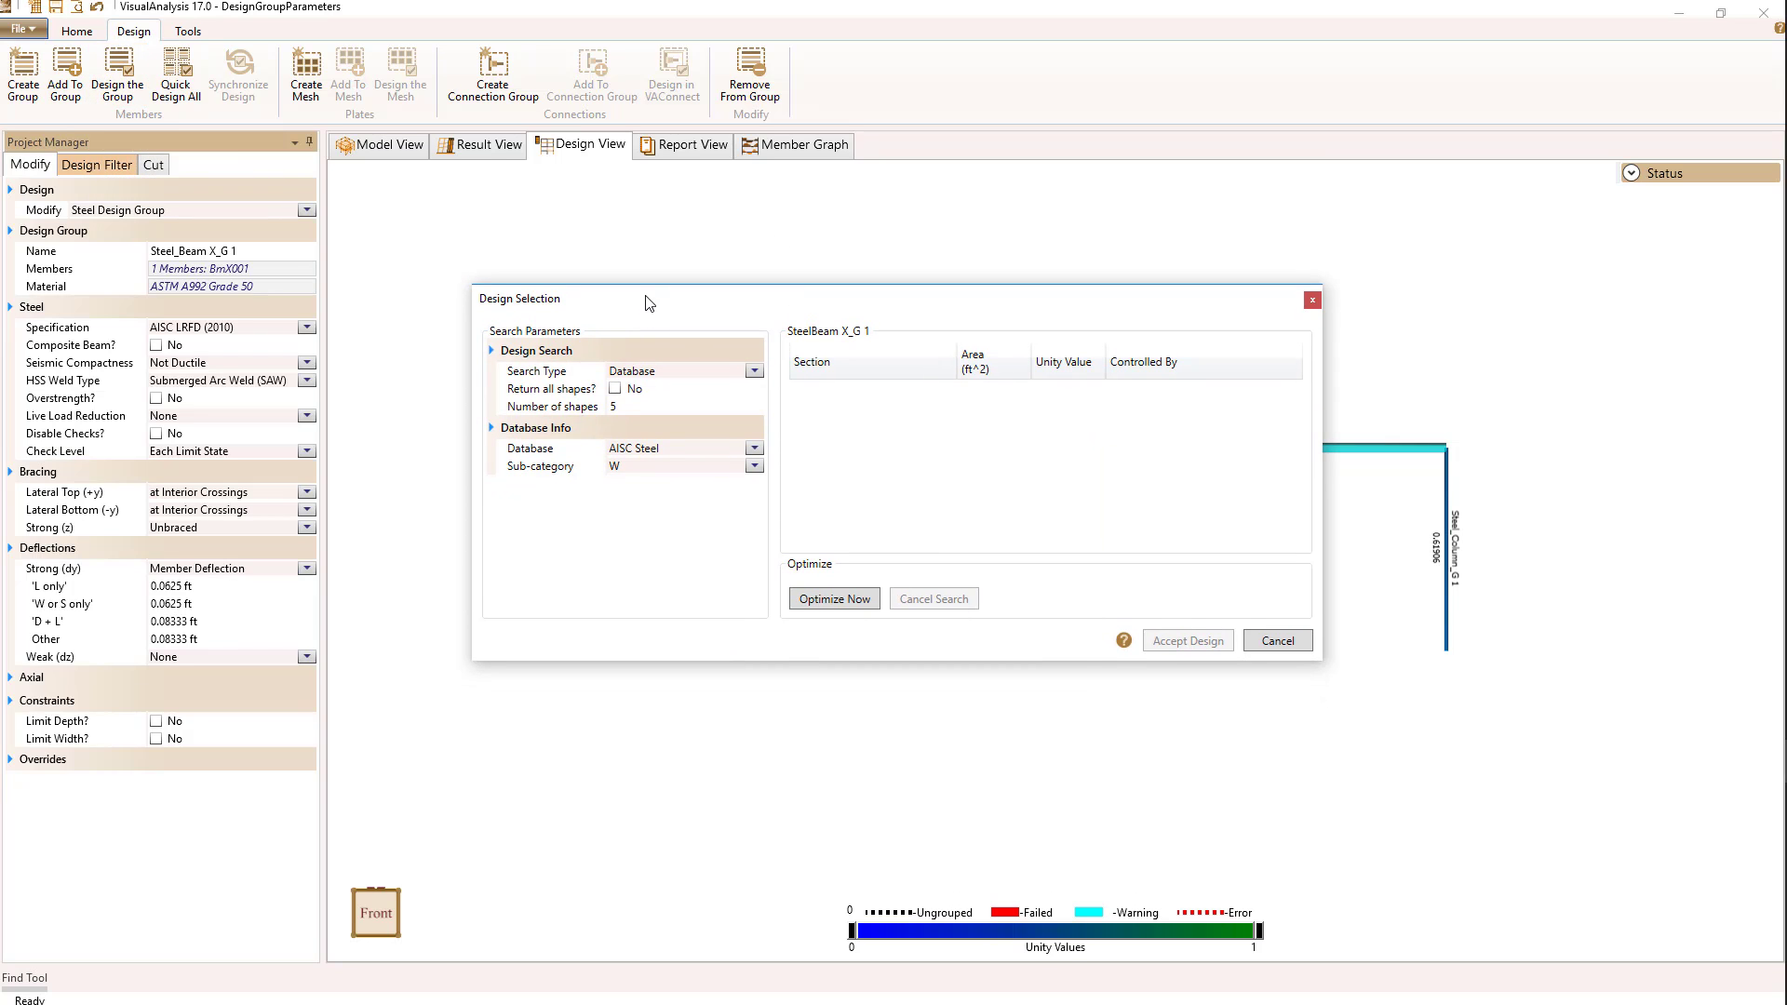
pyautogui.moveTo(648, 302); pyautogui.dragTo(644, 288)
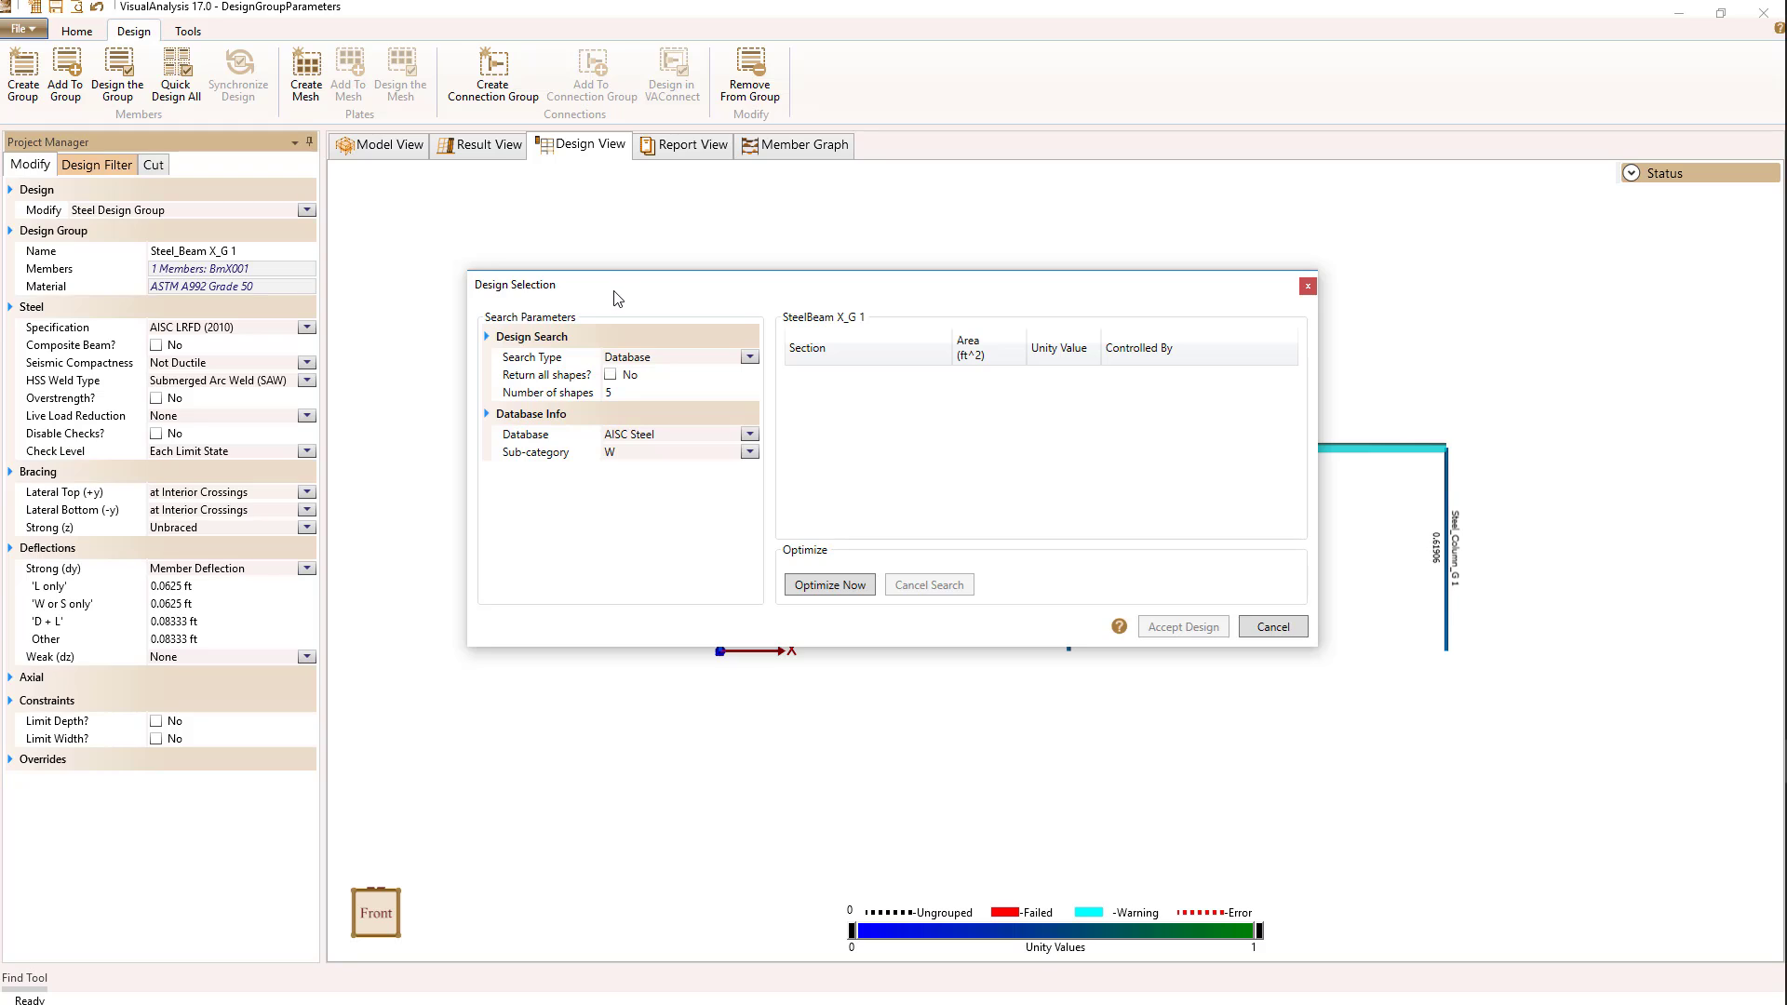
pyautogui.click(749, 357)
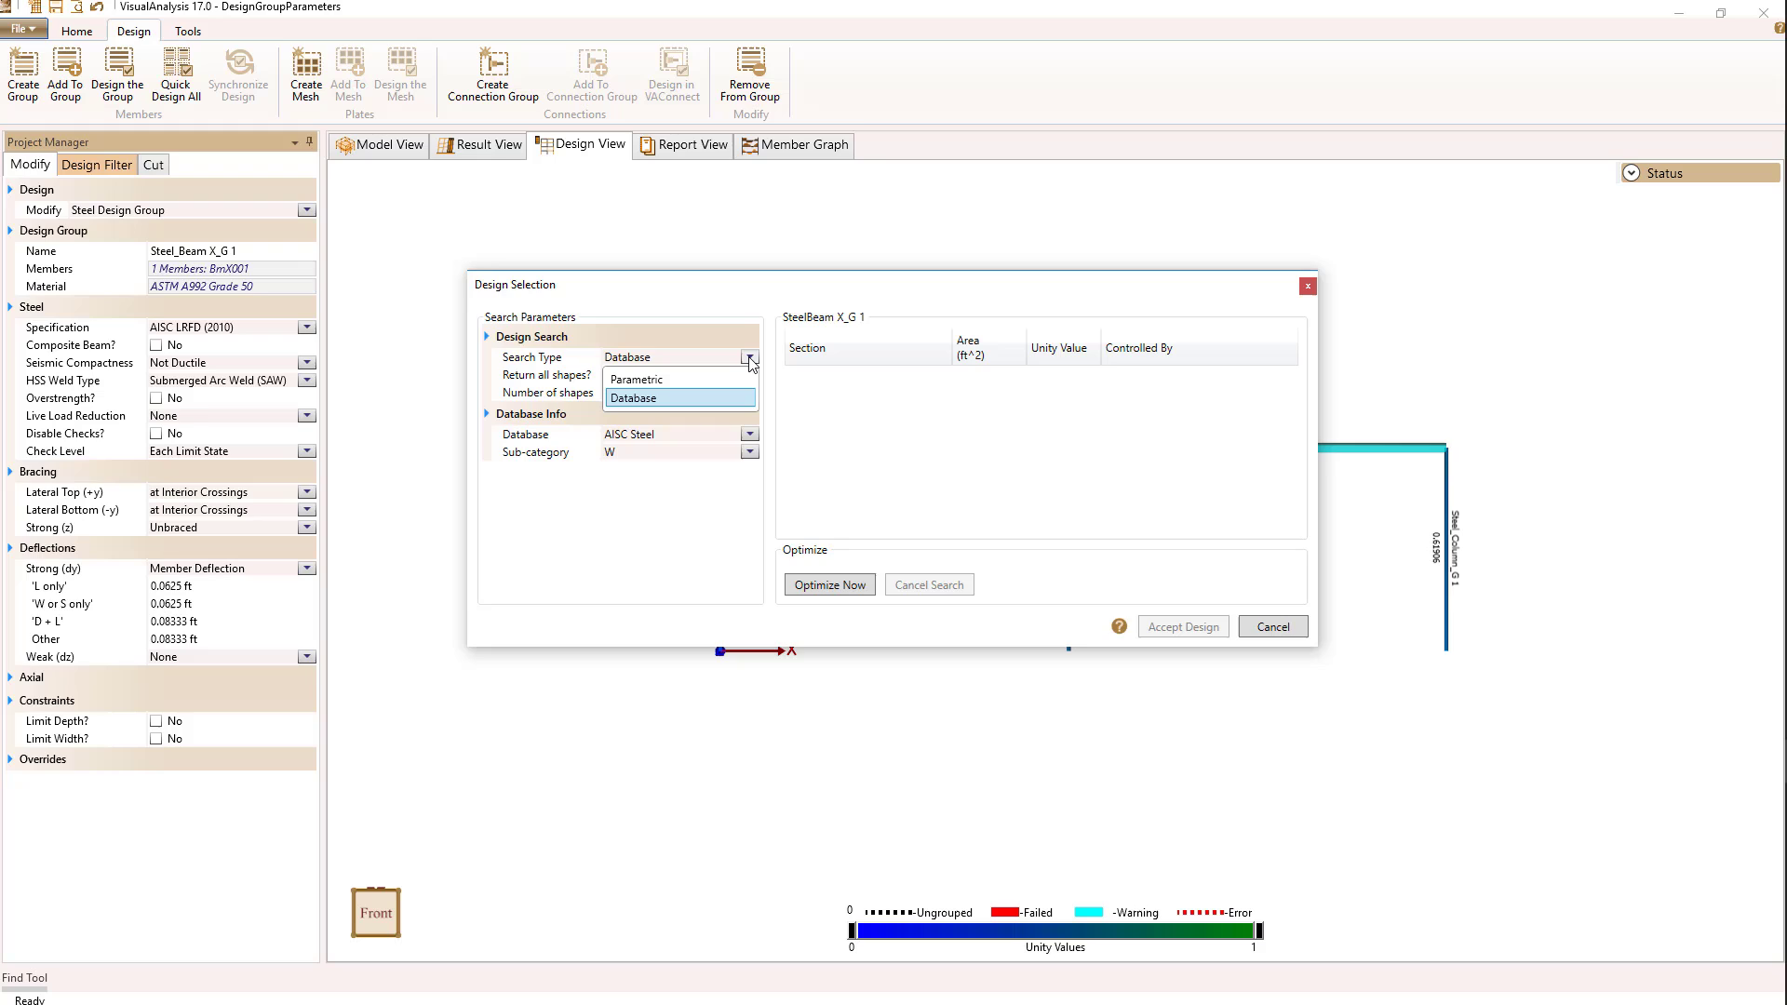
pyautogui.click(723, 398)
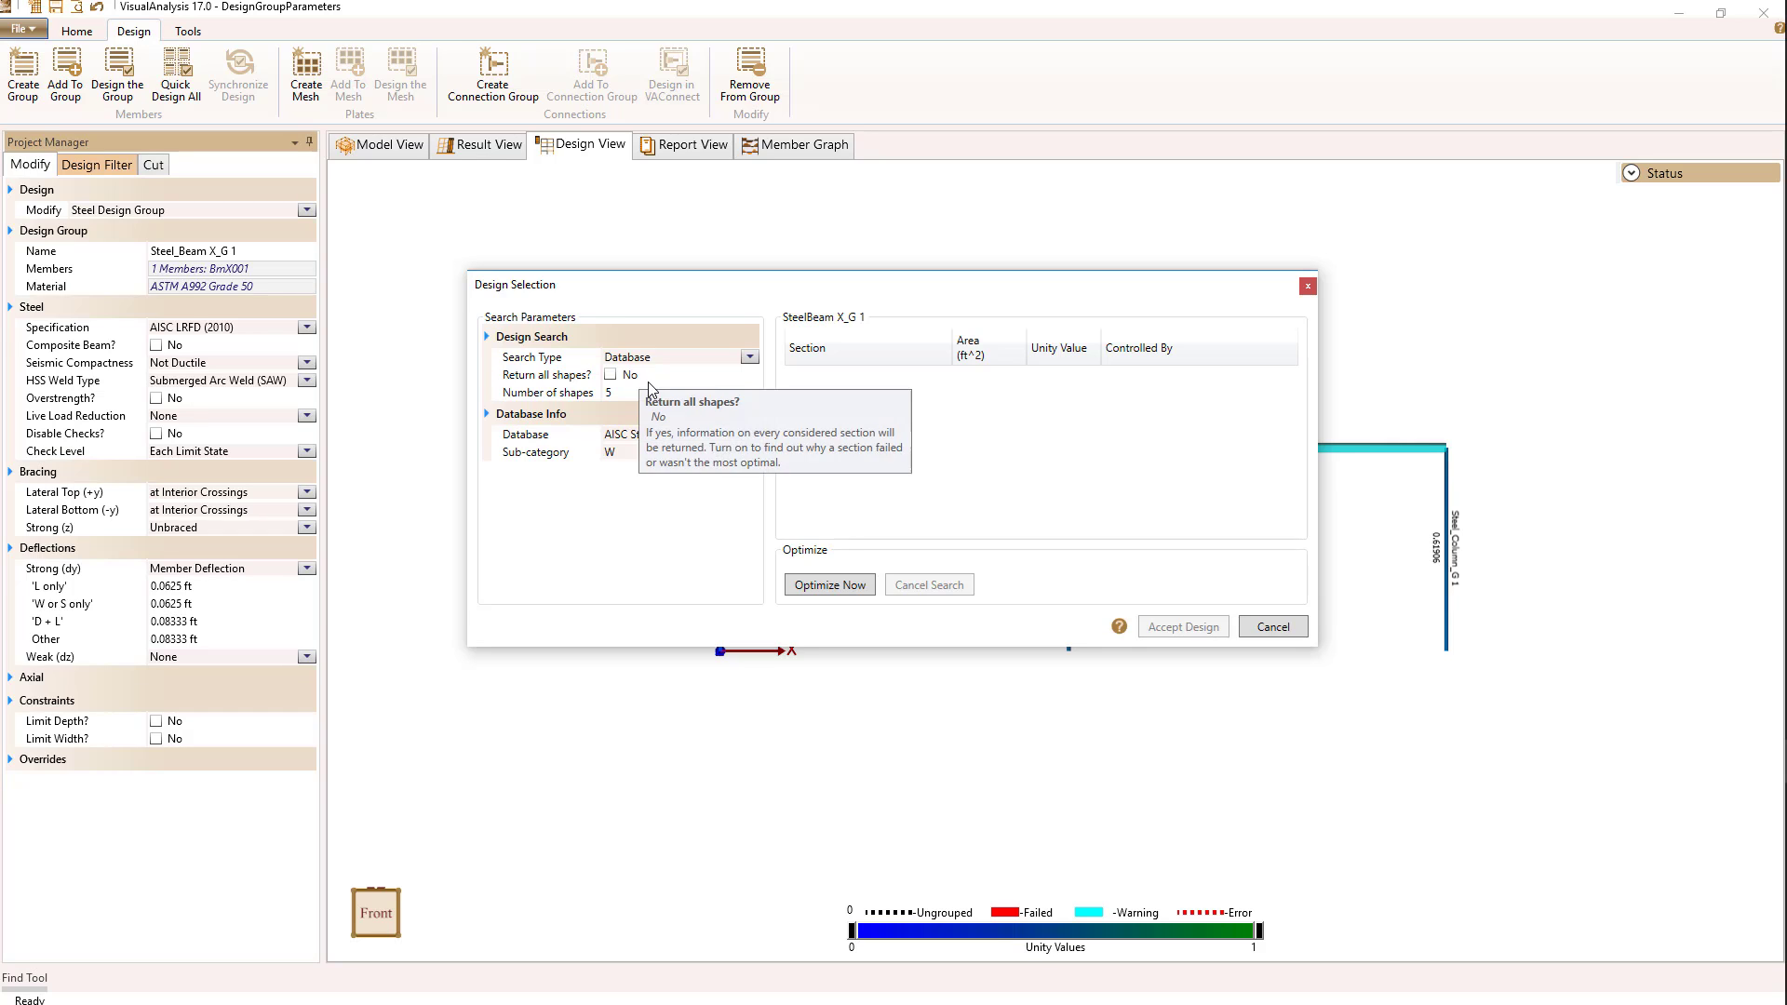
# - Optimize to list five W sections and pick W16X45, keeping the AISC Steel database and W sub-category
pyautogui.click(834, 586)
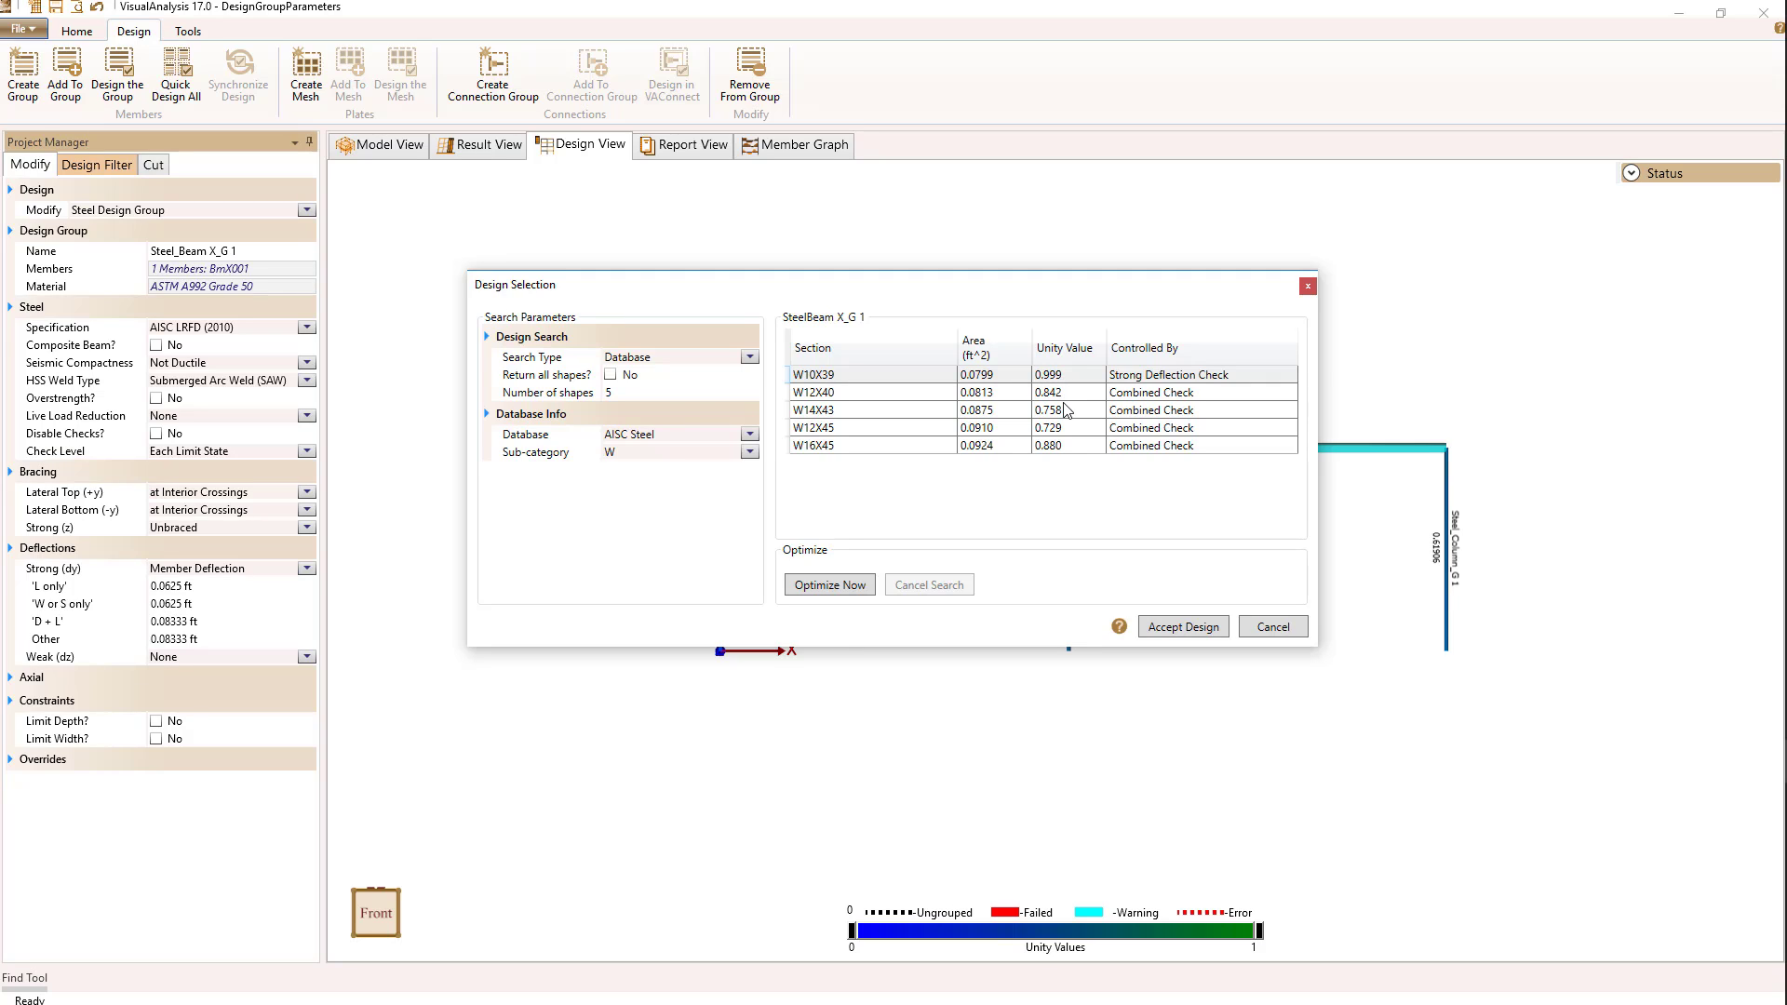
pyautogui.click(853, 447)
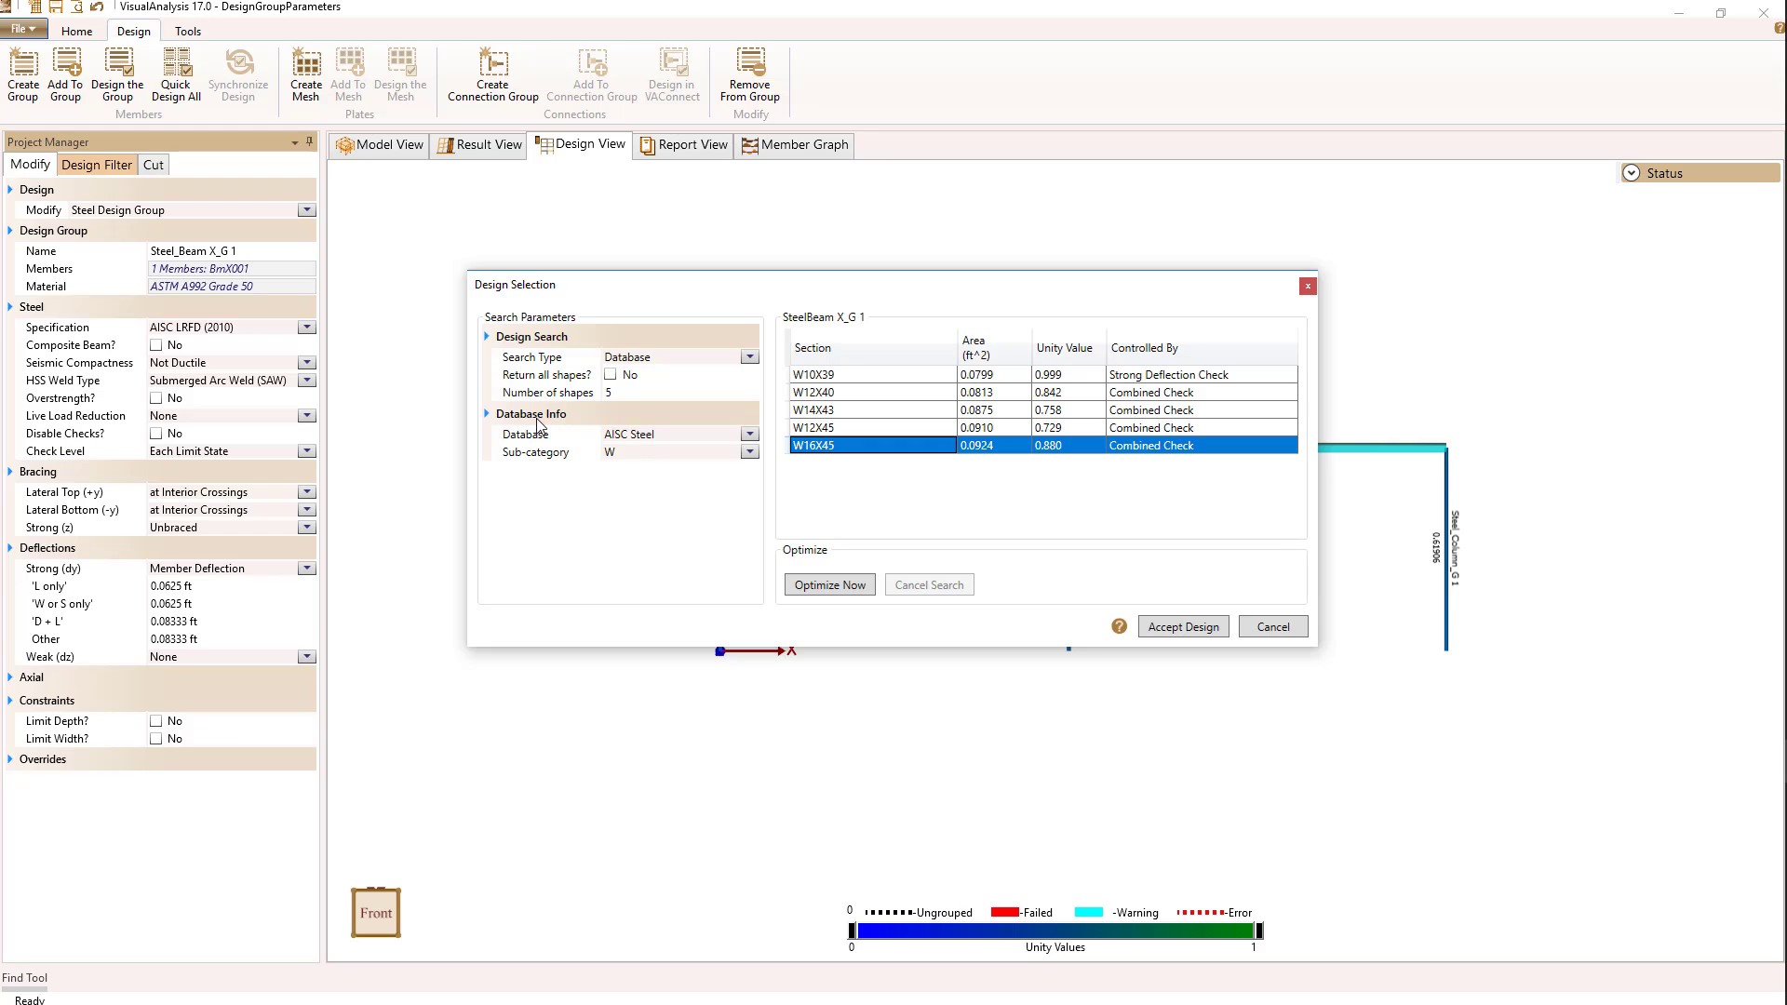
pyautogui.click(749, 434)
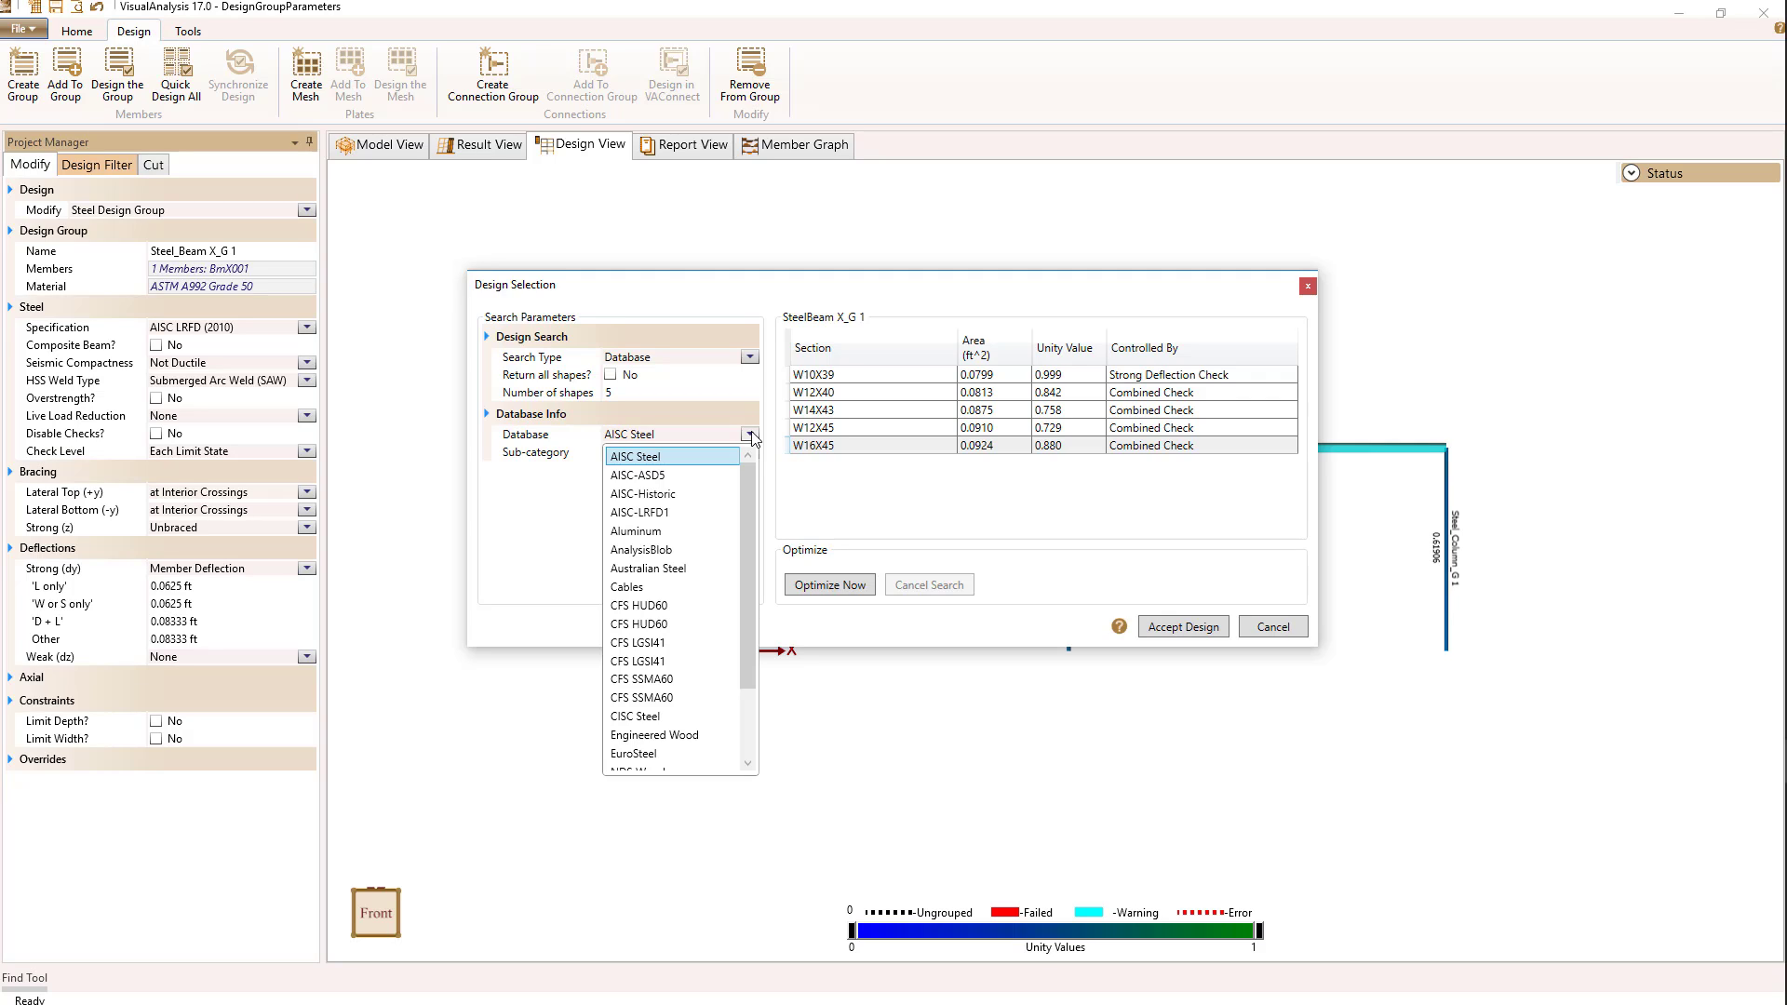
pyautogui.click(750, 434)
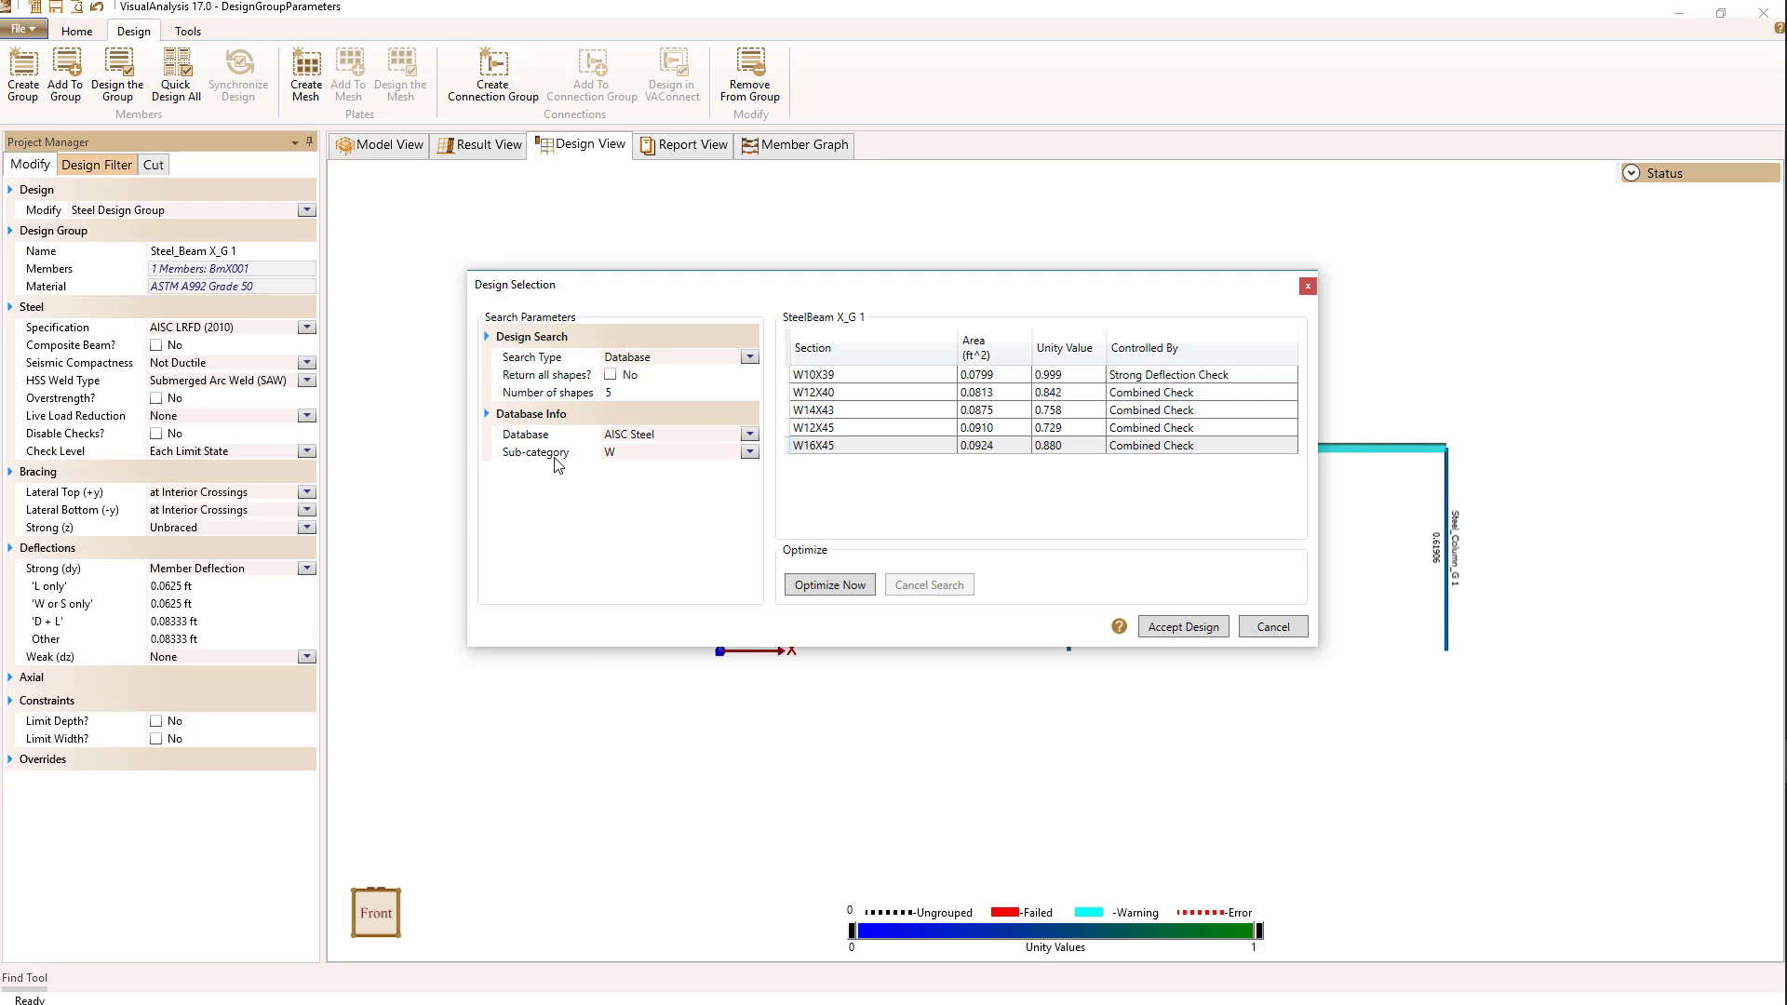
pyautogui.click(749, 452)
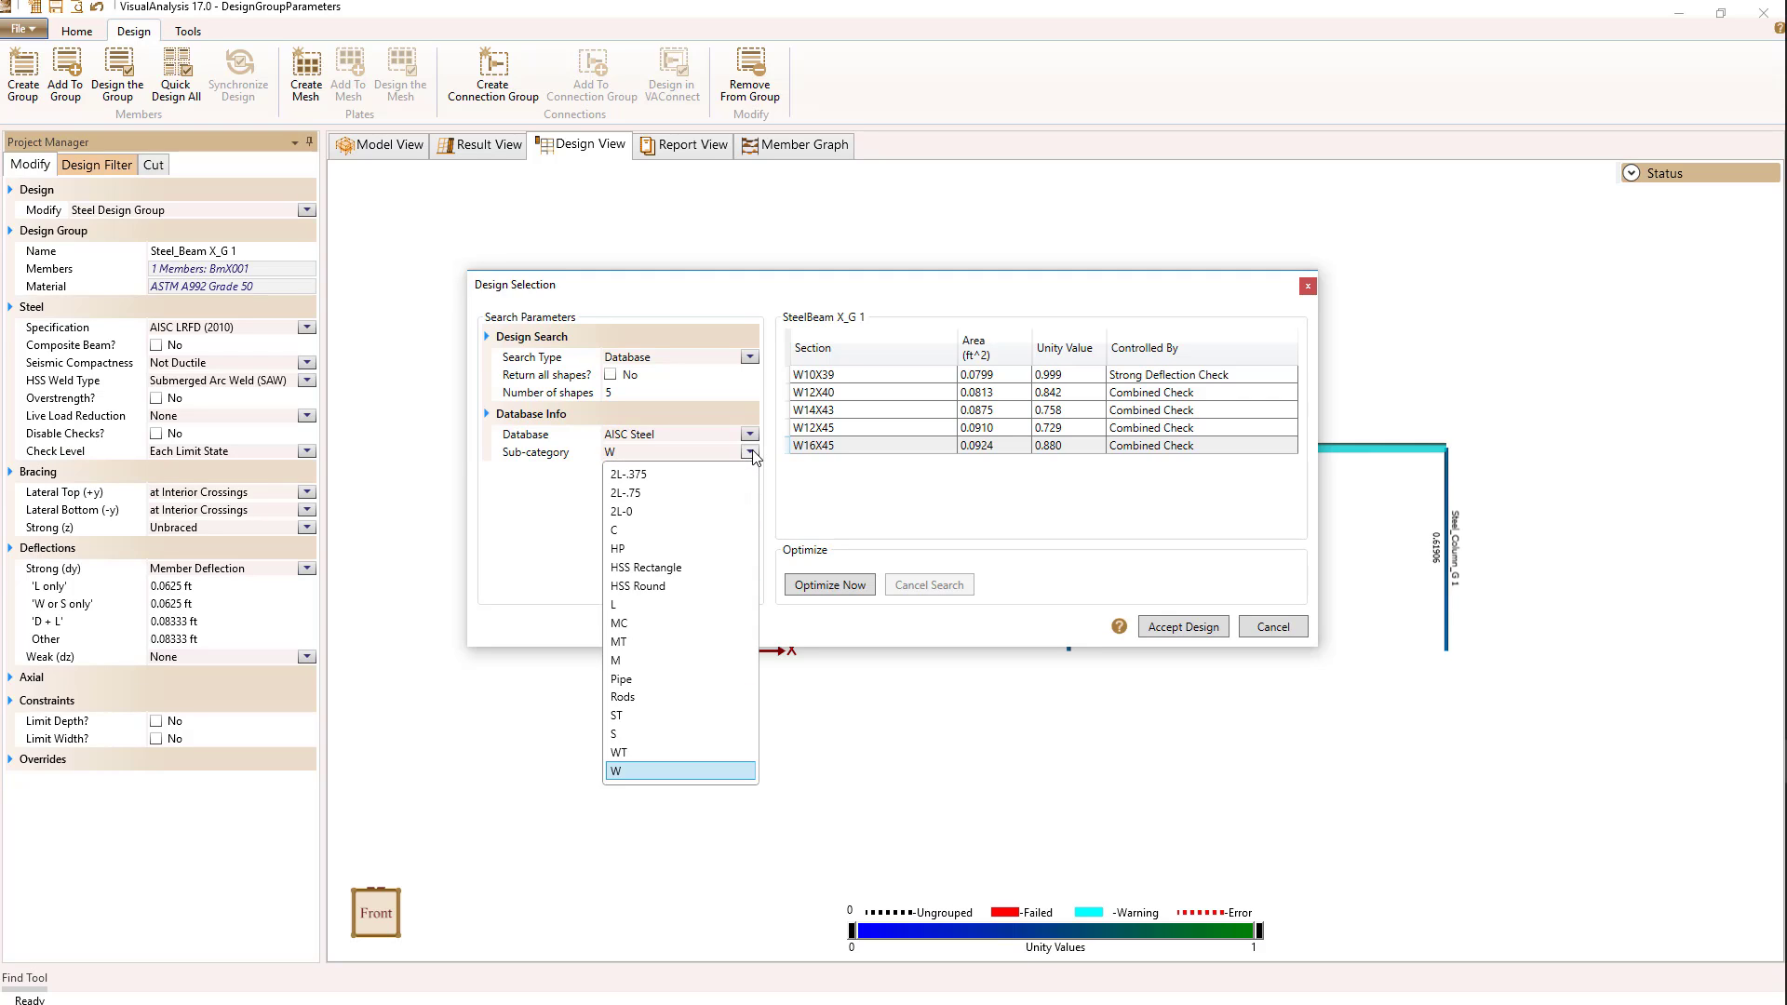
pyautogui.click(750, 453)
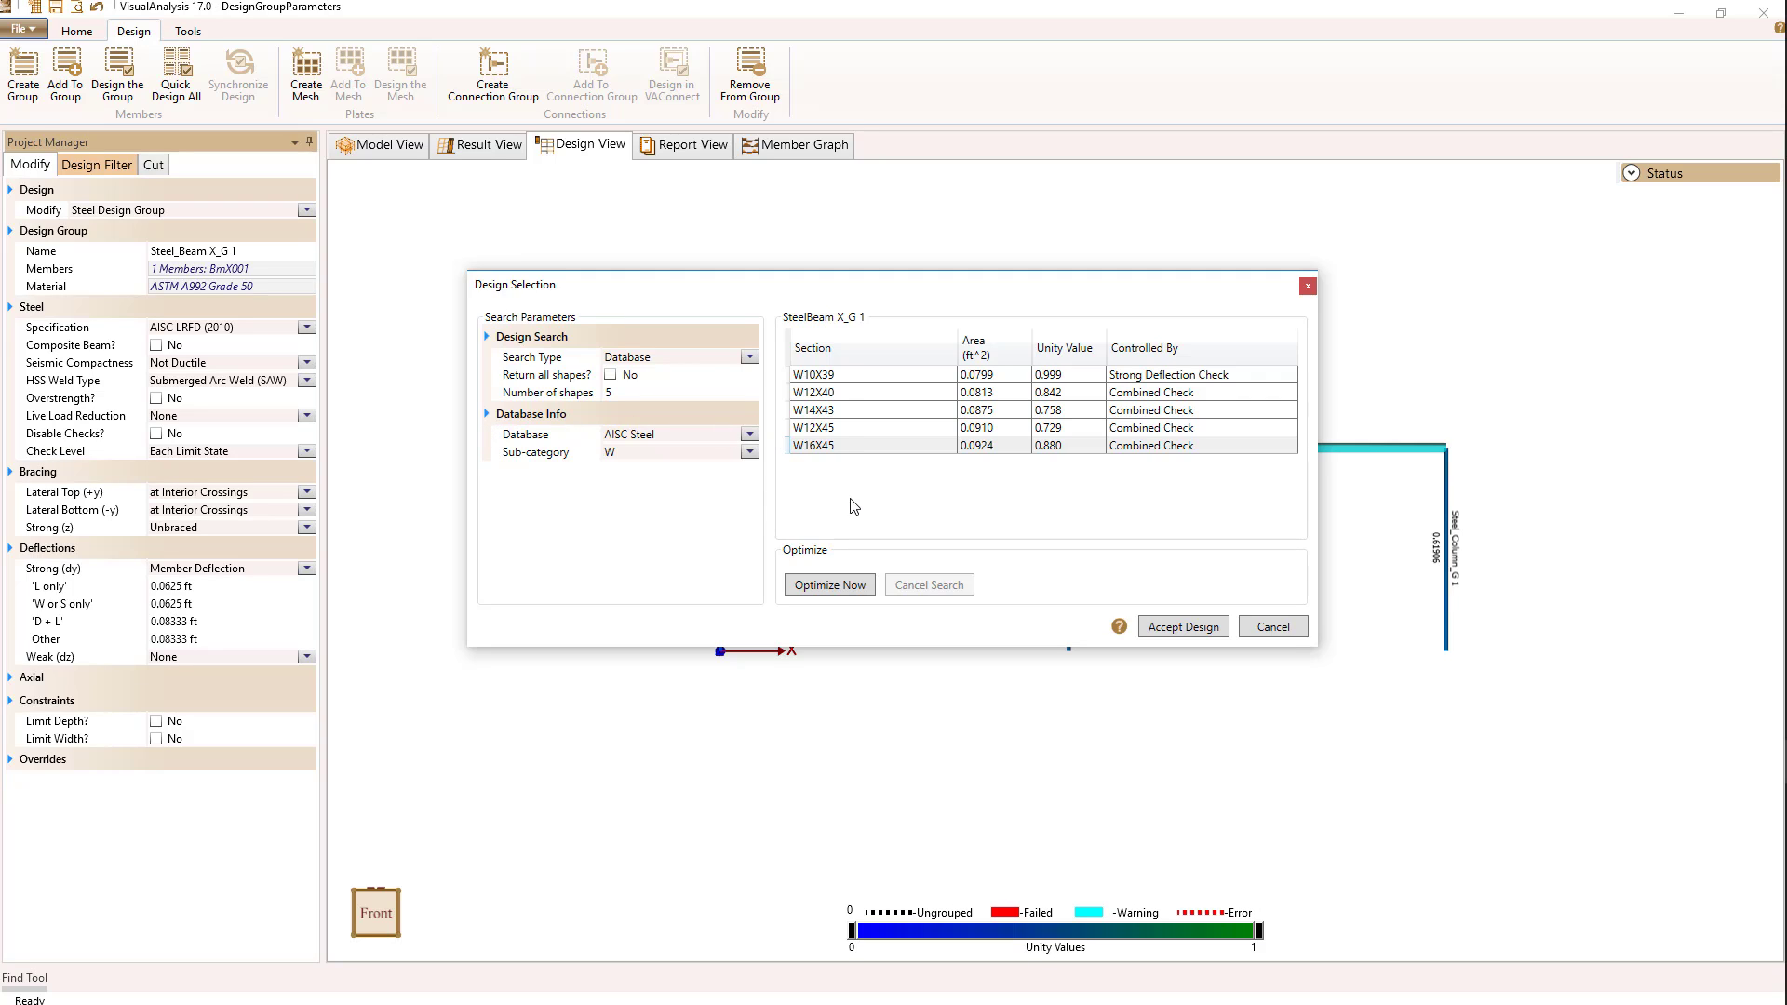
# - Accept W16X45 for the beam group, then select the Steel_Column_G 1 outer column group
pyautogui.click(1206, 626)
pyautogui.click(934, 526)
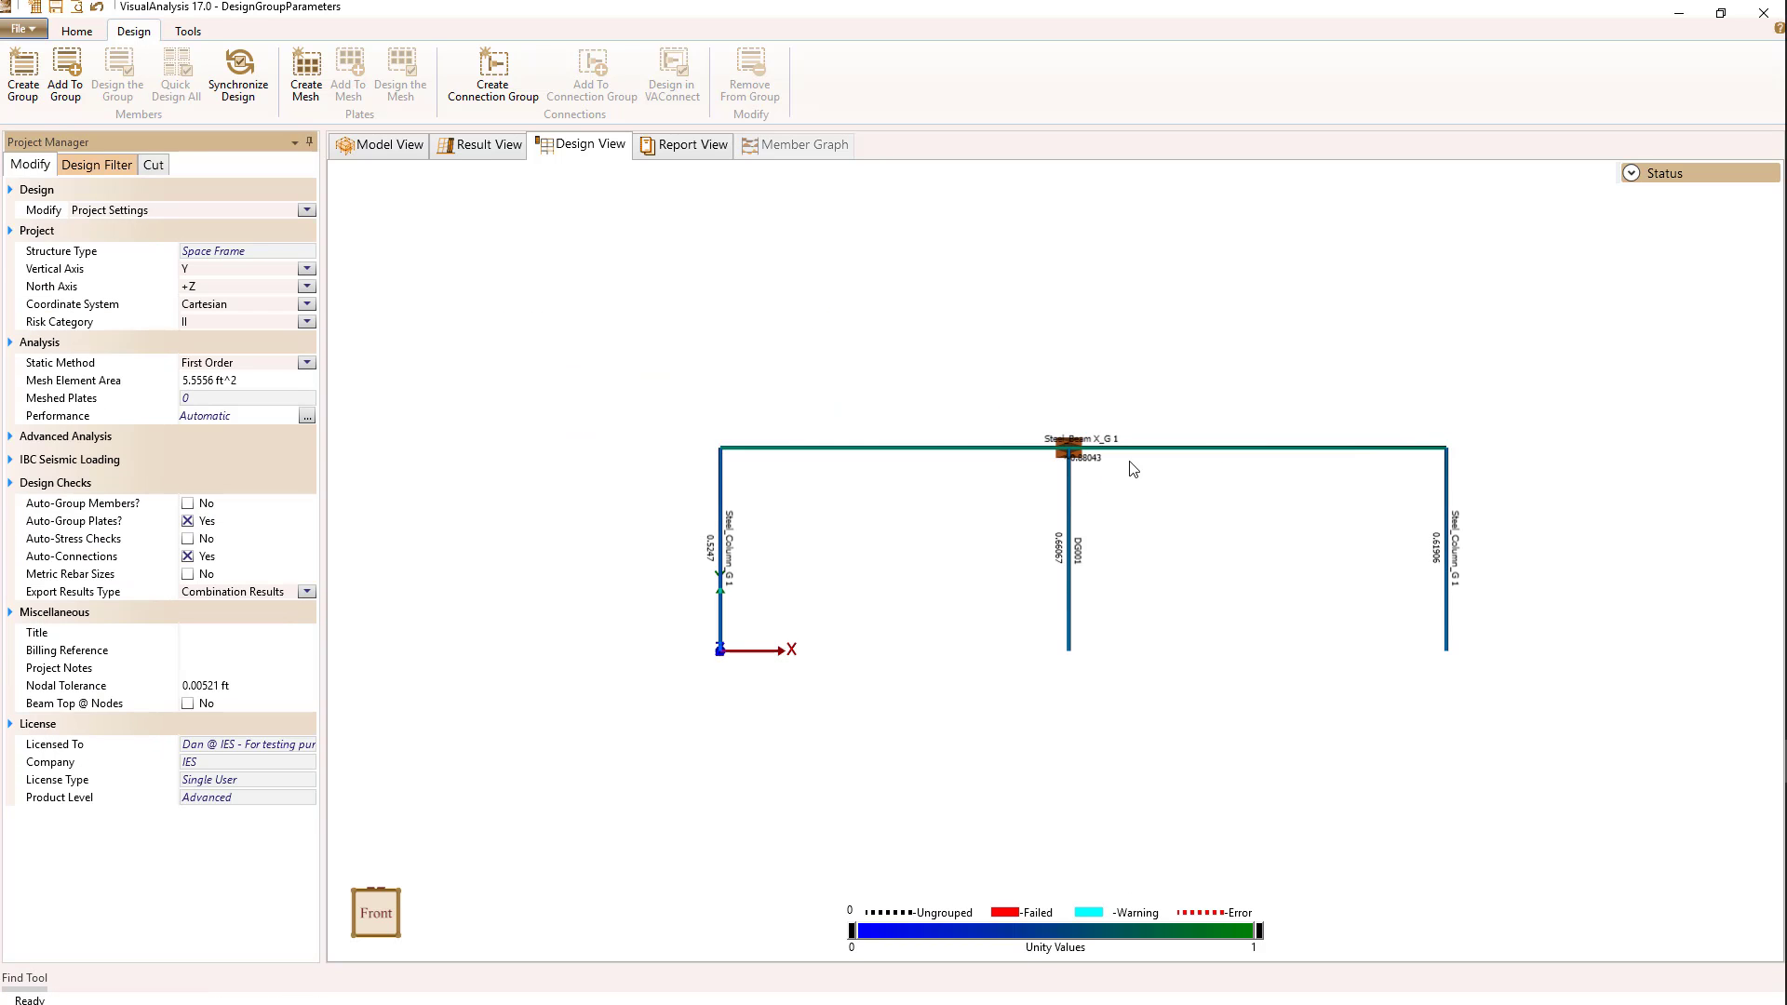
pyautogui.moveTo(1131, 454)
pyautogui.click(718, 496)
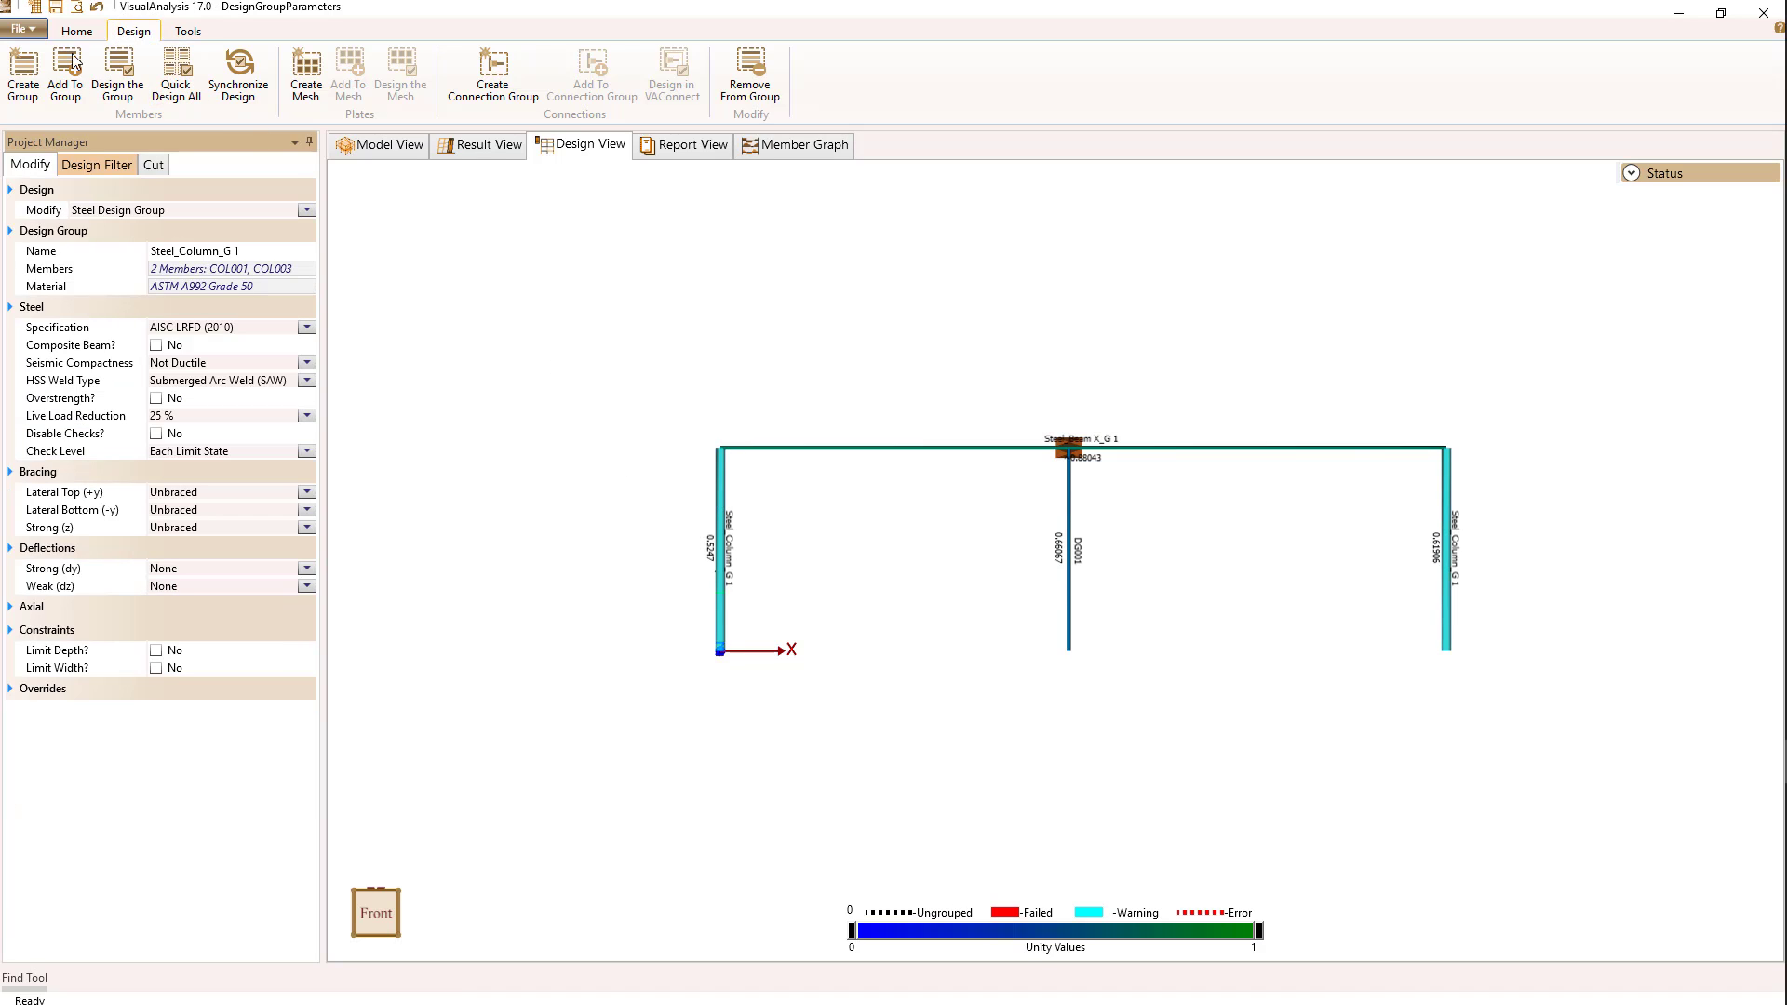
# - Switch Steel_Column_G 1's design selection to a Parametric search using the Pipe shape type
pyautogui.click(128, 78)
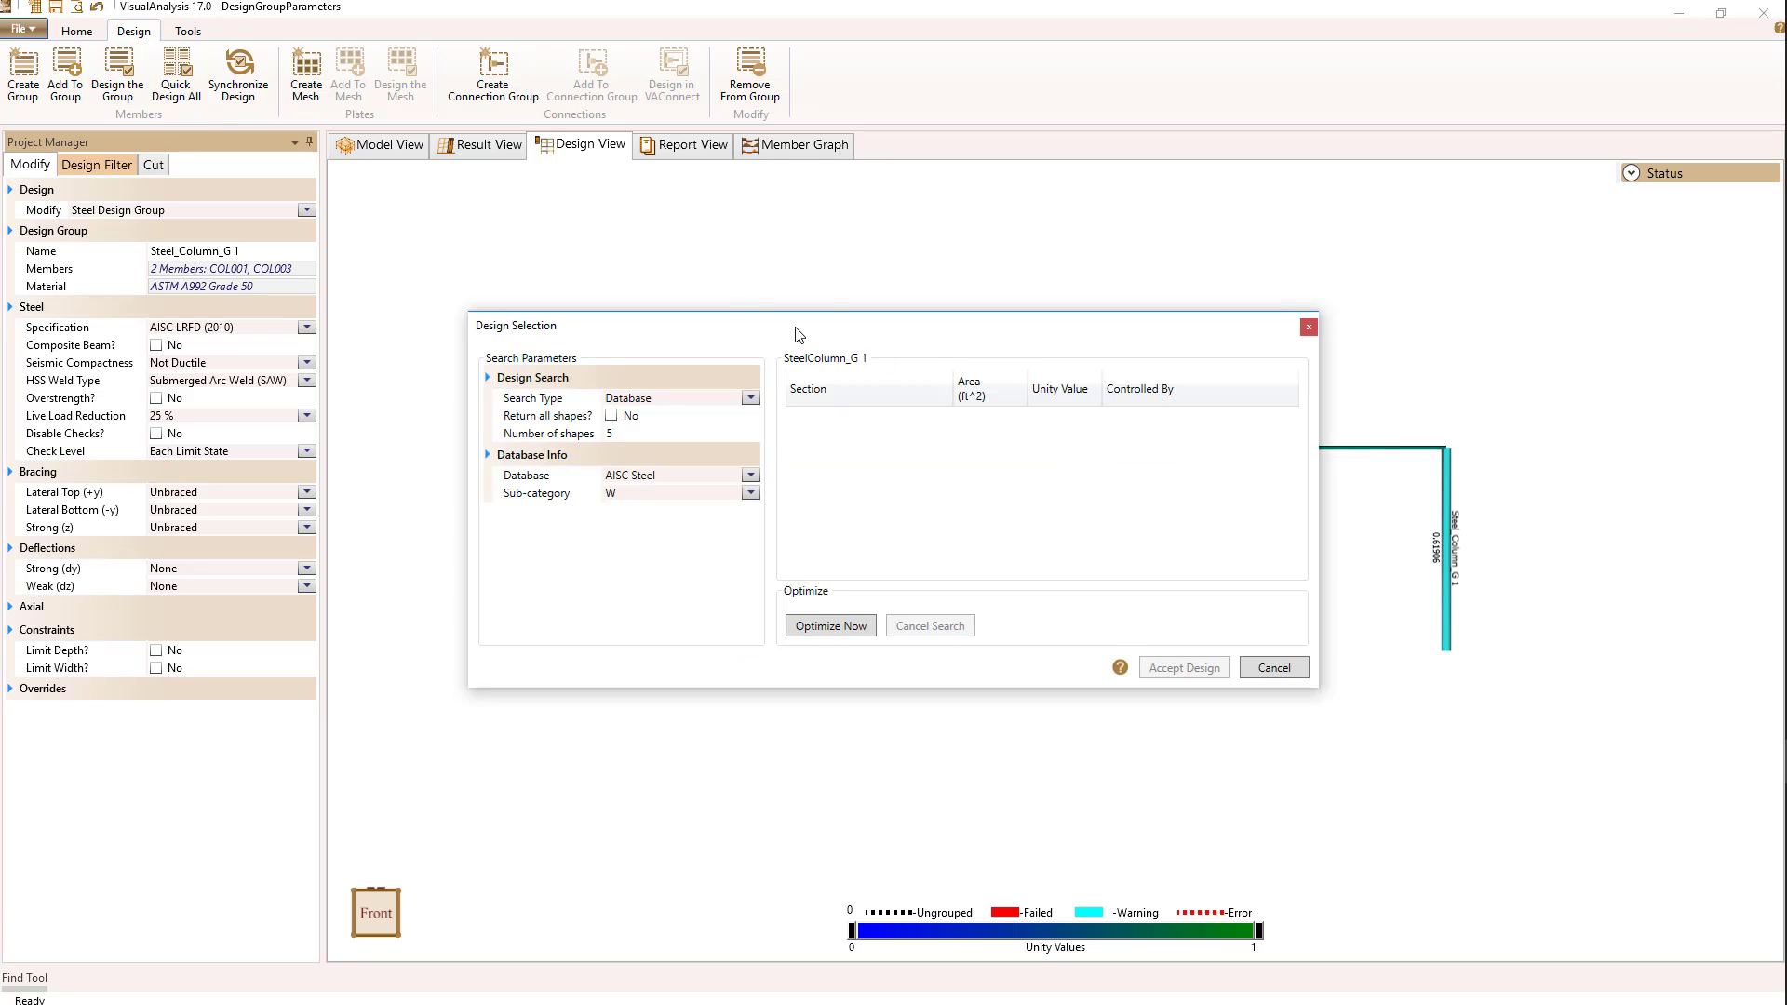
pyautogui.moveTo(794, 326); pyautogui.dragTo(843, 315)
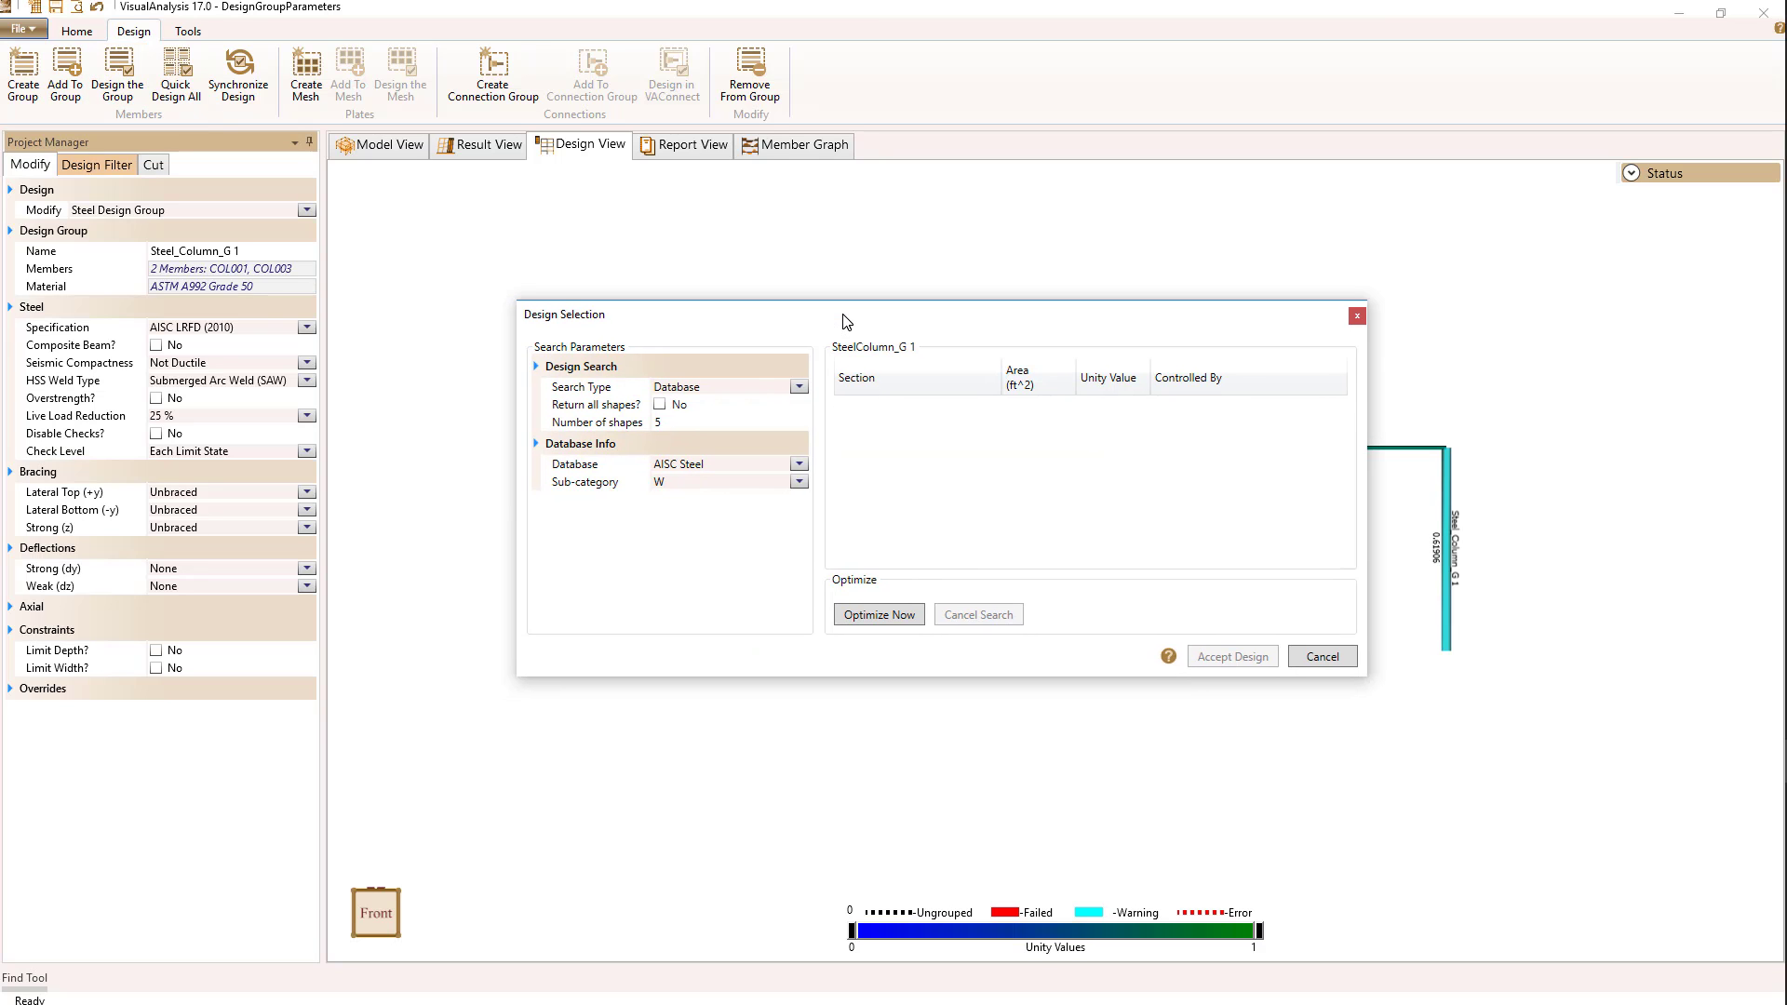
pyautogui.click(799, 388)
pyautogui.click(745, 410)
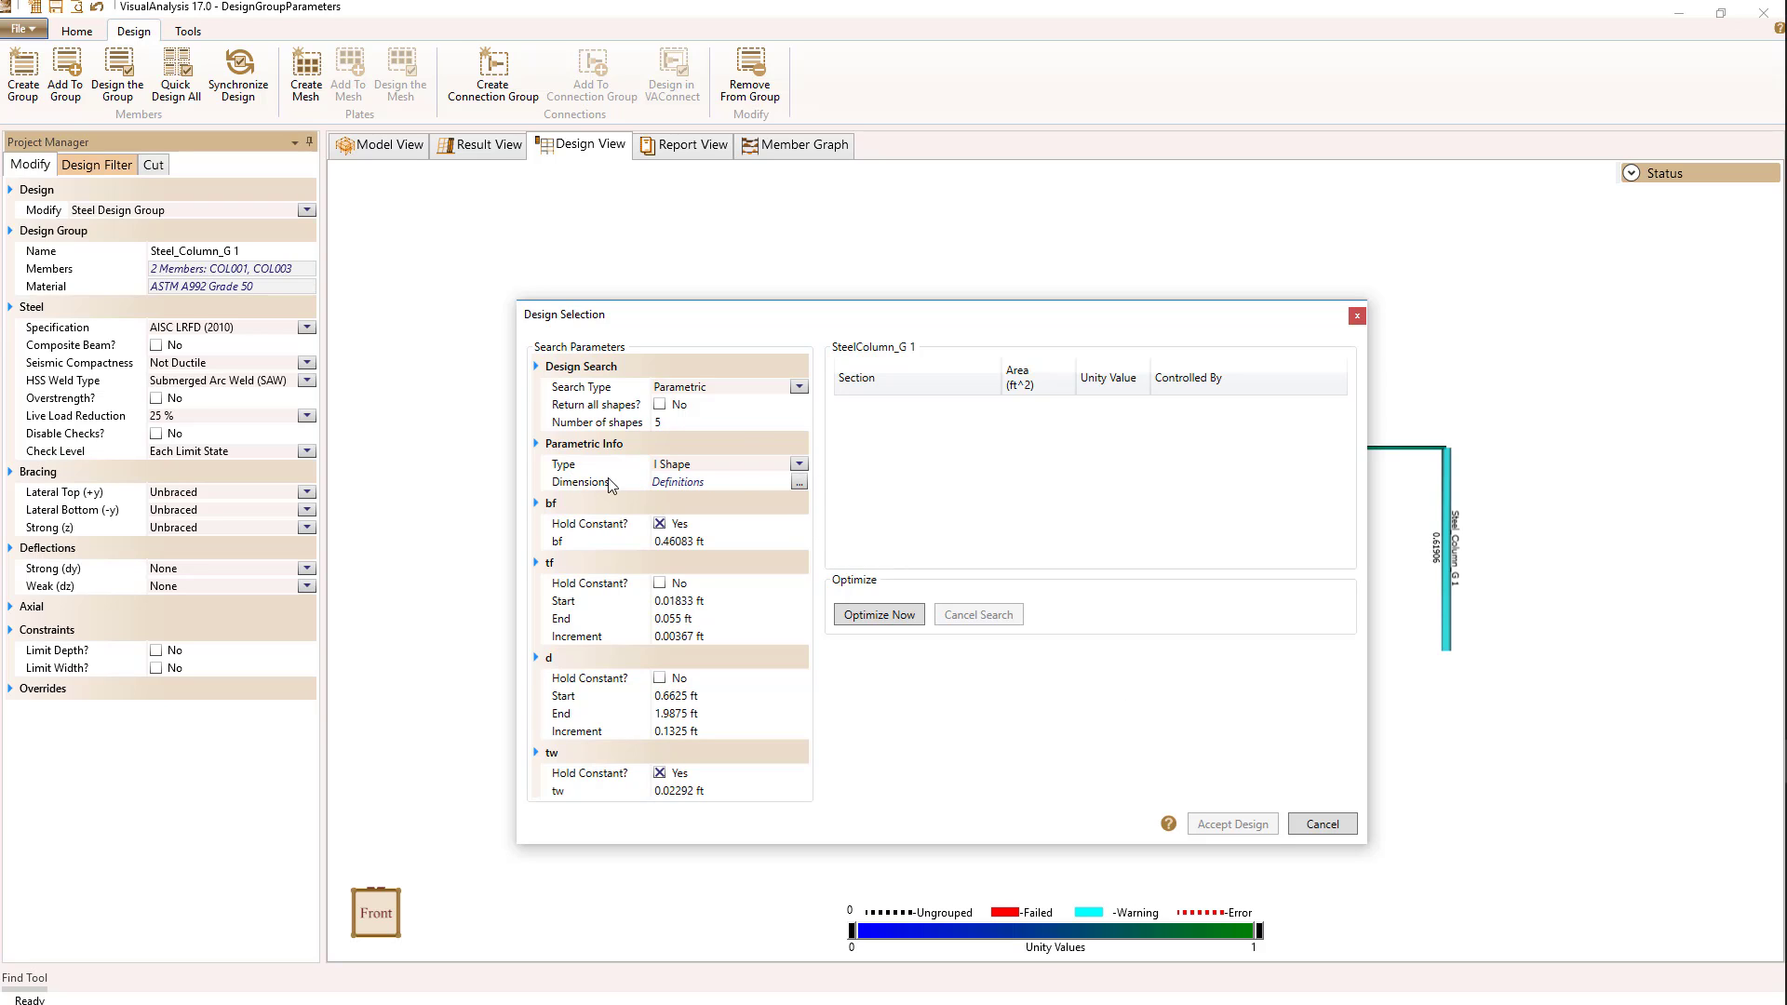
pyautogui.click(798, 464)
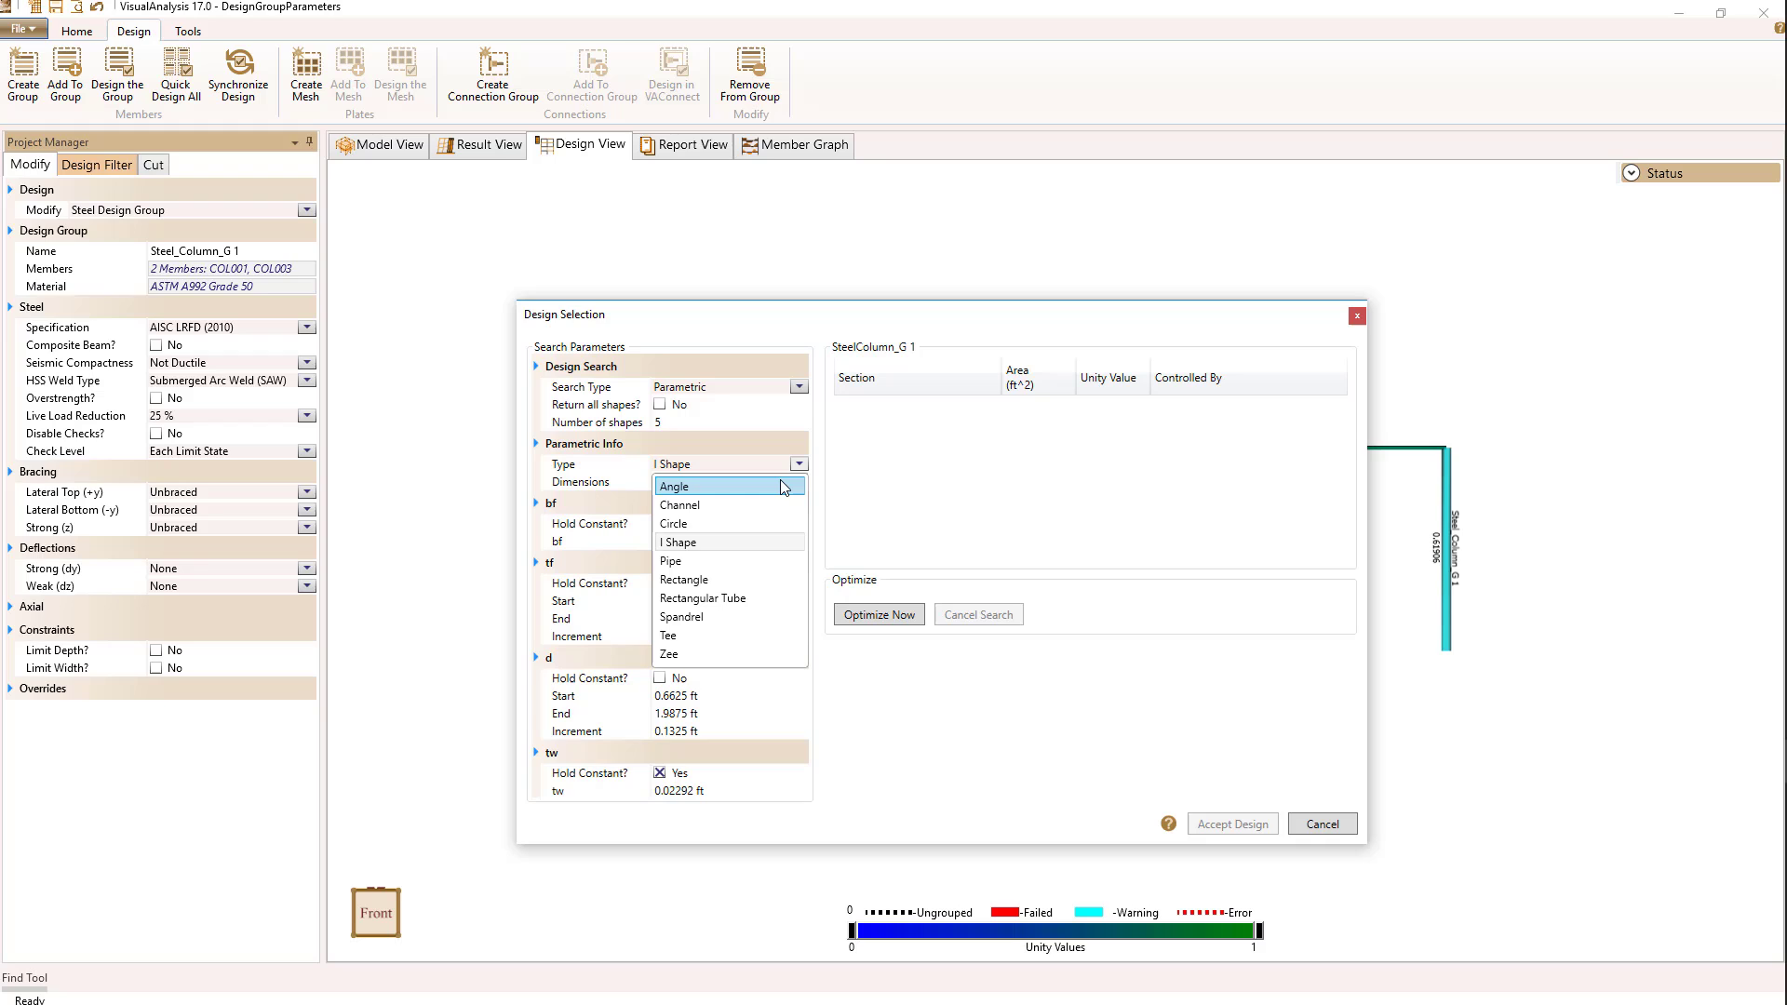
pyautogui.click(728, 561)
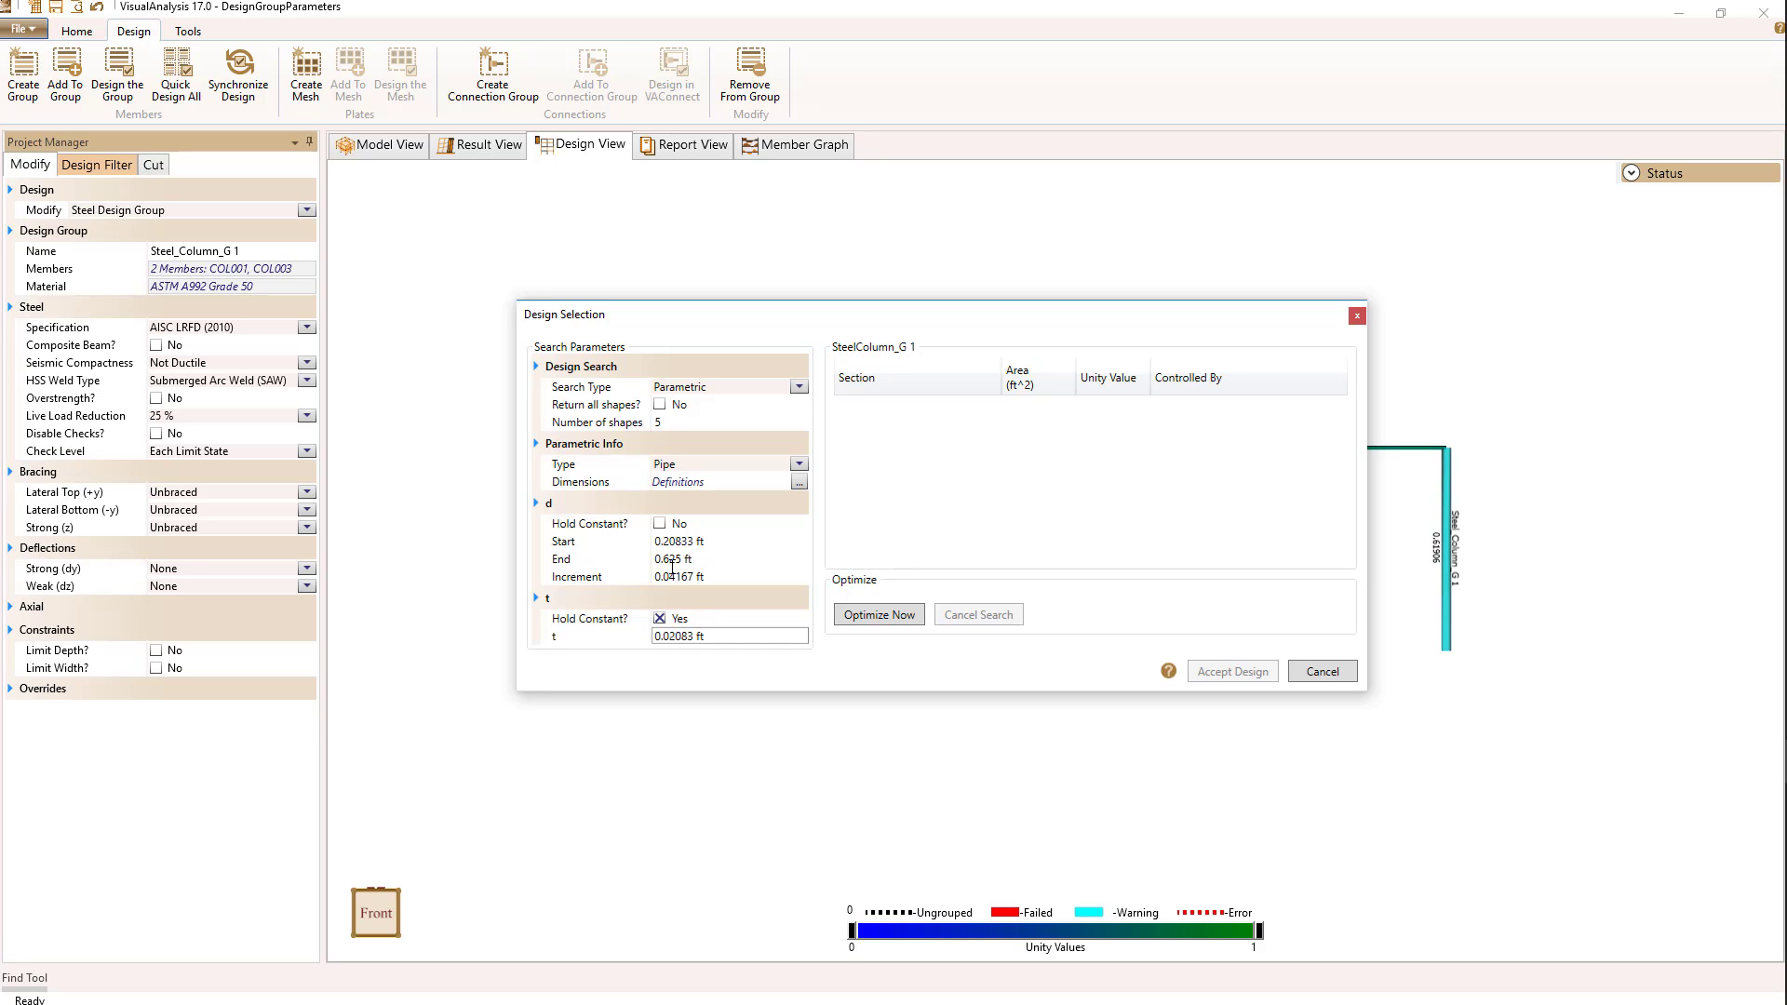
# - Let pipe thickness vary and set the diameter d range from 0.5 to 1.5 ft
pyautogui.click(660, 619)
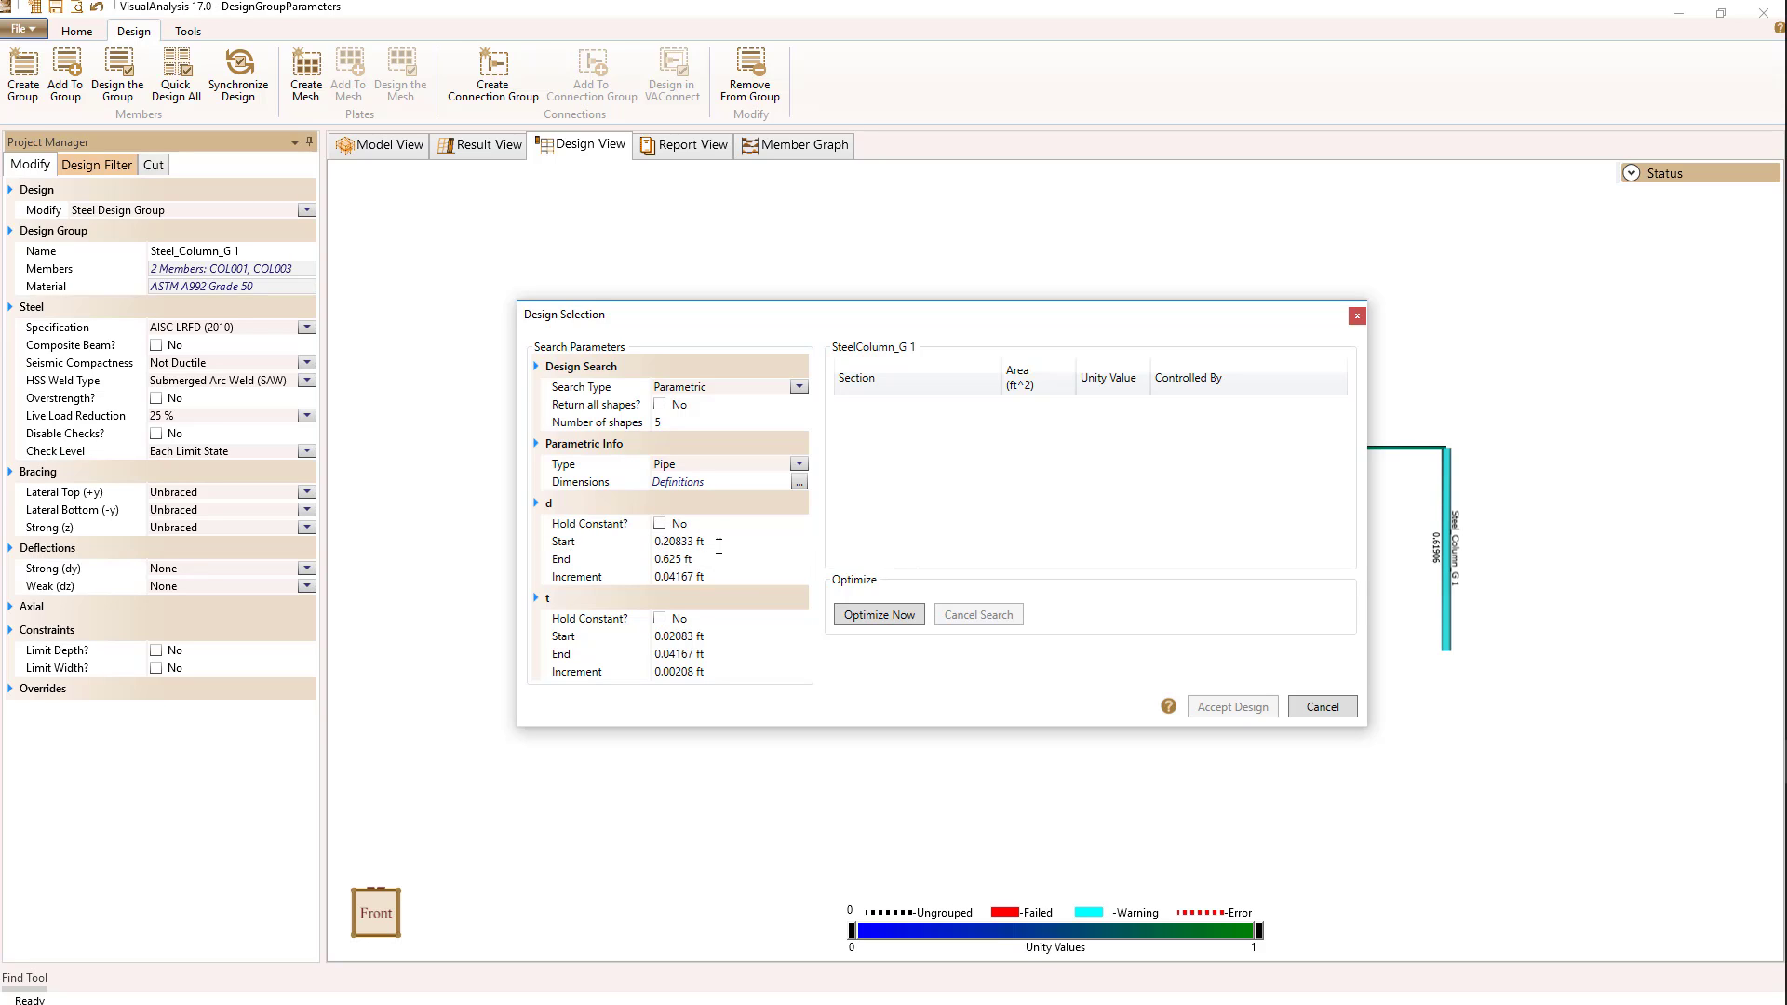
pyautogui.click(689, 542)
pyautogui.doubleClick(657, 542)
pyautogui.press('BackSpace')
pyautogui.write('0.5')
pyautogui.click(703, 559)
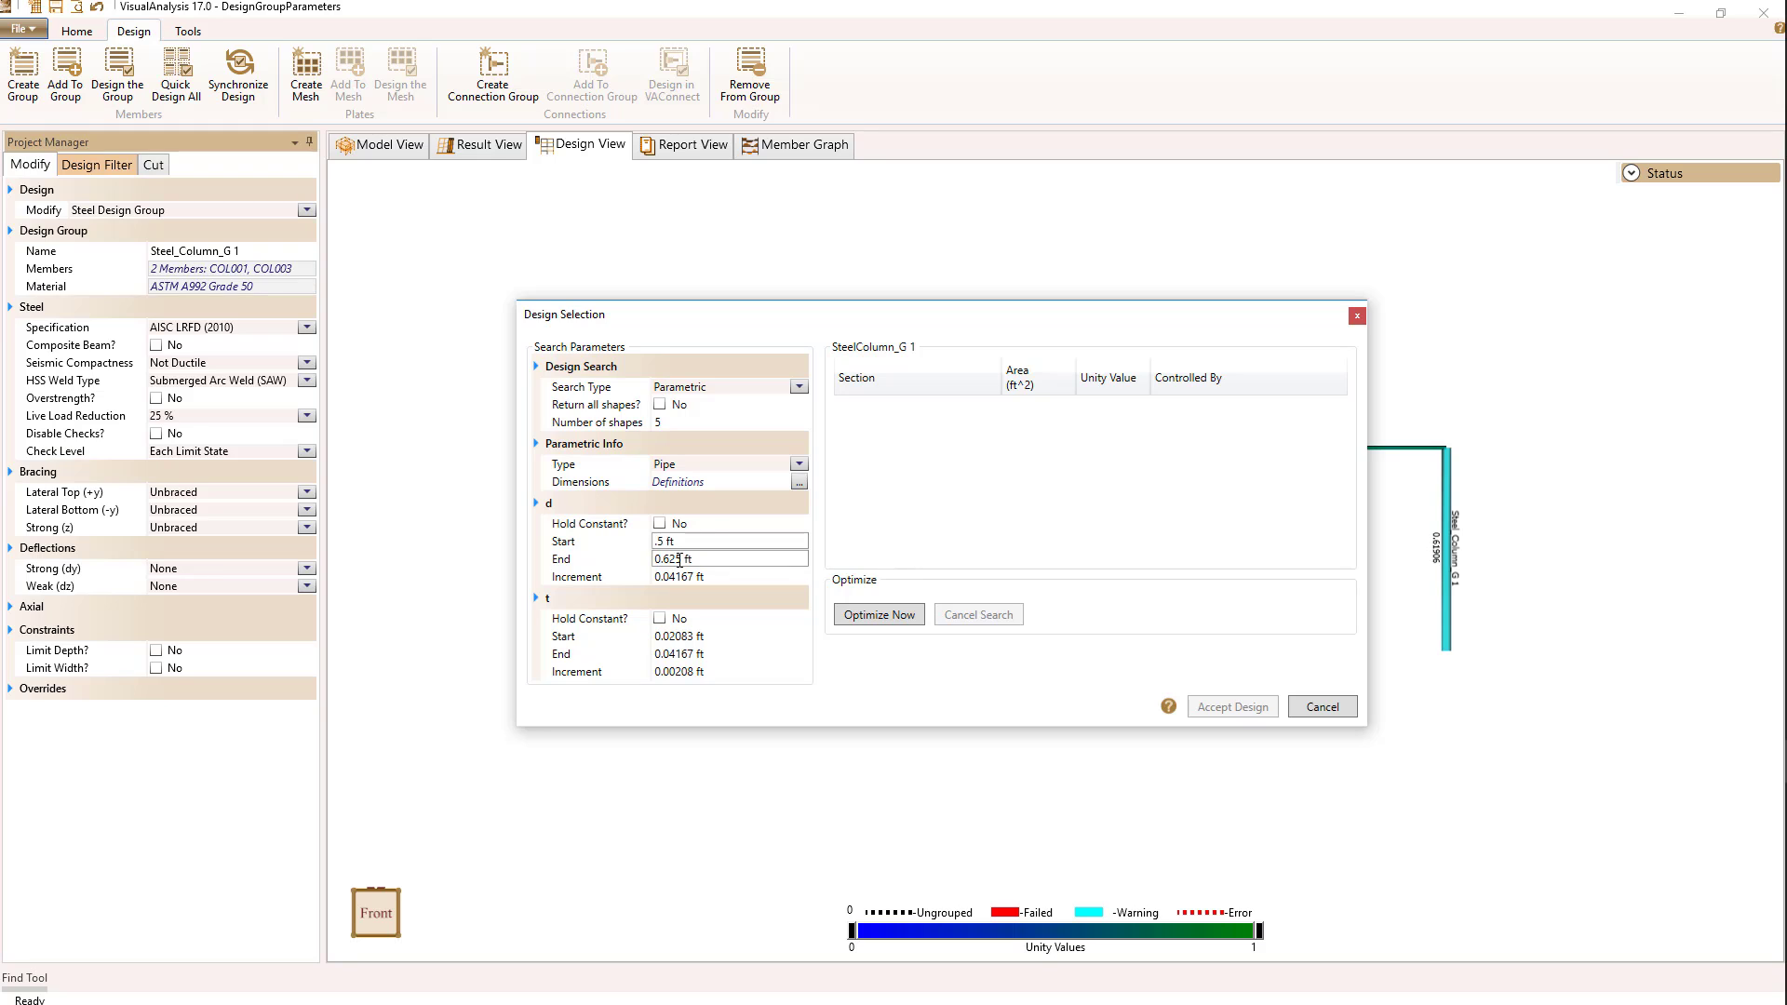
pyautogui.doubleClick(674, 559)
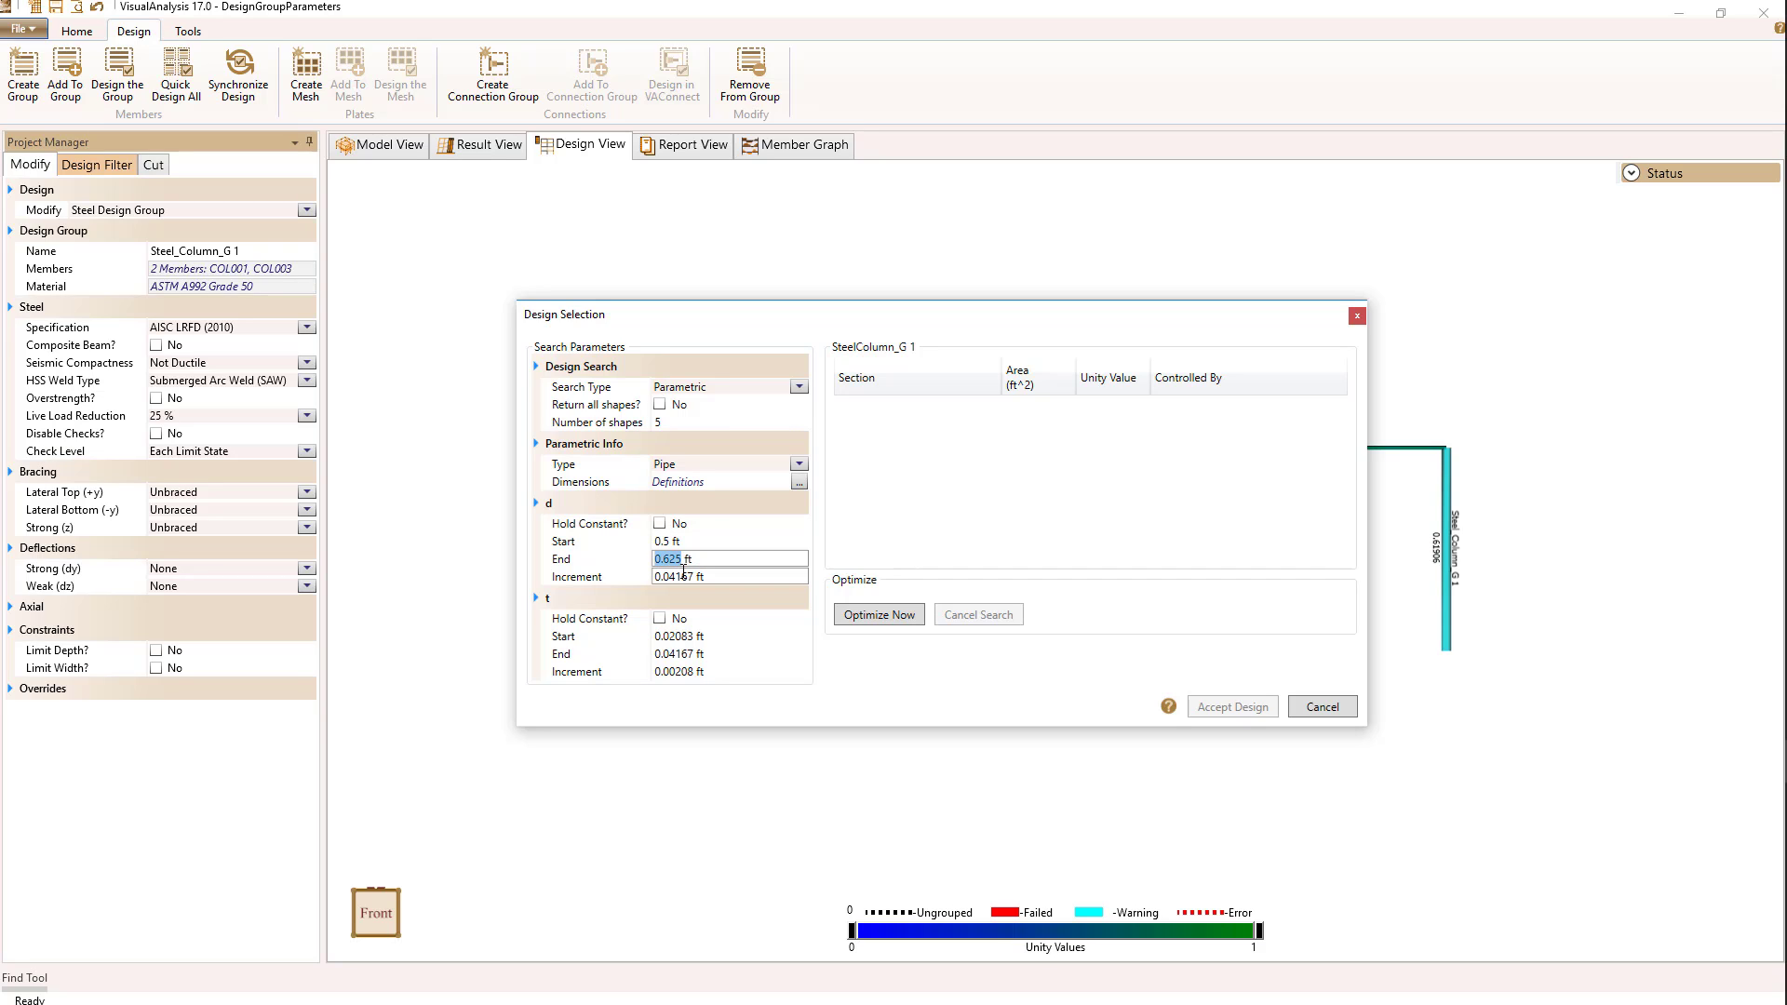
pyautogui.write('1')
pyautogui.click(656, 579)
# - Set thickness t to start at 1 in, end at 1.5 ft, with a 0.01042 ft increment
pyautogui.click(677, 636)
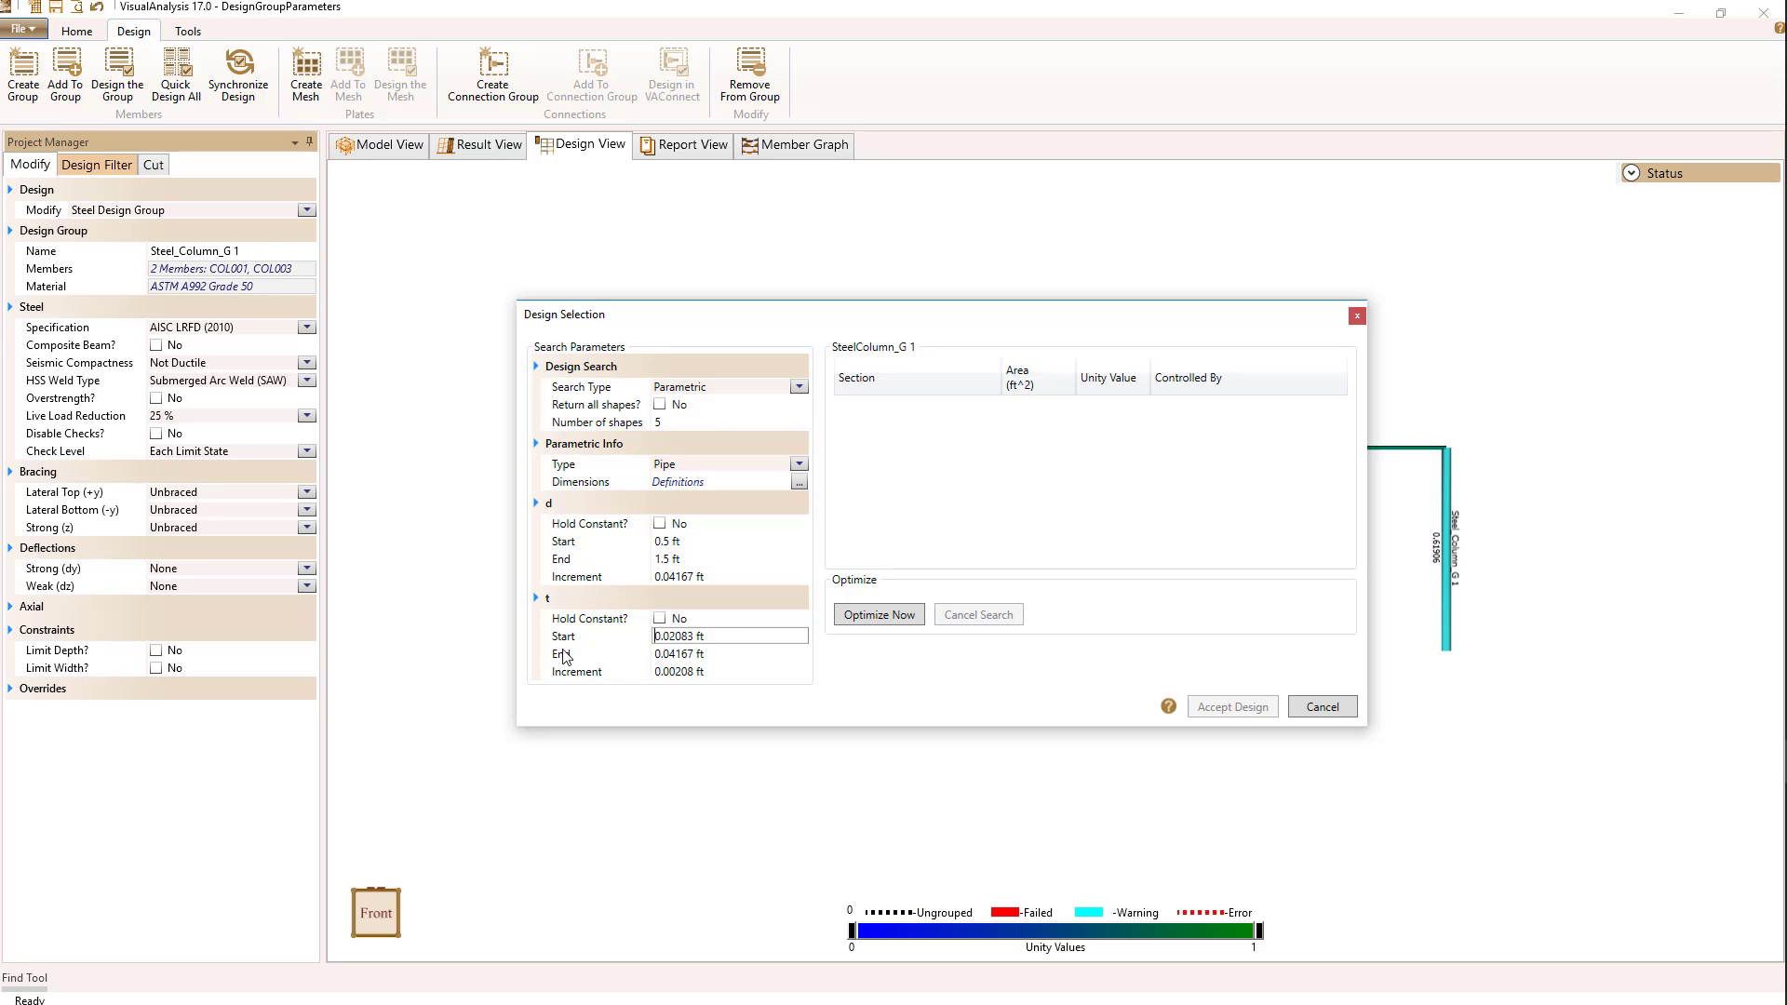
pyautogui.doubleClick(718, 638)
pyautogui.write('1 in')
pyautogui.press('Tab')
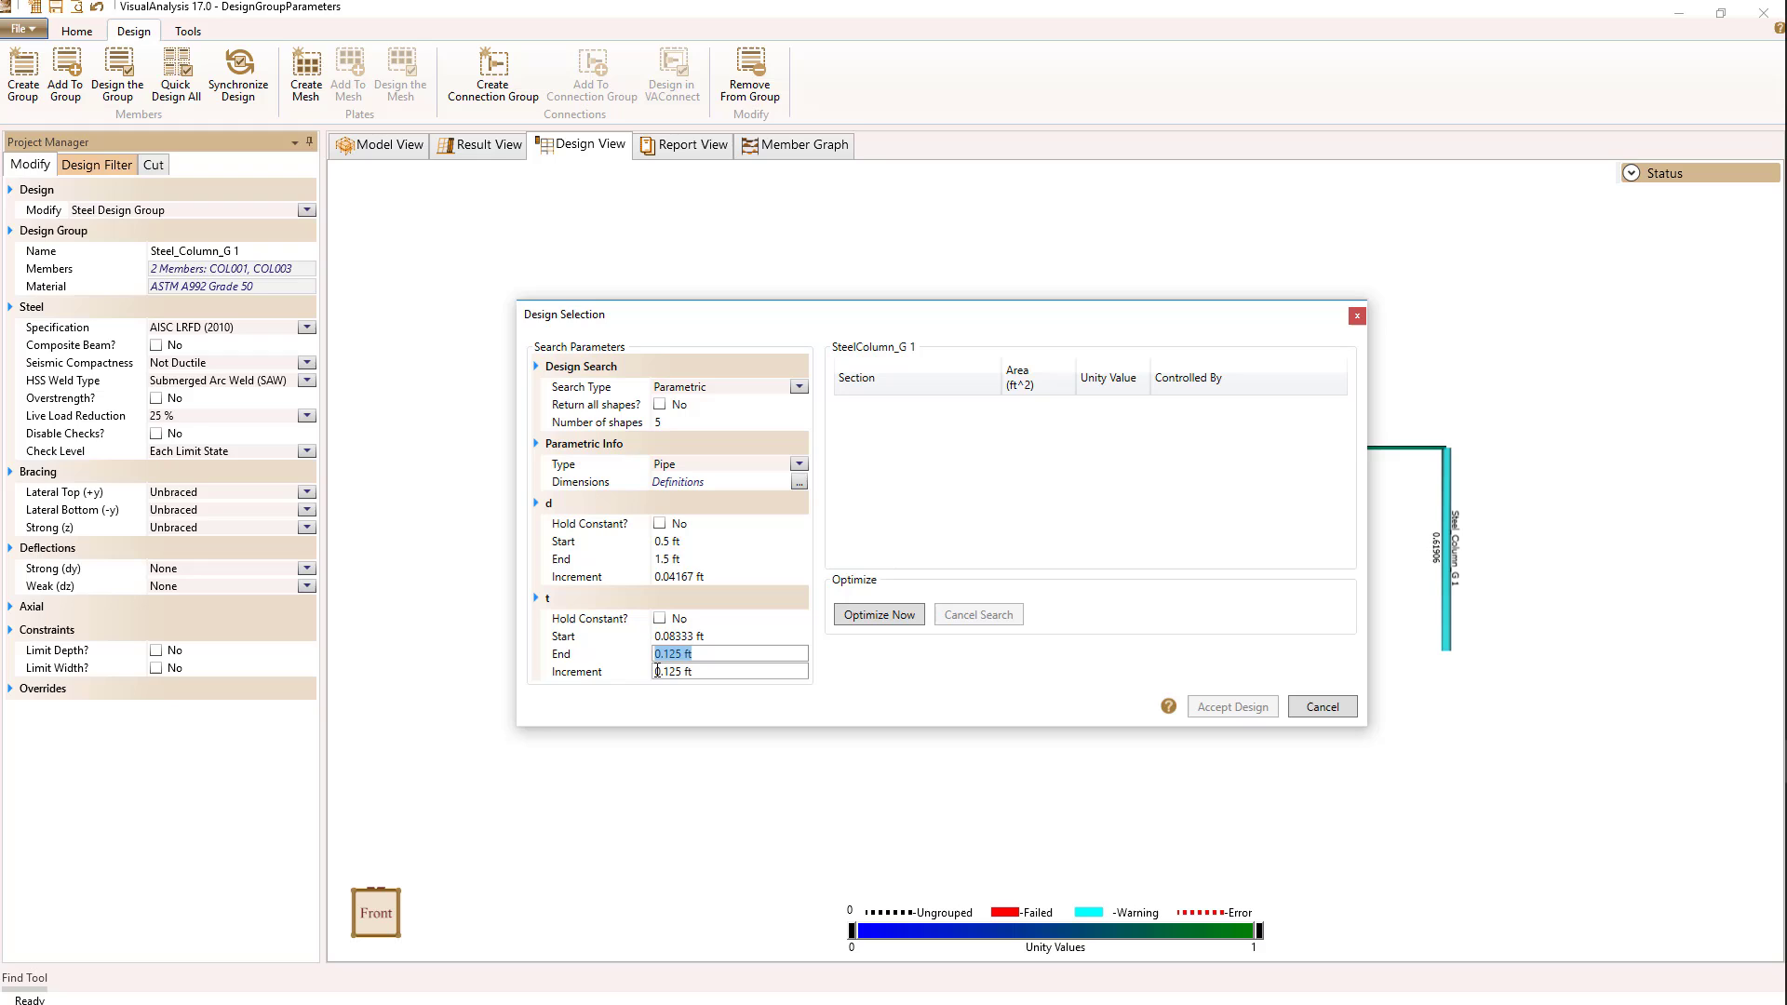
pyautogui.write('1')
pyautogui.doubleClick(669, 671)
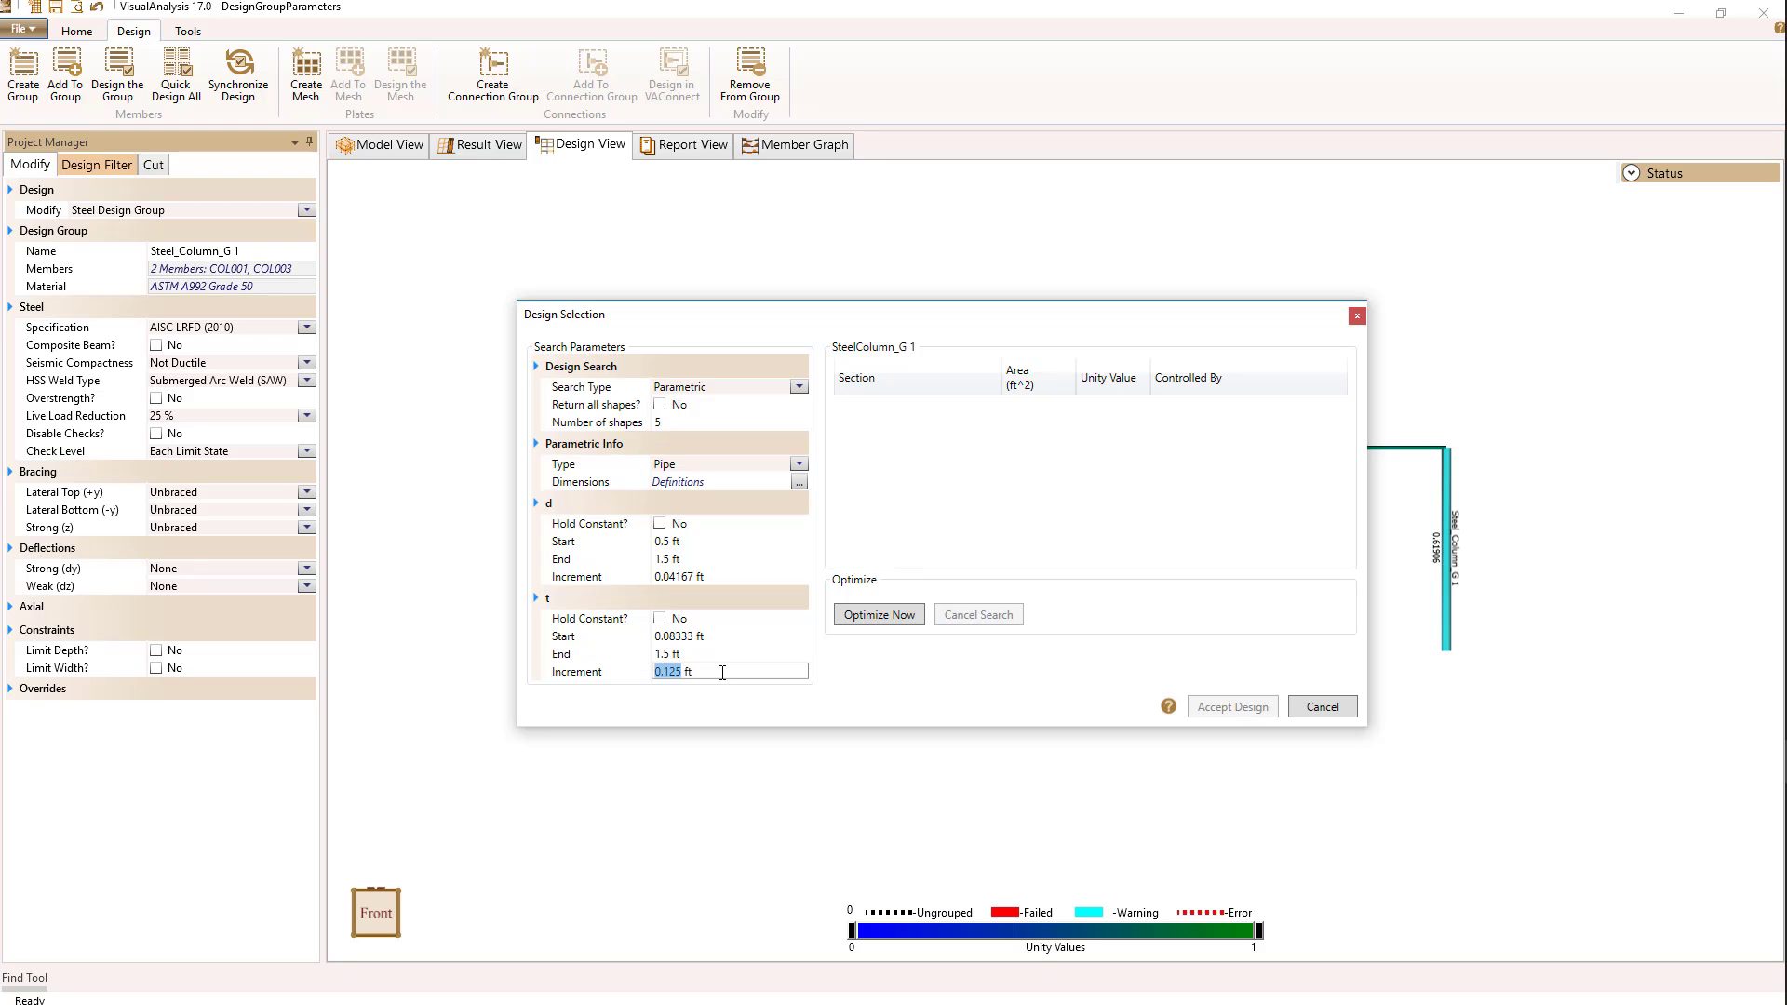
pyautogui.moveTo(722, 672); pyautogui.dragTo(642, 674)
pyautogui.press('BackSpace')
pyautogui.click(700, 654)
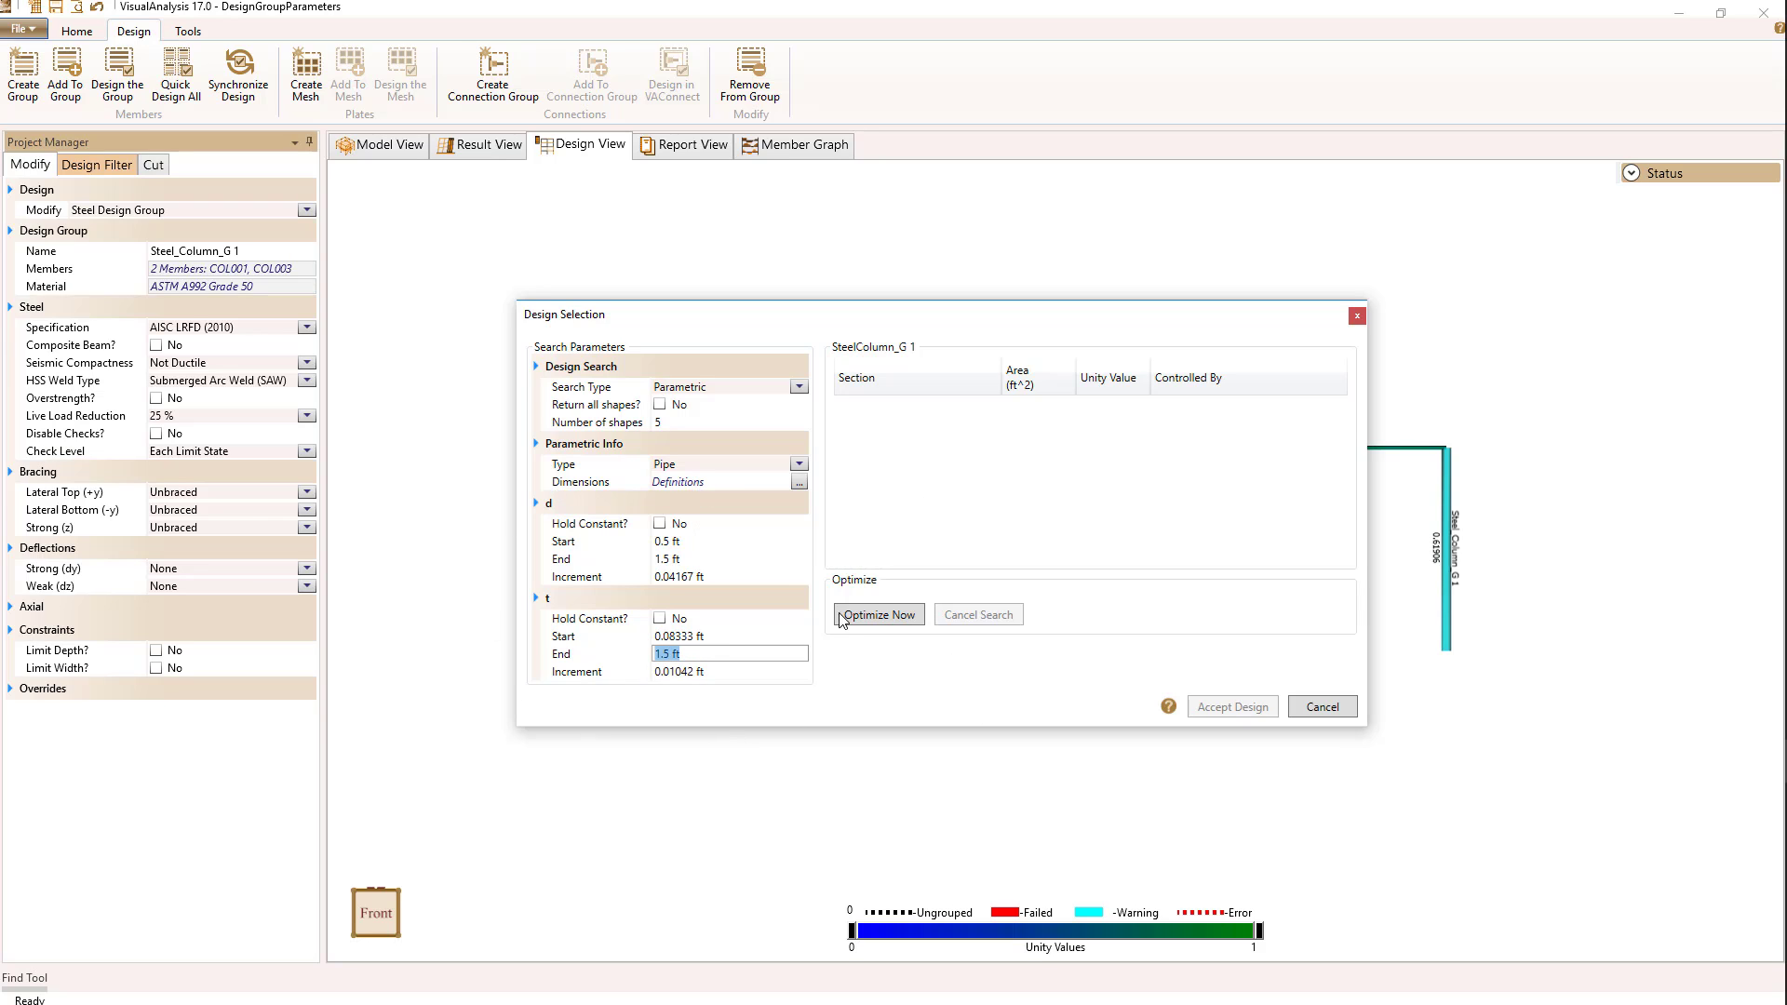
# - Keep 5 as the number of shapes and run the parametric pipe optimisation
pyautogui.click(608, 479)
pyautogui.click(666, 424)
pyautogui.click(640, 426)
pyautogui.click(865, 615)
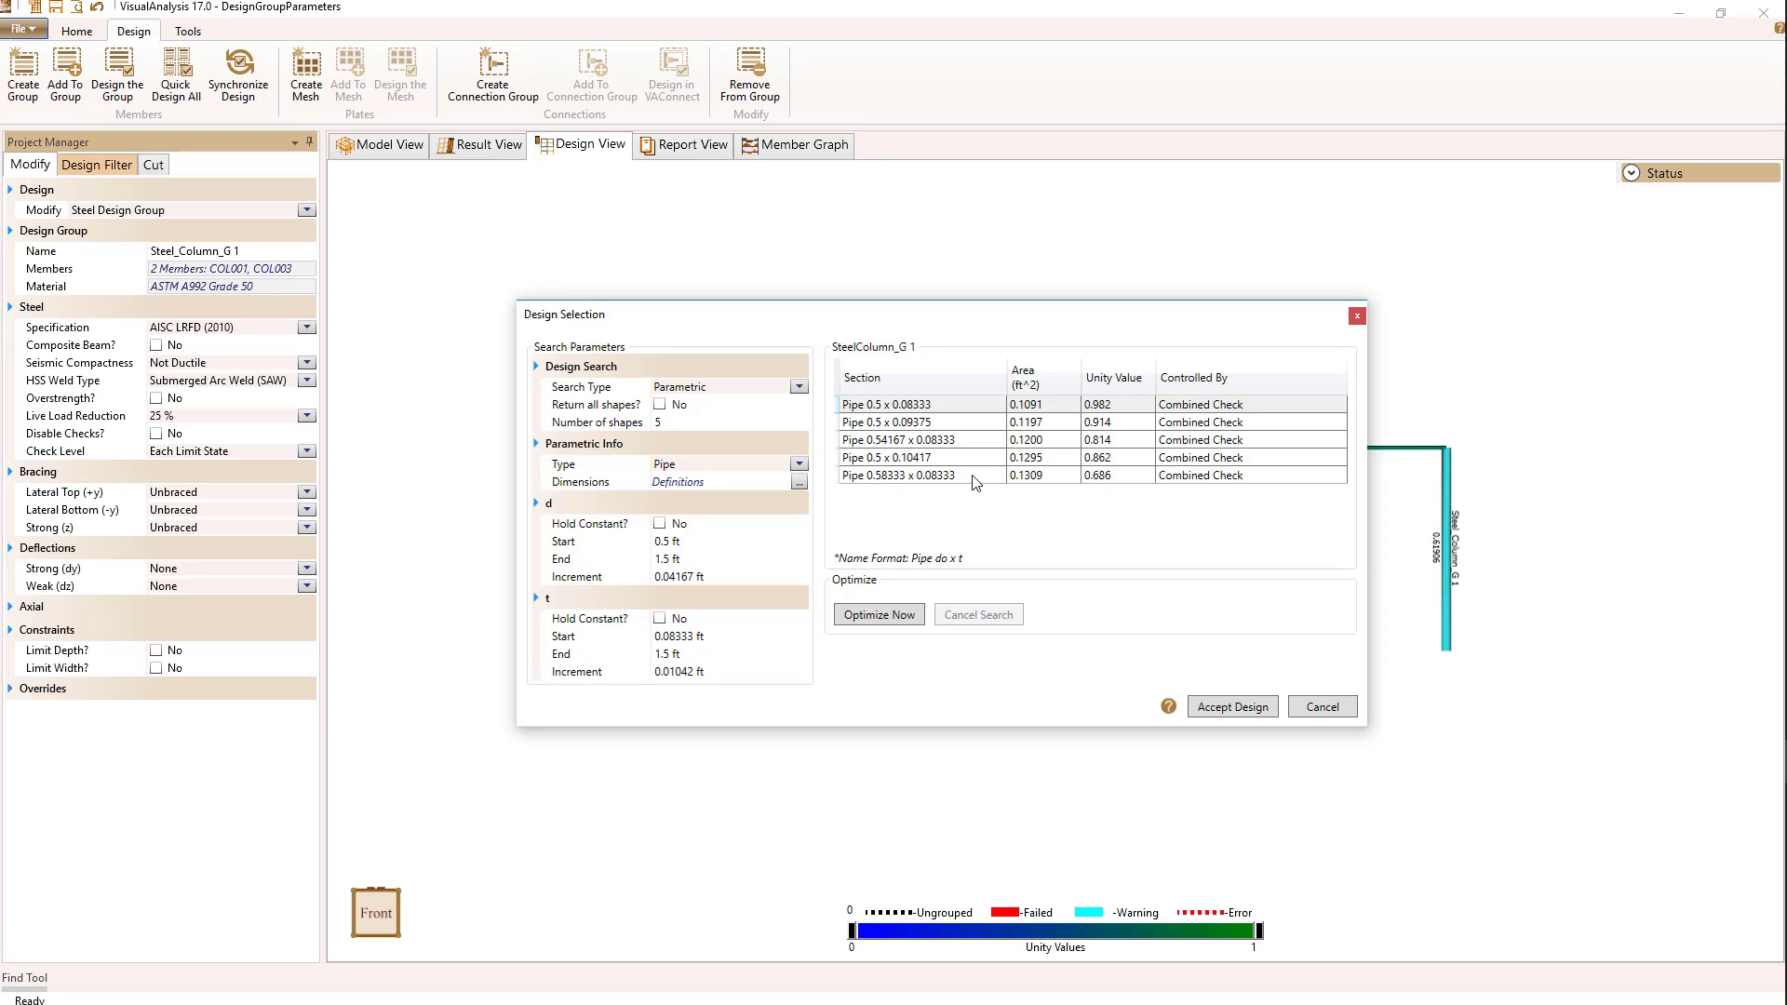
# - Accept Pipe 0.5 x 0.08333 (unity 0.982) for the column group, then deselect it
pyautogui.click(877, 410)
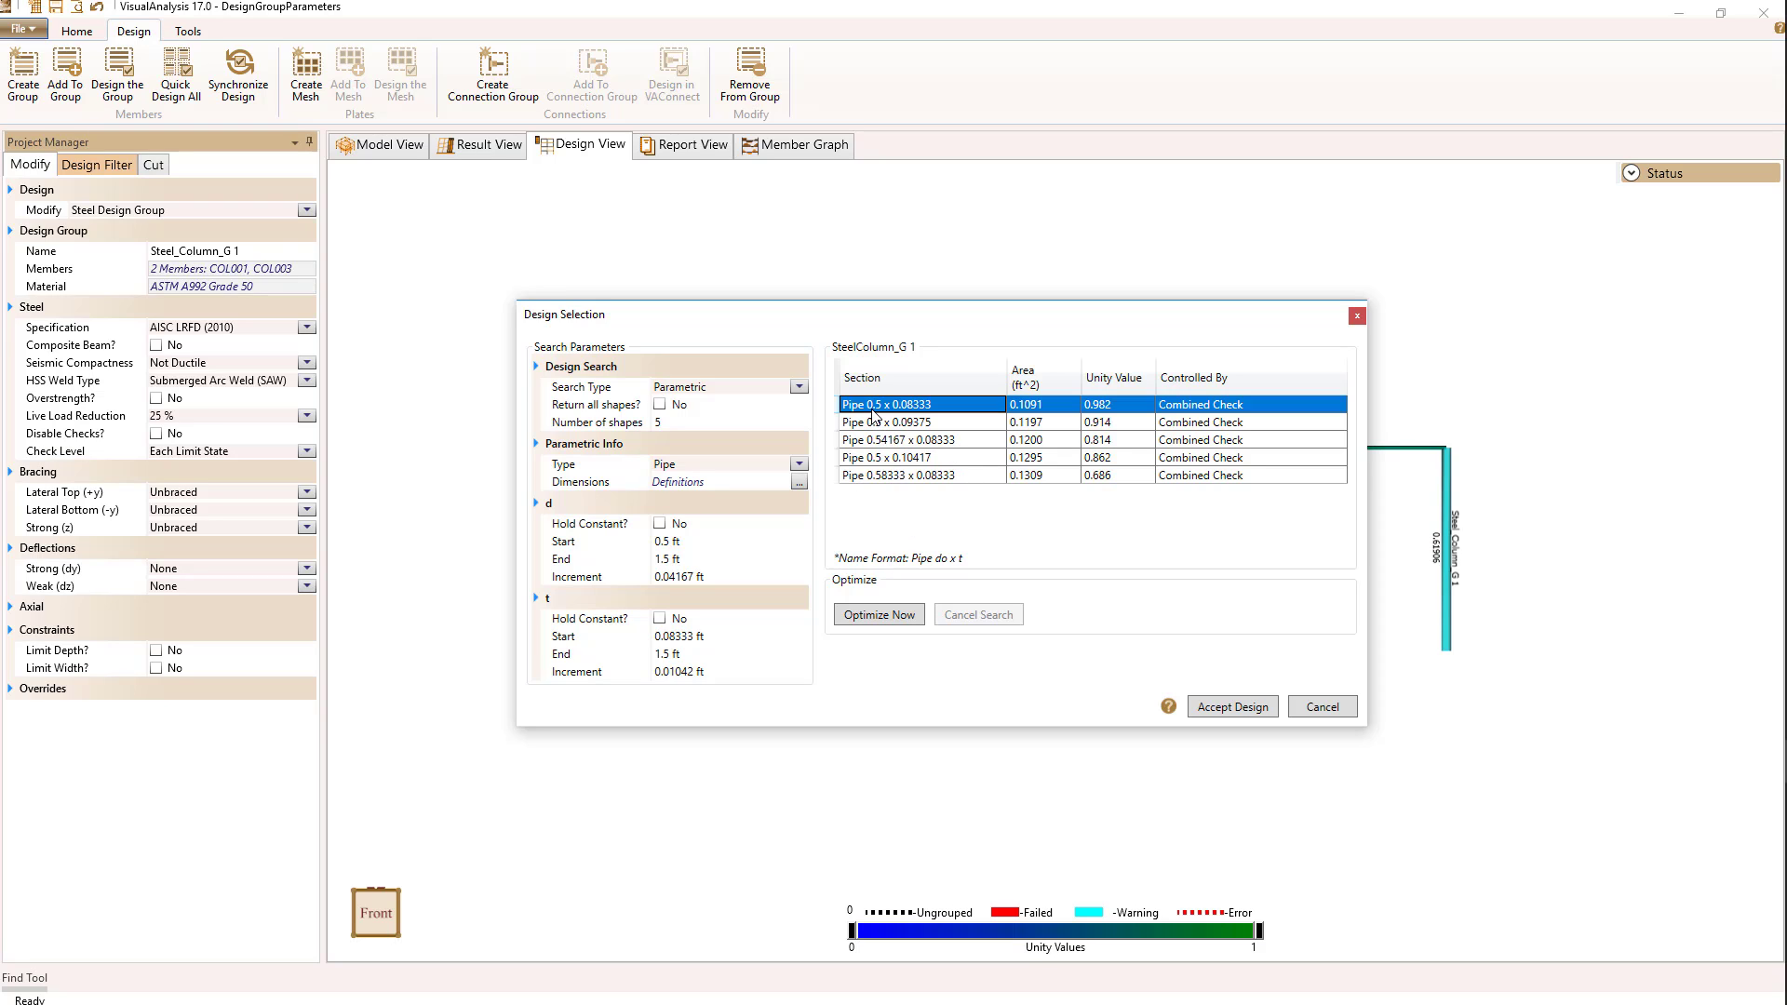
pyautogui.click(1228, 709)
pyautogui.click(831, 556)
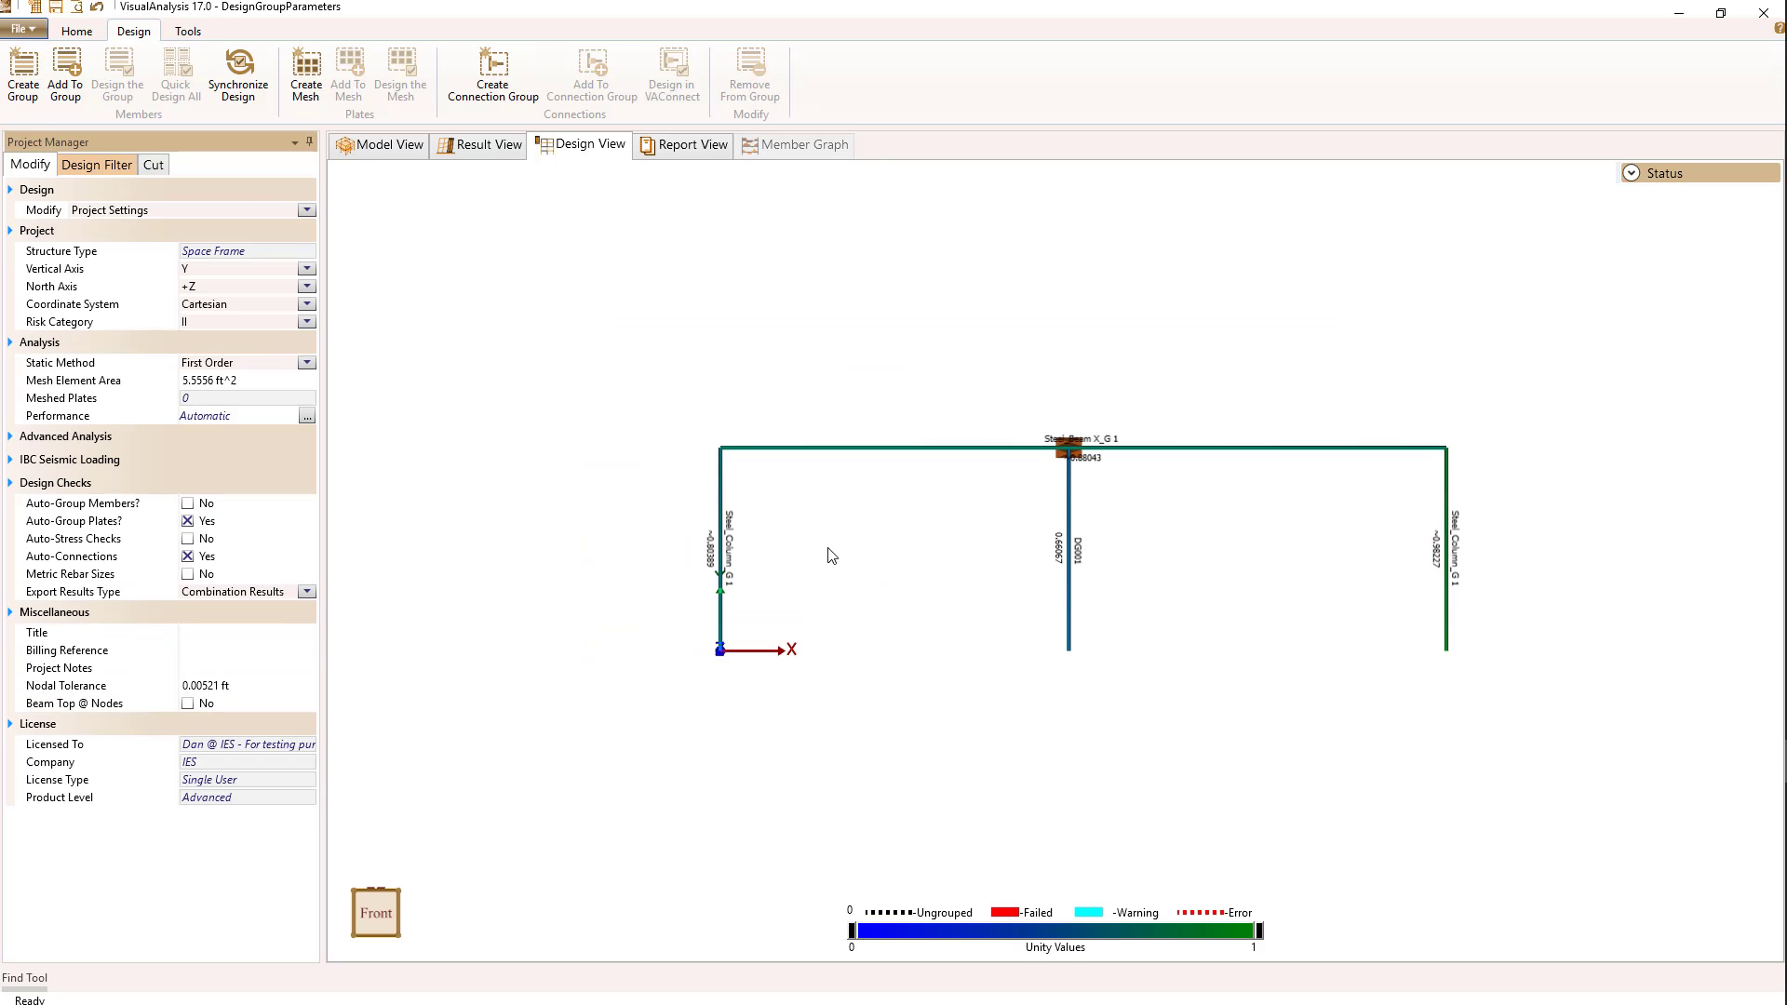